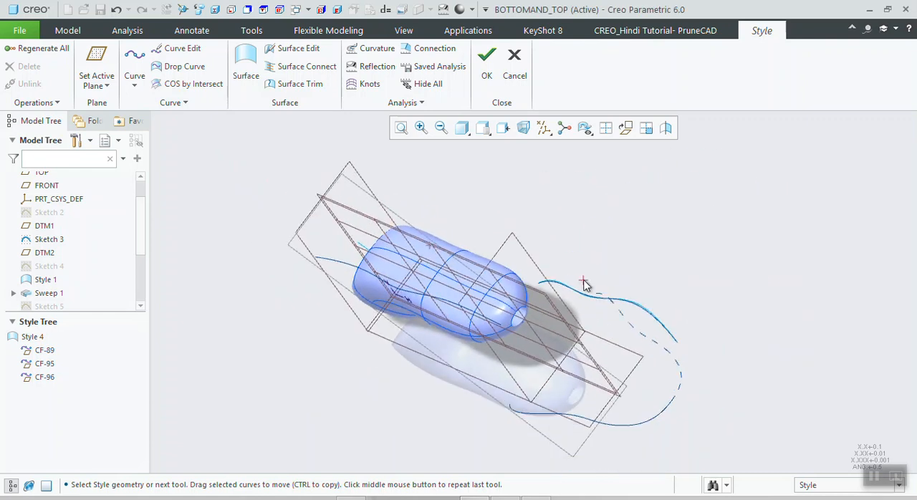
{"action": "left_click", "coordinate": [135, 77]}
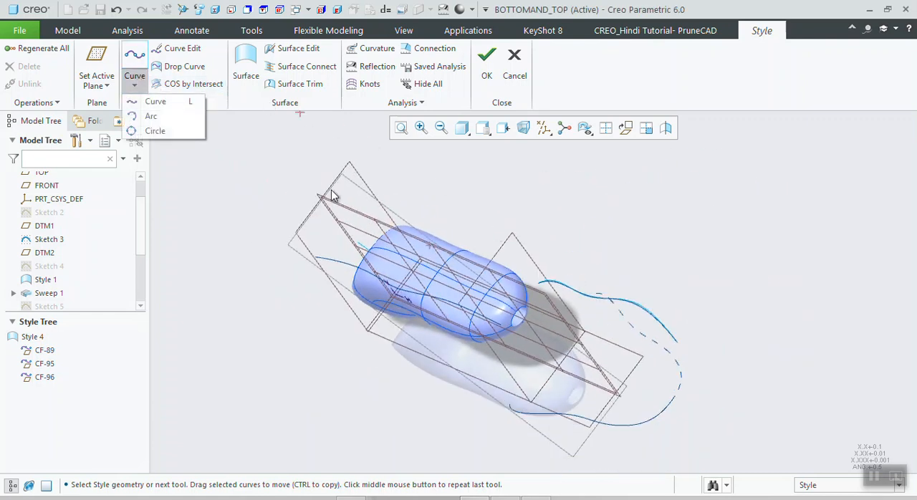
{"action": "scroll", "coordinate": [543, 298], "scroll_direction": "up", "scroll_amount": 5}
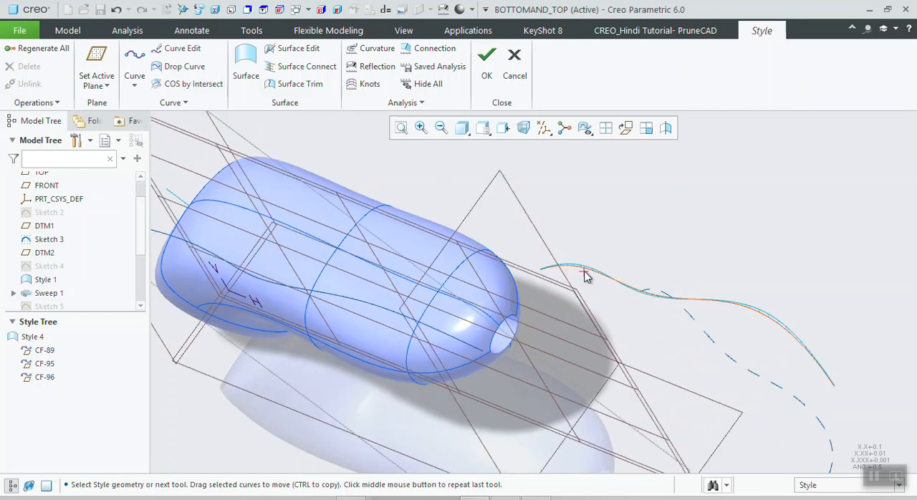
{"action": "left_click", "coordinate": [586, 276]}
{"action": "left_click", "coordinate": [544, 255]}
{"action": "middle_click_drag", "start_coordinate": [542, 254], "coordinate": [385, 246]}
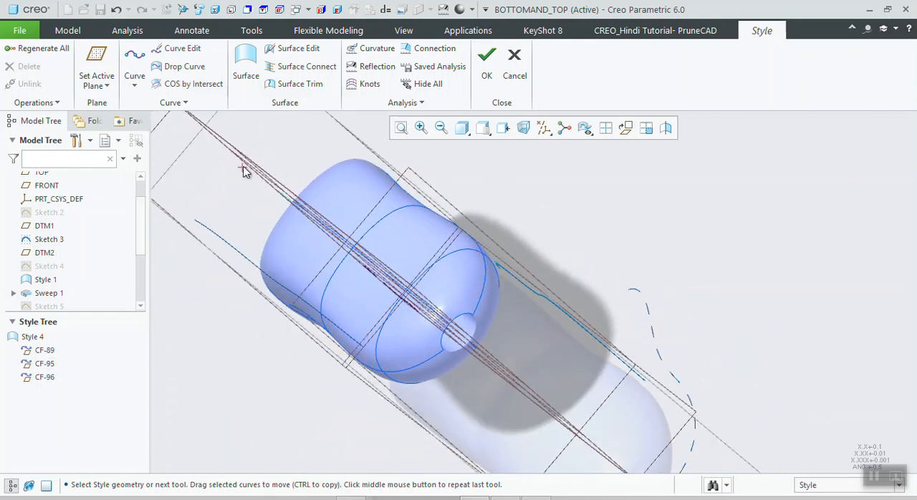
{"action": "middle_click_drag", "start_coordinate": [504, 262], "coordinate": [604, 231]}
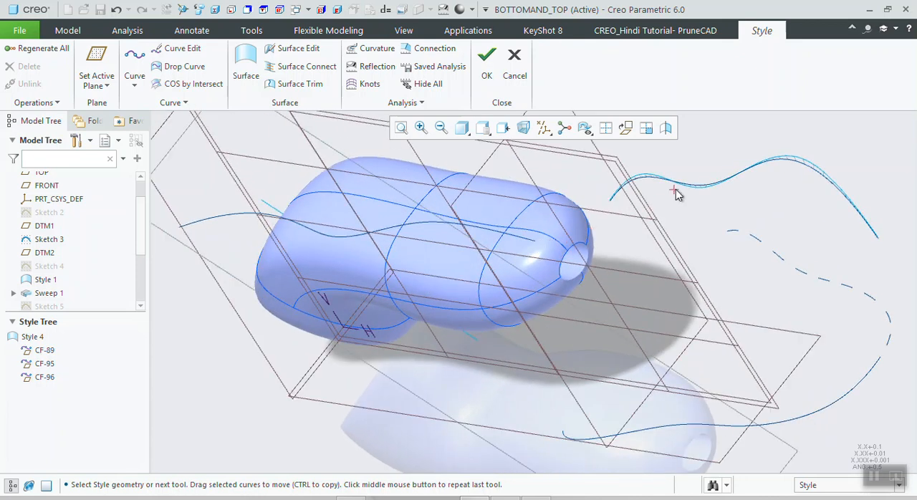
{"action": "scroll", "coordinate": [534, 272], "scroll_direction": "down", "scroll_amount": 5}
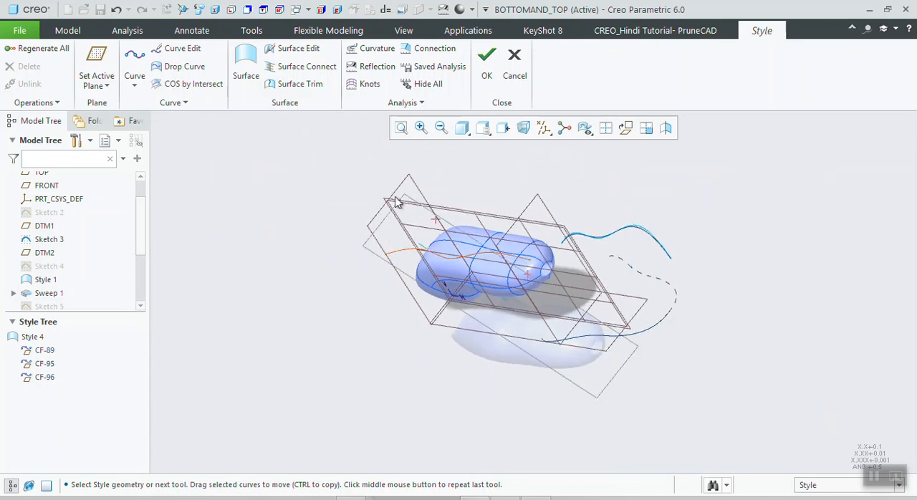
{"action": "left_click", "coordinate": [136, 86]}
- Draw a planar arc beside the handle's open end, with radius about 3.36, spanning about 51 to 180 degrees, viewed normal to the active plane
{"action": "left_click", "coordinate": [622, 128]}
{"action": "scroll", "coordinate": [501, 243], "scroll_direction": "down", "scroll_amount": 3}
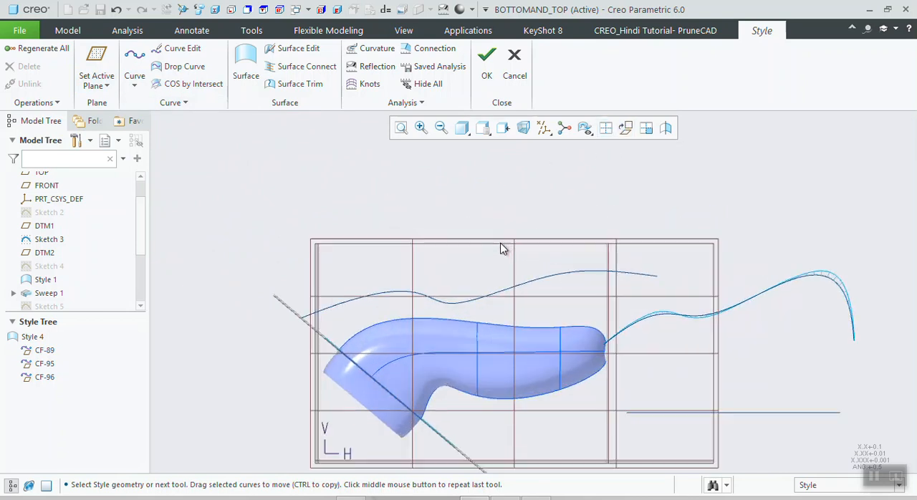
{"action": "scroll", "coordinate": [498, 262], "scroll_direction": "up", "scroll_amount": 1}
{"action": "left_click", "coordinate": [134, 85]}
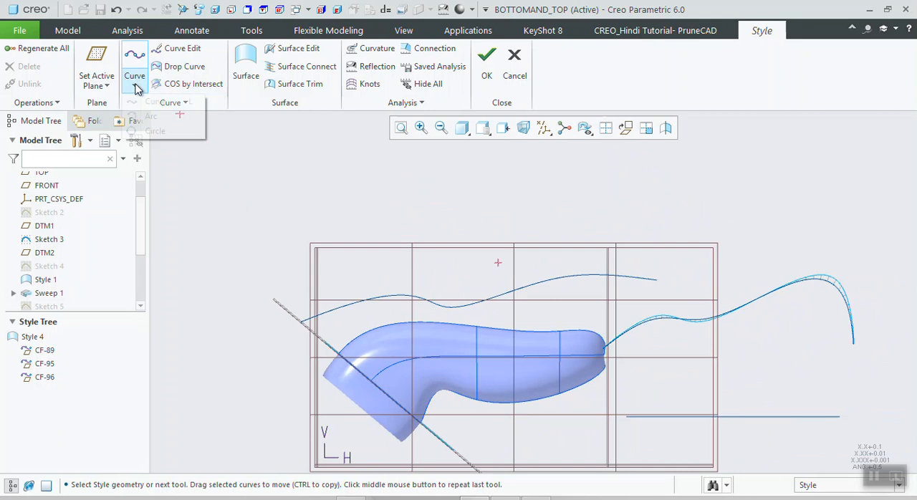
{"action": "left_click", "coordinate": [151, 114]}
{"action": "scroll", "coordinate": [403, 227], "scroll_direction": "up", "scroll_amount": 2}
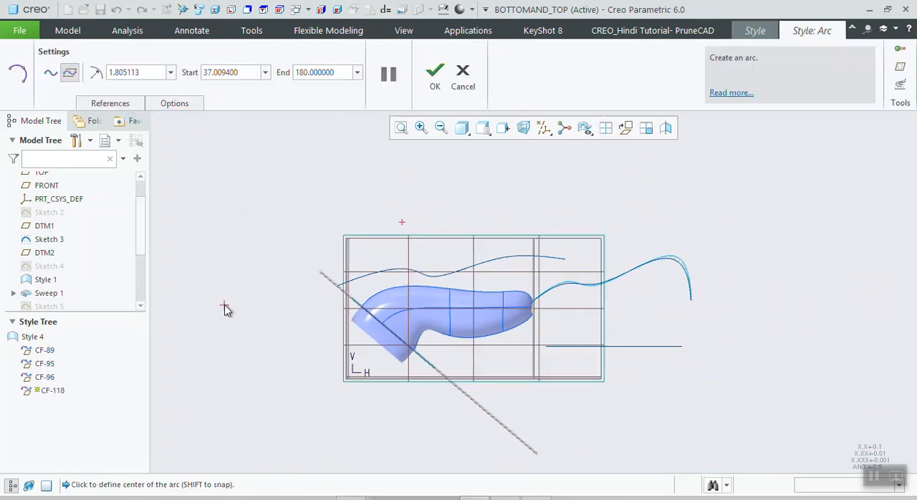
{"action": "left_click", "coordinate": [265, 277]}
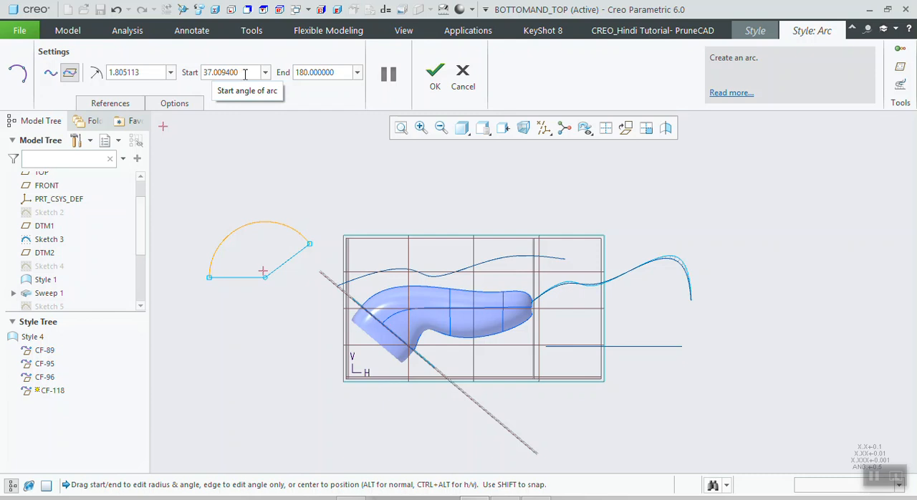
{"action": "left_click_drag", "start_coordinate": [310, 245], "coordinate": [331, 199]}
{"action": "scroll", "coordinate": [313, 274], "scroll_direction": "down", "scroll_amount": 2}
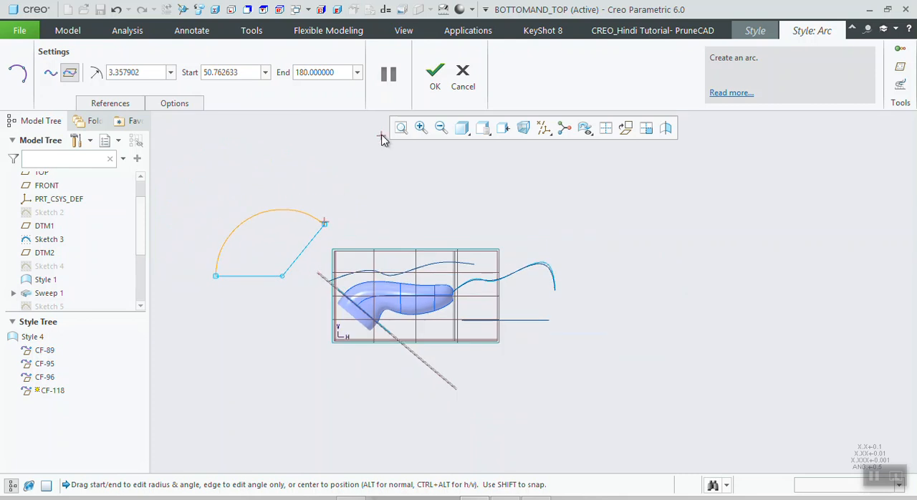
{"action": "left_click", "coordinate": [436, 70]}
- Place a second planar arc close to the first one, with radius about 3.83, spanning 45 to 180 degrees
{"action": "left_click", "coordinate": [134, 86]}
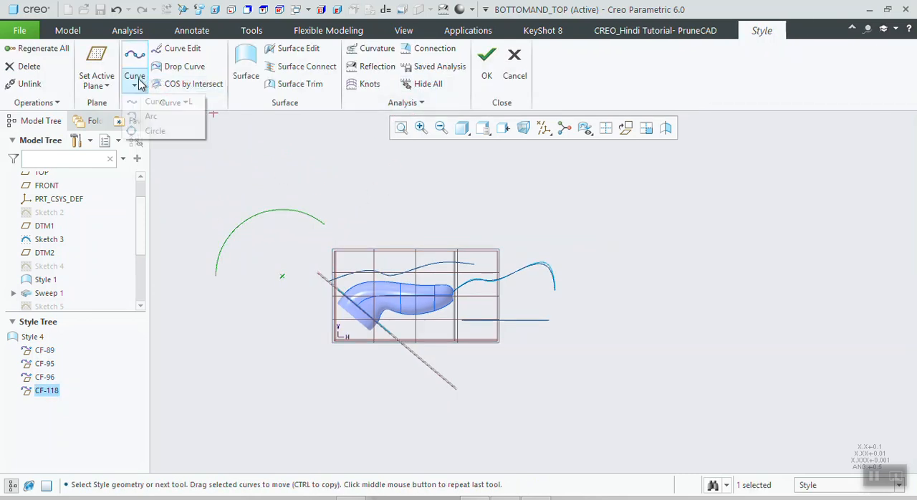
{"action": "left_click", "coordinate": [146, 128]}
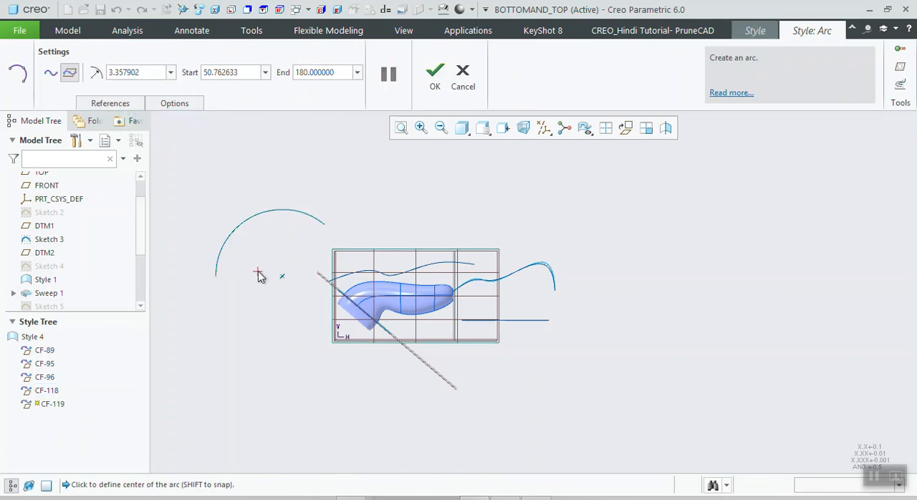
{"action": "scroll", "coordinate": [309, 337], "scroll_direction": "down", "scroll_amount": 1}
{"action": "left_click", "coordinate": [274, 274]}
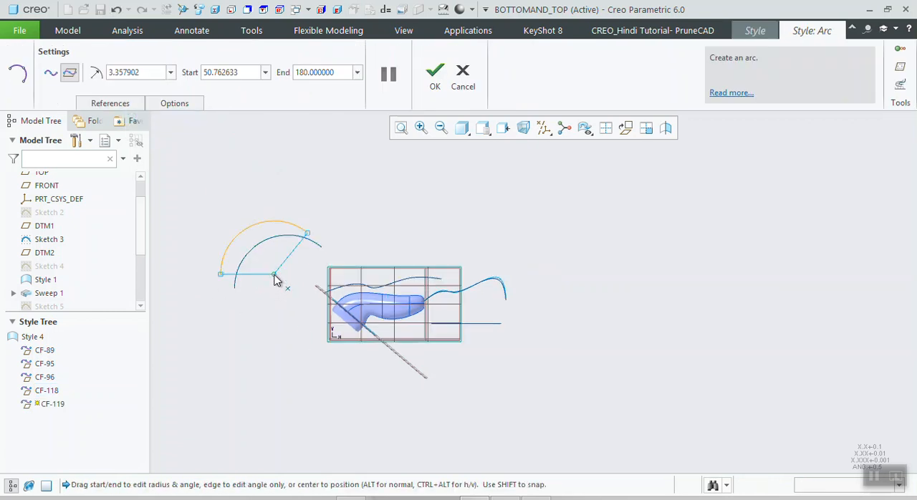
{"action": "left_click_drag", "start_coordinate": [310, 236], "coordinate": [316, 231]}
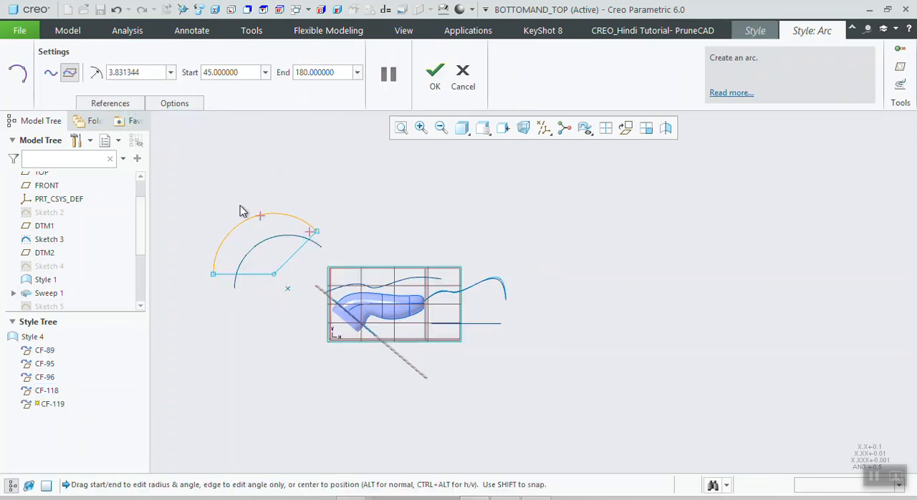
- Enable an offset of -2 from the FRONT plane for the second arc and complete it
{"action": "left_click", "coordinate": [110, 104]}
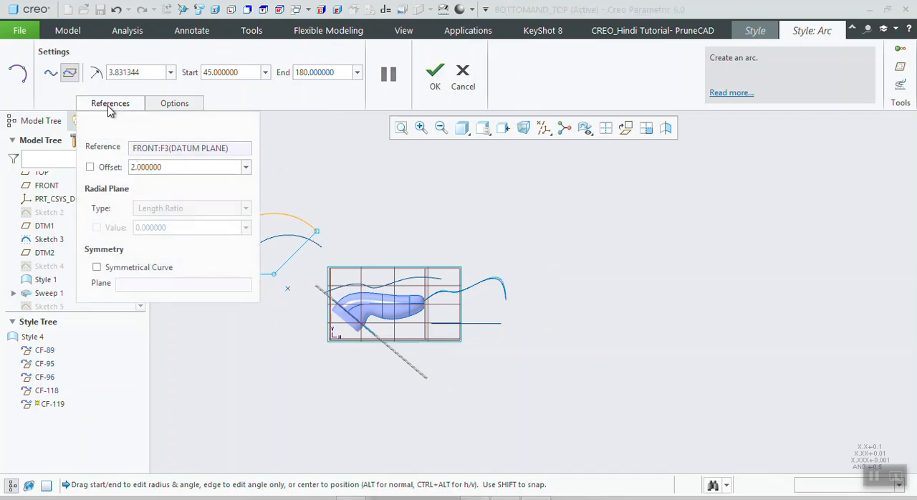
{"action": "left_click", "coordinate": [106, 170]}
{"action": "middle_click_drag", "start_coordinate": [464, 323], "coordinate": [370, 324]}
{"action": "double_click", "coordinate": [164, 169]}
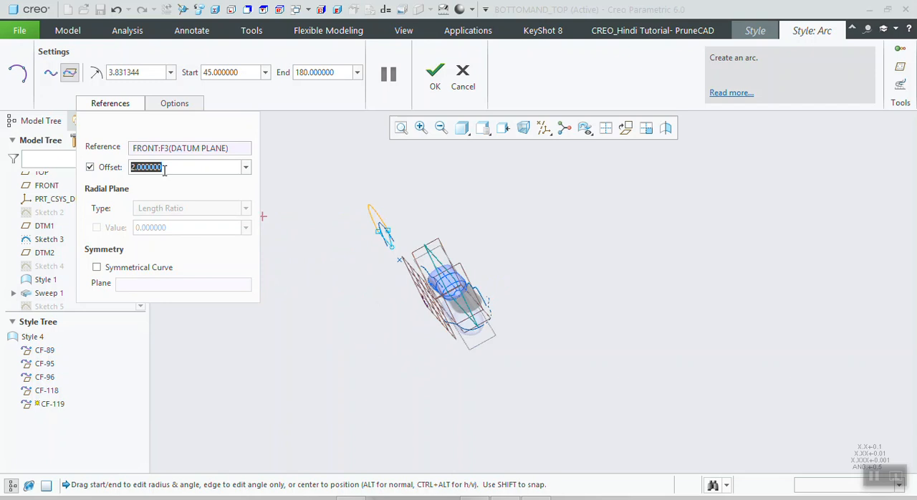
{"action": "type", "text": "-2"}
{"action": "key", "text": "Return"}
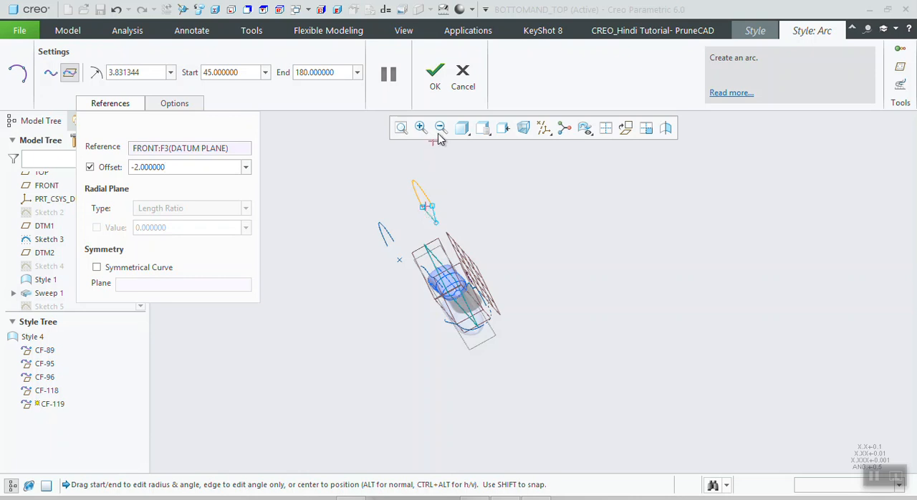
{"action": "left_click", "coordinate": [433, 75]}
- Edit the second arc and set its offset from the FRONT plane to -3
{"action": "middle_click_drag", "start_coordinate": [398, 213], "coordinate": [361, 214]}
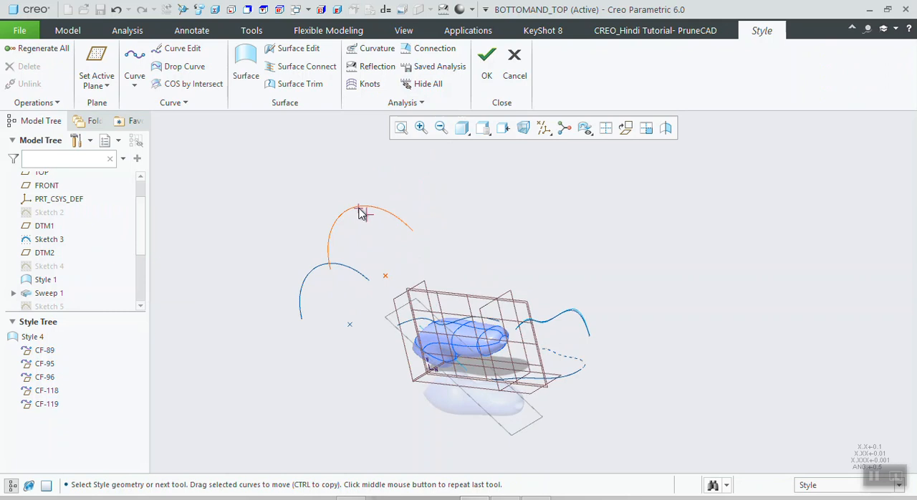
{"action": "left_click", "coordinate": [362, 213]}
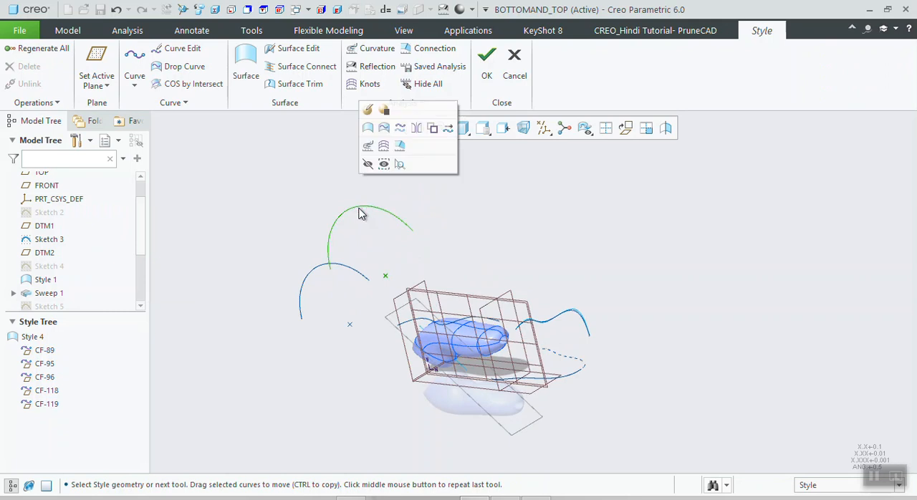
{"action": "left_click", "coordinate": [179, 49]}
{"action": "left_click", "coordinate": [97, 102]}
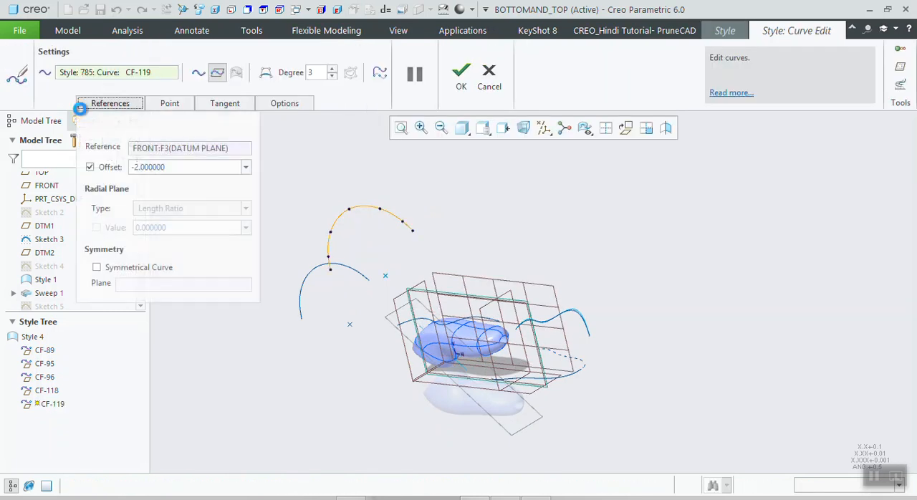
{"action": "double_click", "coordinate": [132, 166]}
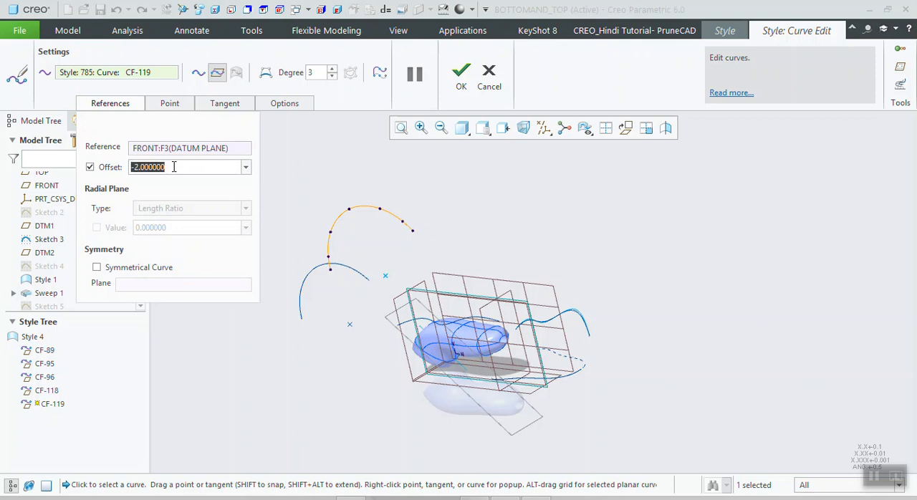
{"action": "type", "text": "-3"}
{"action": "key", "text": "Return"}
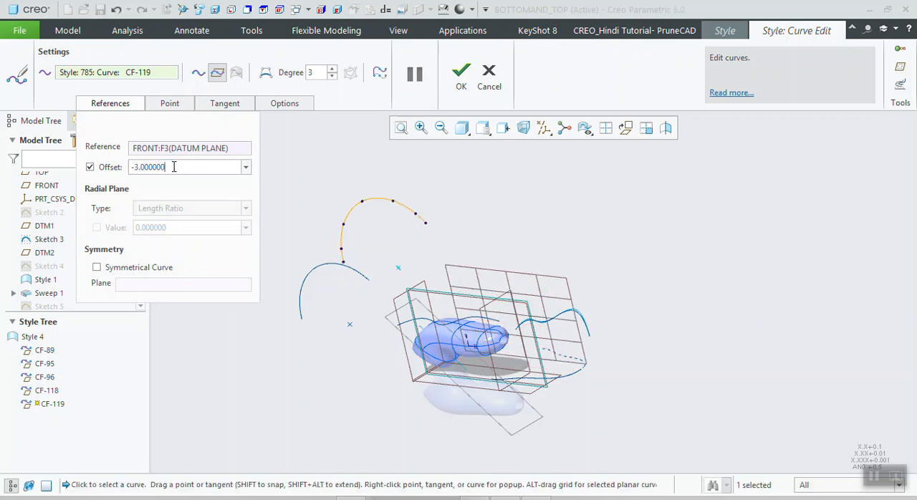
- Set the second arc's offset from the FRONT plane to 5 and finish the curve edit
{"action": "left_click_drag", "start_coordinate": [173, 166], "coordinate": [134, 168]}
{"action": "type", "text": "5"}
{"action": "key", "text": "Return"}
{"action": "middle_click_drag", "start_coordinate": [287, 247], "coordinate": [357, 251]}
{"action": "middle_click_drag", "start_coordinate": [318, 324], "coordinate": [336, 247]}
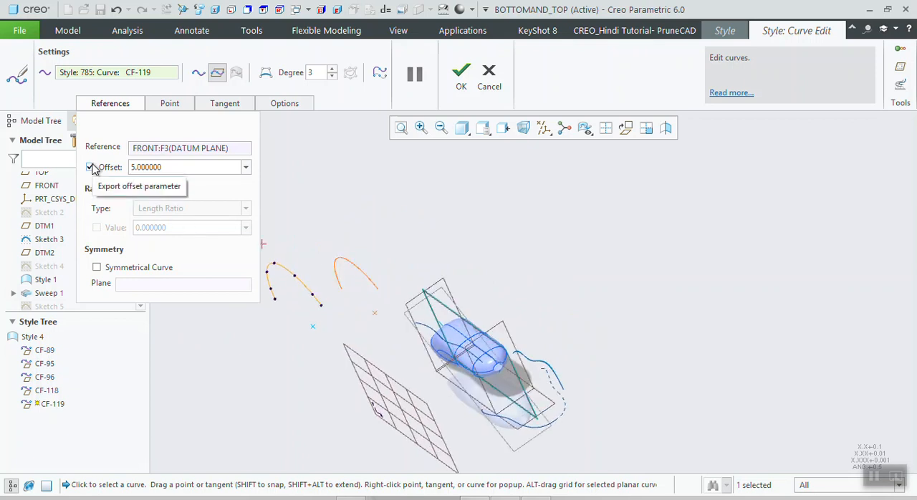
{"action": "left_click", "coordinate": [467, 81]}
{"action": "left_click", "coordinate": [267, 171]}
- Draw a planar circle with radius about 2.53 on the FRONT plane, beyond the handle's closed end and the wavy curve
{"action": "left_click", "coordinate": [135, 84]}
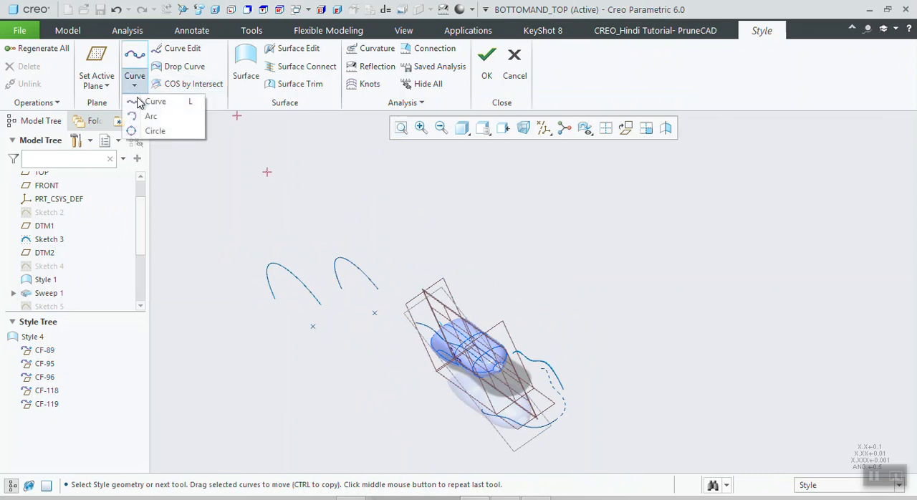
{"action": "left_click", "coordinate": [147, 135]}
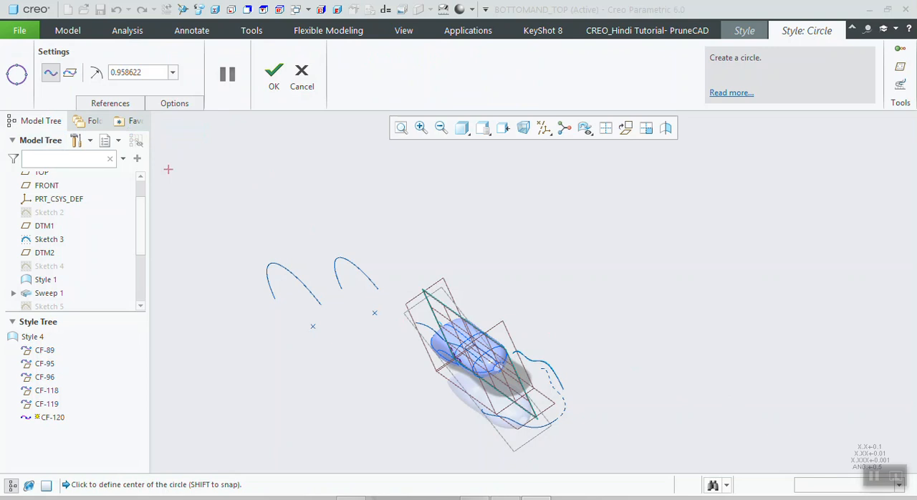
{"action": "left_click", "coordinate": [52, 75]}
{"action": "left_click", "coordinate": [70, 77]}
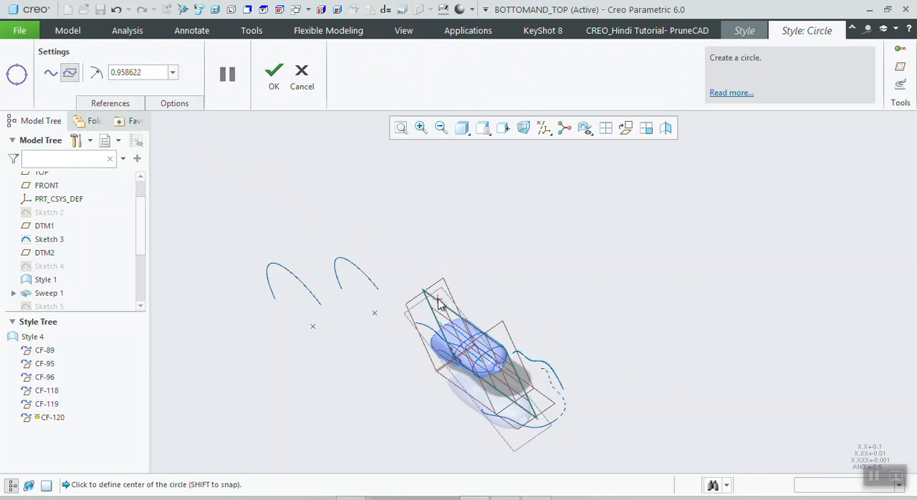
{"action": "left_click", "coordinate": [624, 127]}
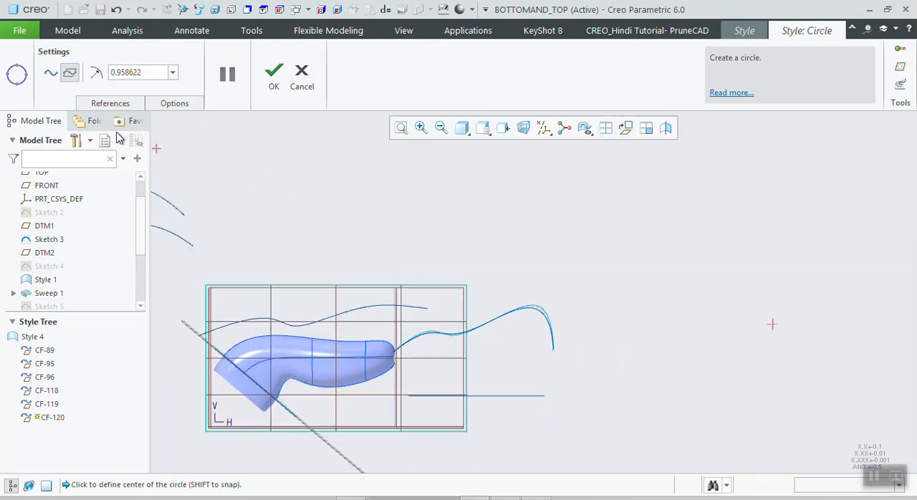
{"action": "scroll", "coordinate": [653, 338], "scroll_direction": "up", "scroll_amount": 3}
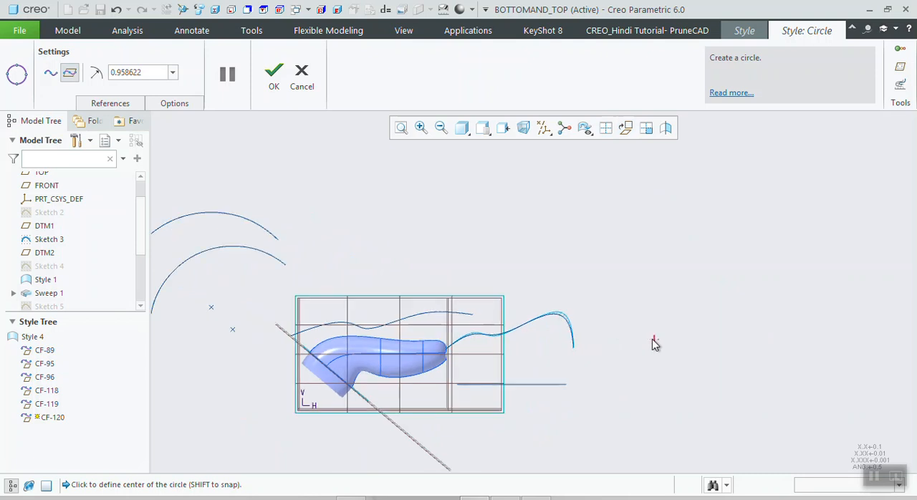
{"action": "left_click", "coordinate": [650, 336]}
{"action": "scroll", "coordinate": [676, 340], "scroll_direction": "down", "scroll_amount": 3}
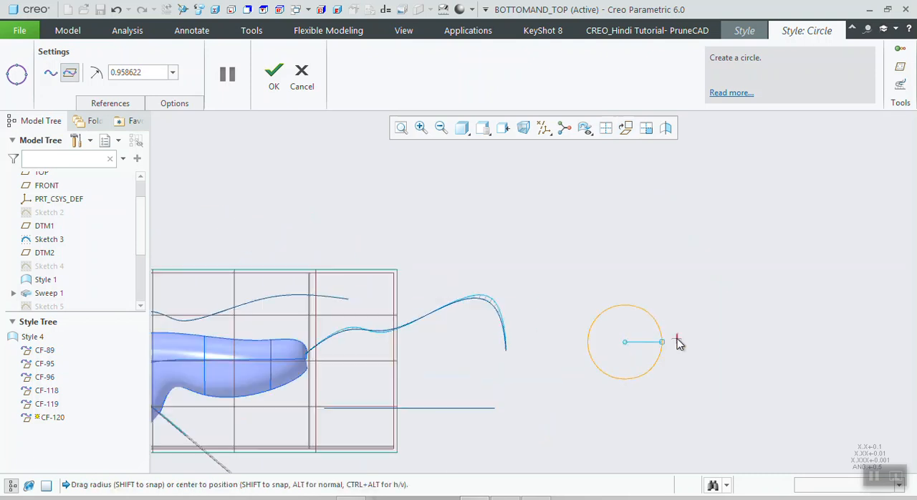
{"action": "left_click_drag", "start_coordinate": [665, 346], "coordinate": [717, 316]}
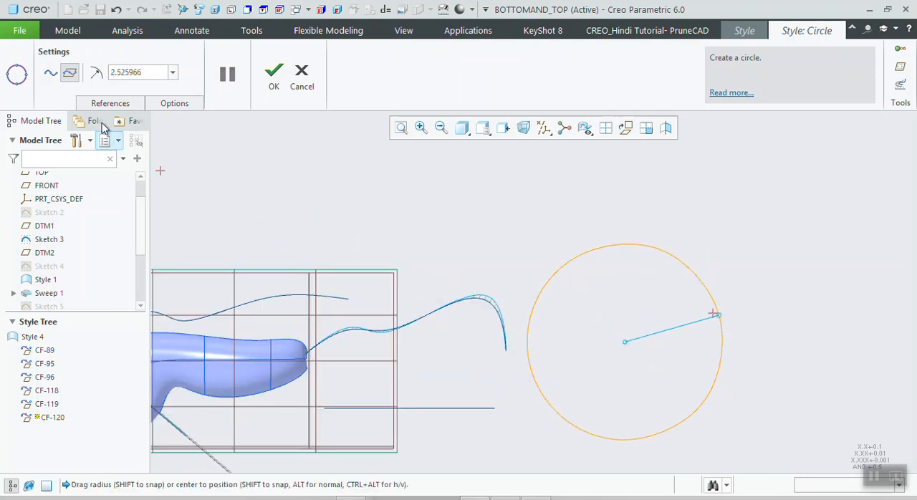
{"action": "left_click", "coordinate": [114, 103]}
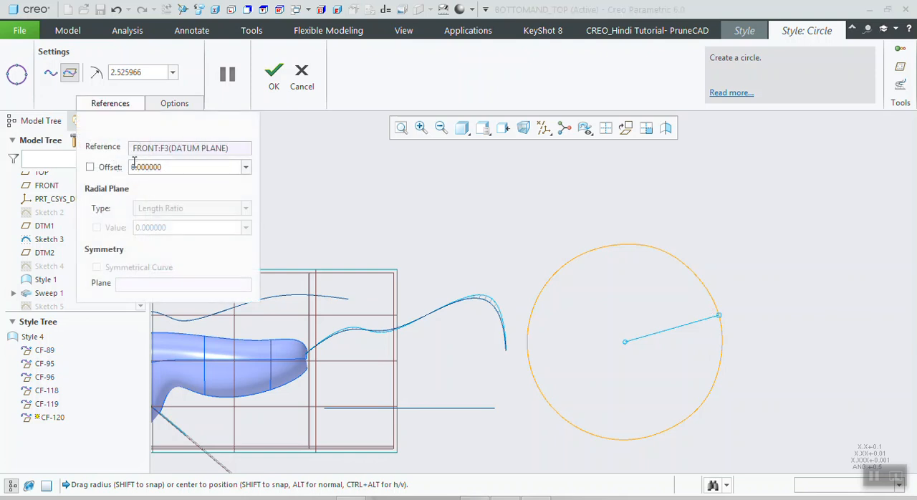
{"action": "left_click", "coordinate": [273, 79]}
- Start a free curve in the Style feature and split the display into the four standard views
{"action": "scroll", "coordinate": [413, 207], "scroll_direction": "up", "scroll_amount": 2}
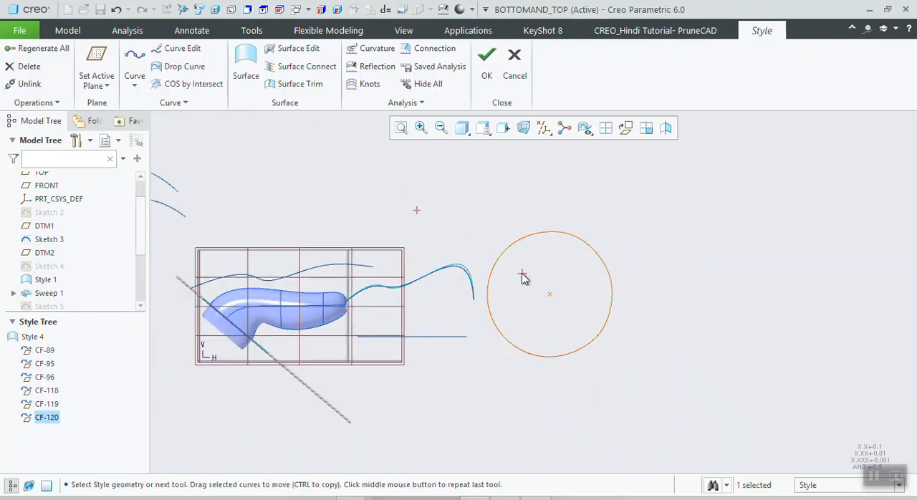
{"action": "mouse_move", "coordinate": [515, 269]}
{"action": "middle_mouse_down"}
{"action": "mouse_move", "coordinate": [487, 272]}
{"action": "mouse_move", "coordinate": [498, 272]}
{"action": "middle_mouse_up"}
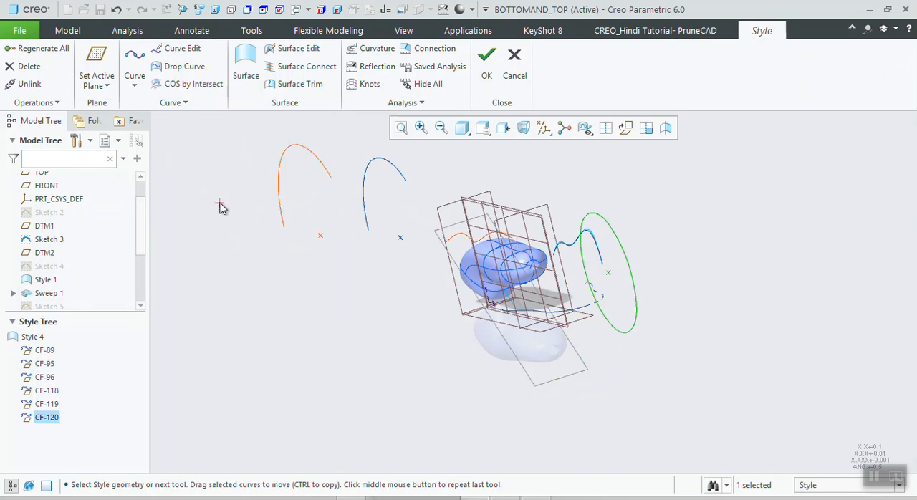
{"action": "left_click", "coordinate": [134, 81]}
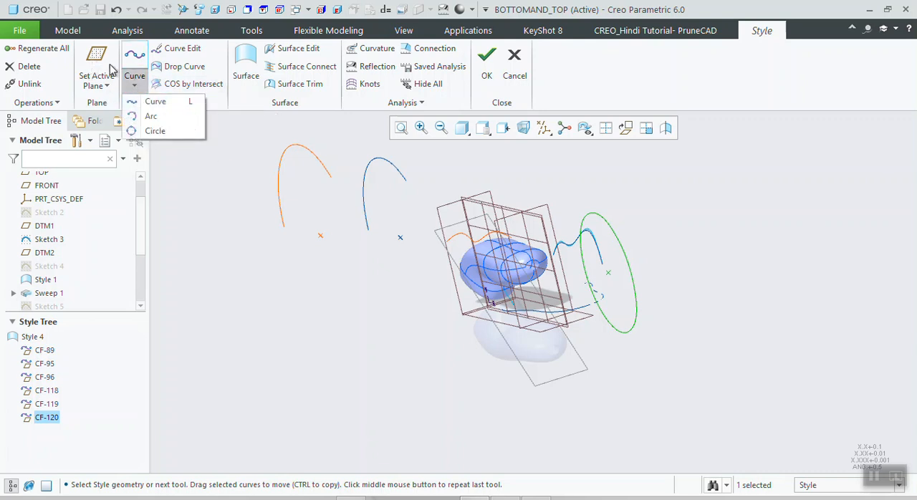
{"action": "left_click", "coordinate": [146, 104]}
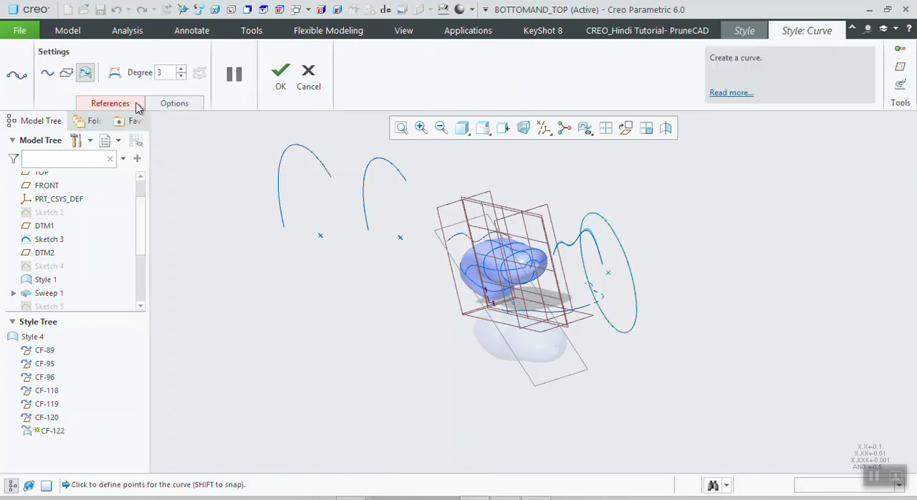
{"action": "left_click", "coordinate": [50, 78]}
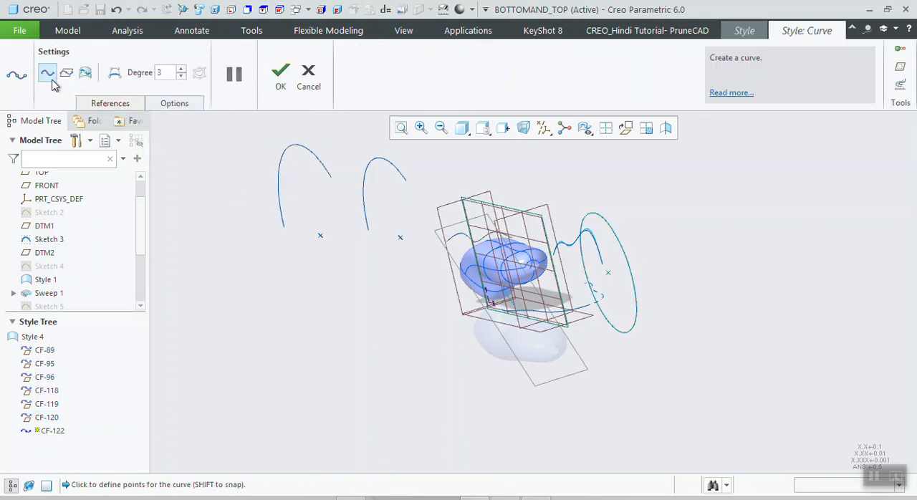
{"action": "left_click", "coordinate": [603, 129]}
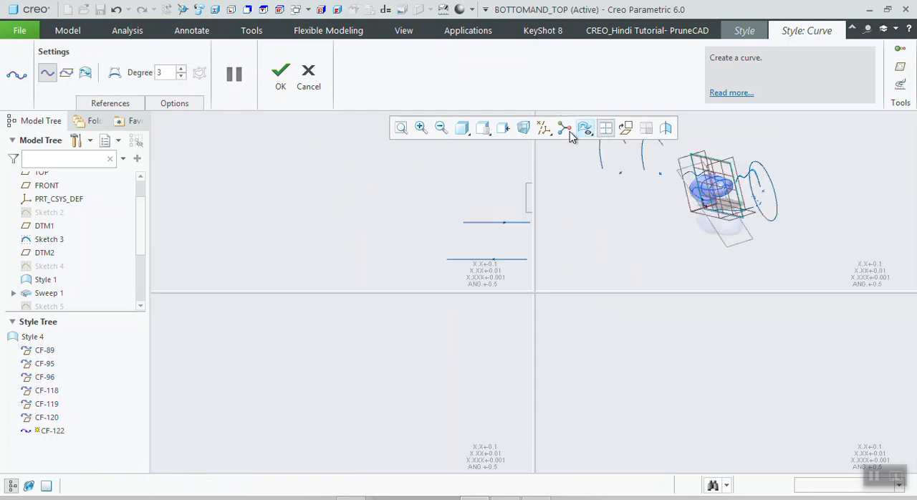
- Frame the handle in the top, front and right views so its full outline can be used for placing curve points
{"action": "scroll", "coordinate": [311, 199], "scroll_direction": "up", "scroll_amount": 4}
{"action": "scroll", "coordinate": [441, 202], "scroll_direction": "down", "scroll_amount": 3}
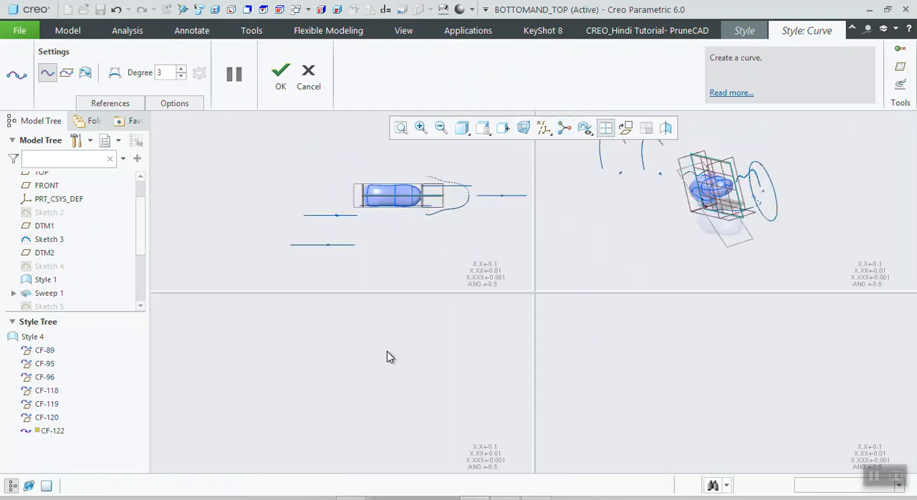
{"action": "scroll", "coordinate": [387, 351], "scroll_direction": "up", "scroll_amount": 6}
{"action": "scroll", "coordinate": [485, 315], "scroll_direction": "down", "scroll_amount": 4}
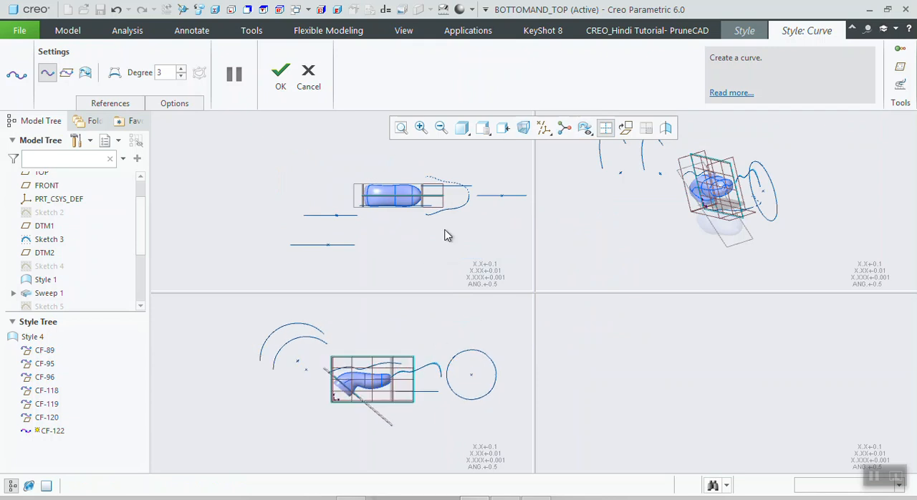
{"action": "scroll", "coordinate": [474, 198], "scroll_direction": "down", "scroll_amount": 3}
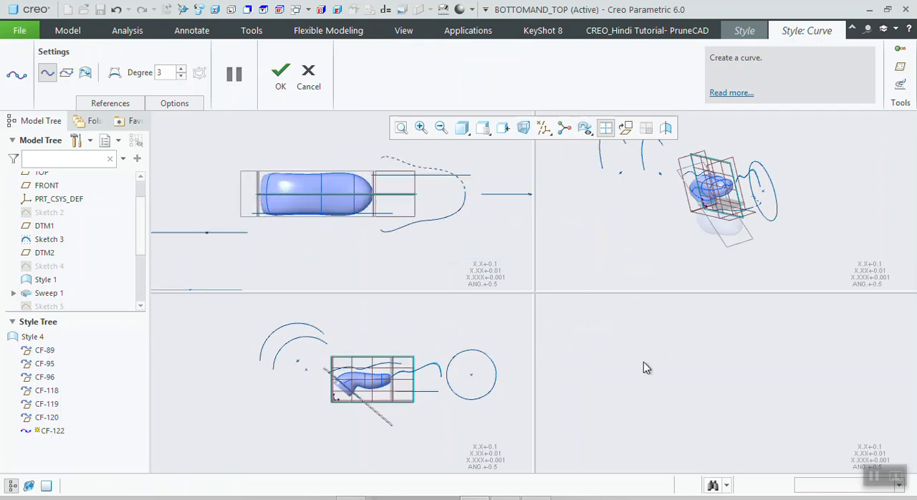
{"action": "scroll", "coordinate": [643, 368], "scroll_direction": "up", "scroll_amount": 5}
{"action": "scroll", "coordinate": [745, 365], "scroll_direction": "down", "scroll_amount": 4}
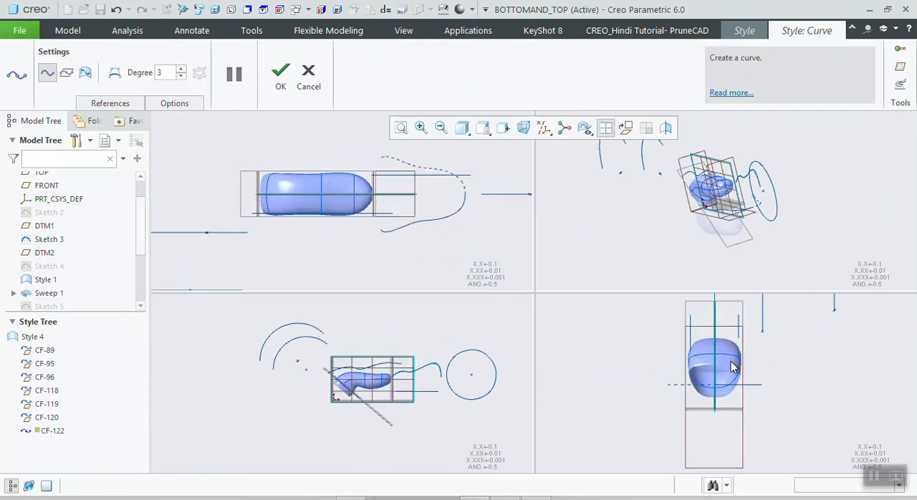
{"action": "scroll", "coordinate": [437, 380], "scroll_direction": "down", "scroll_amount": 4}
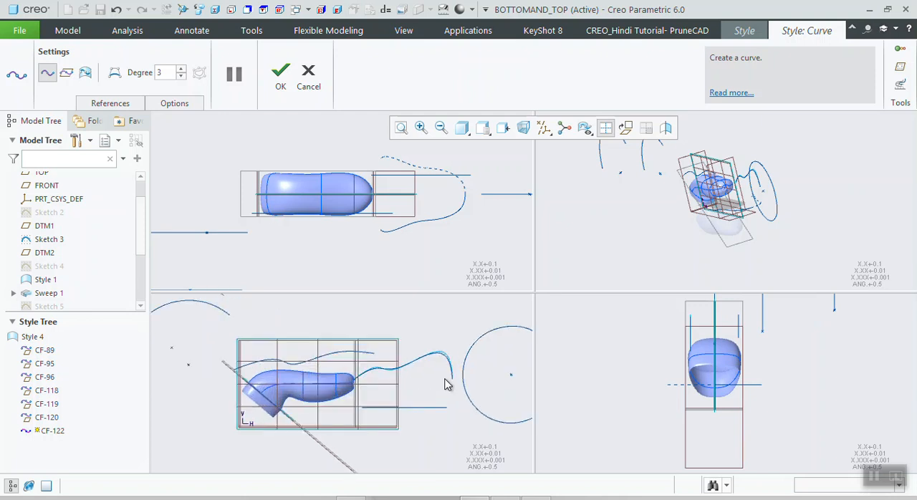
{"action": "scroll", "coordinate": [442, 380], "scroll_direction": "up", "scroll_amount": 1}
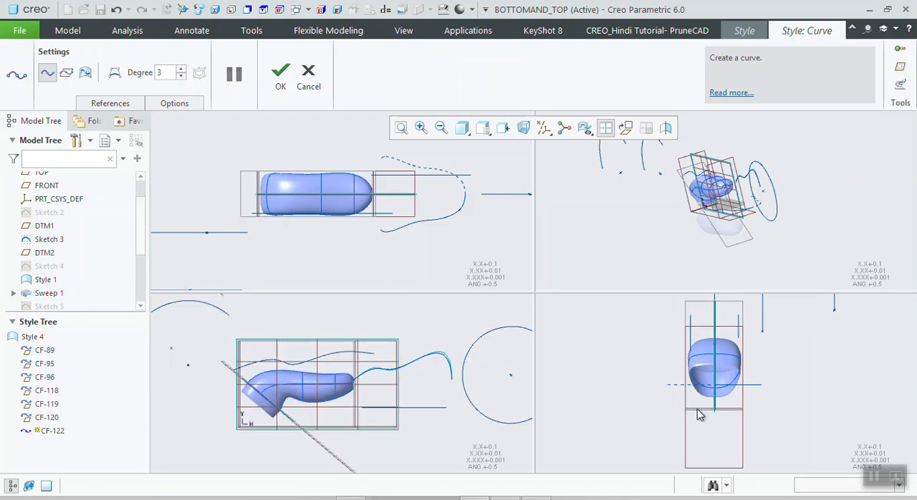
{"action": "scroll", "coordinate": [736, 338], "scroll_direction": "down", "scroll_amount": 1}
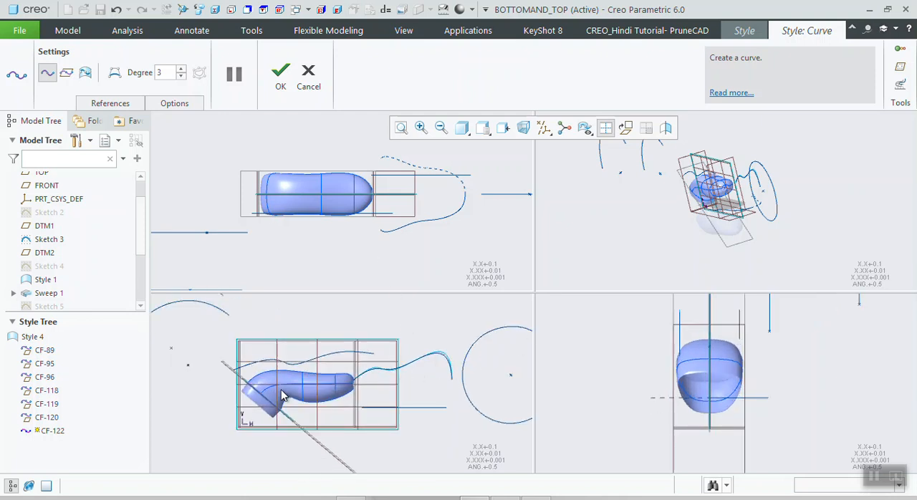
{"action": "scroll", "coordinate": [294, 394], "scroll_direction": "down", "scroll_amount": 1}
{"action": "scroll", "coordinate": [295, 376], "scroll_direction": "up", "scroll_amount": 1}
{"action": "scroll", "coordinate": [294, 410], "scroll_direction": "down", "scroll_amount": 4}
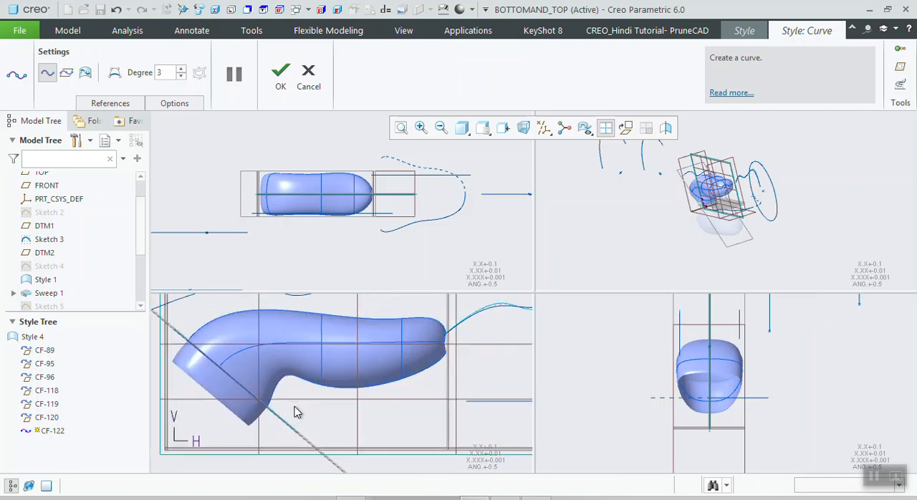
{"action": "scroll", "coordinate": [257, 383], "scroll_direction": "up", "scroll_amount": 1}
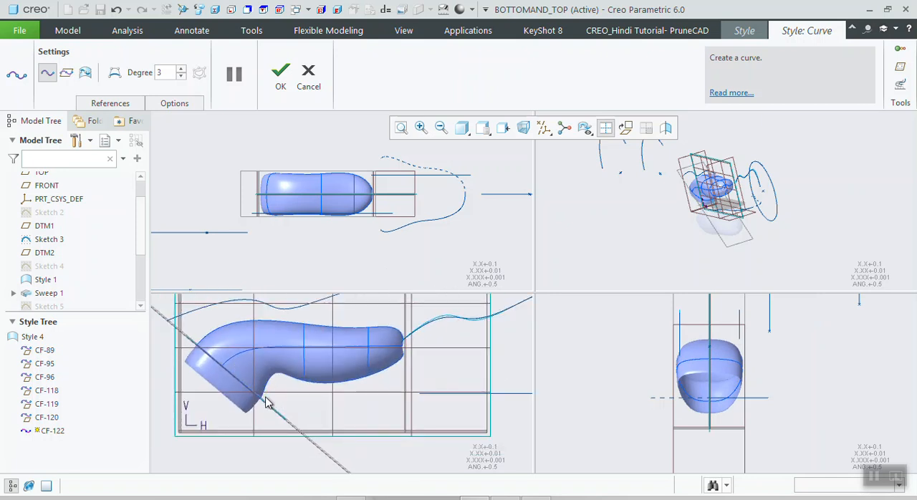
{"action": "scroll", "coordinate": [266, 402], "scroll_direction": "up", "scroll_amount": 1}
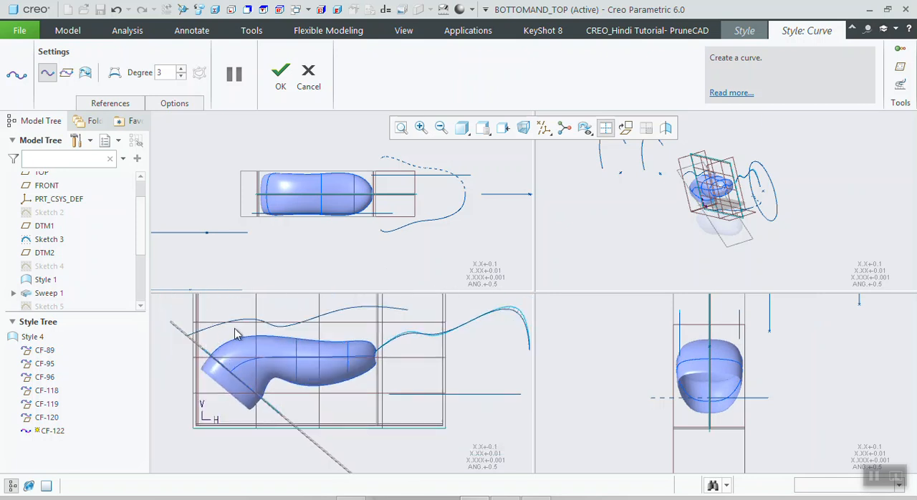
- Draw a free curve through three points along the handle in the front view, from the angled datum plane to the closed end
{"action": "scroll", "coordinate": [254, 341], "scroll_direction": "down", "scroll_amount": 3}
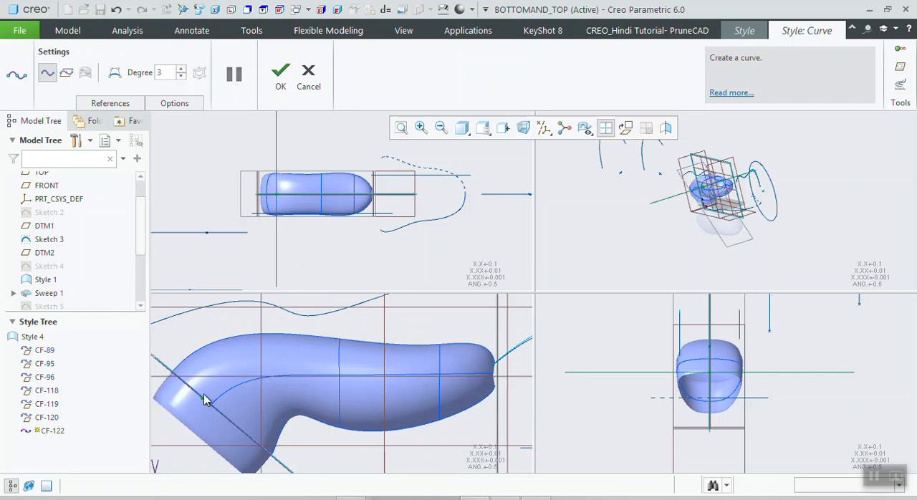
{"action": "scroll", "coordinate": [280, 201], "scroll_direction": "up", "scroll_amount": 3}
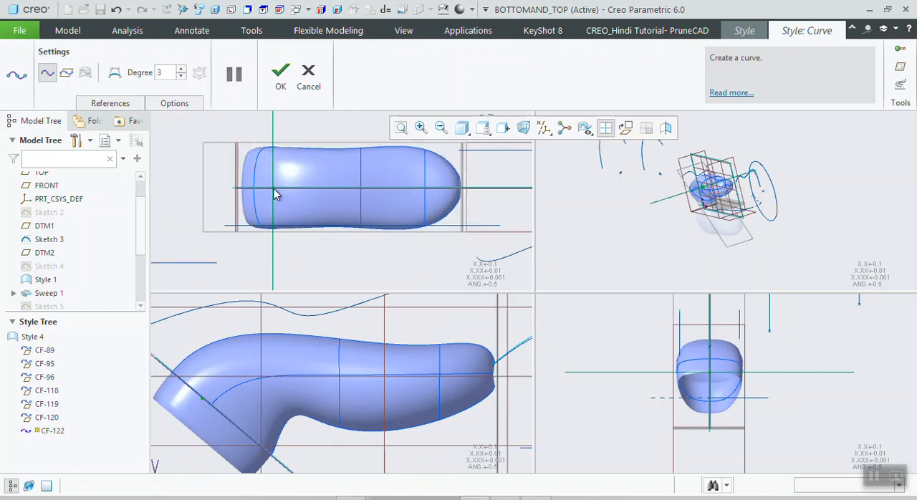
{"action": "scroll", "coordinate": [266, 367], "scroll_direction": "down", "scroll_amount": 4}
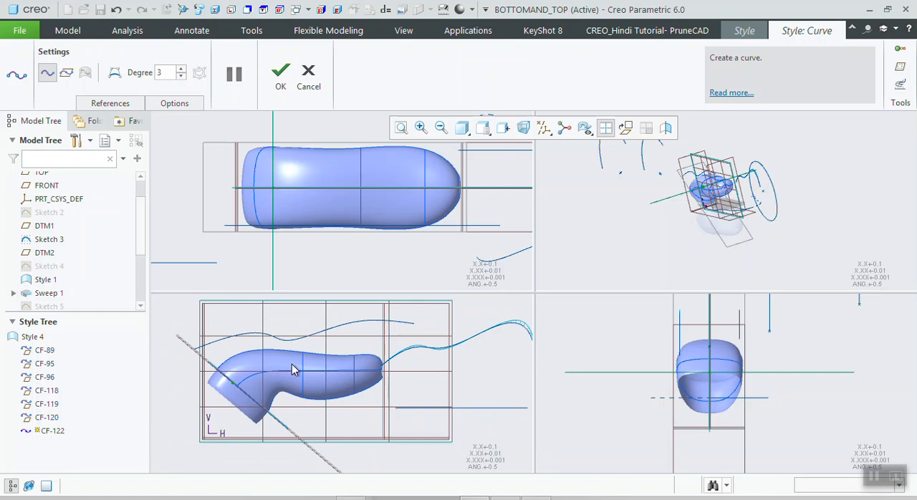
{"action": "left_click", "coordinate": [378, 370]}
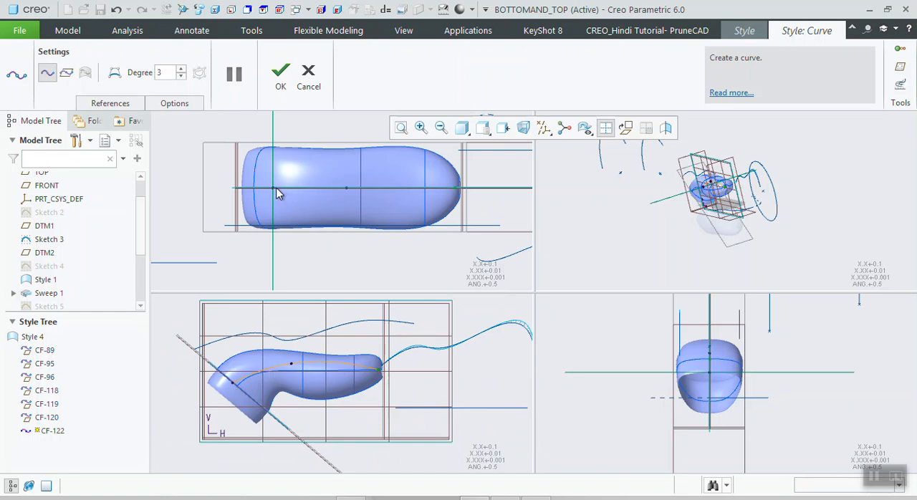
{"action": "left_click", "coordinate": [280, 85]}
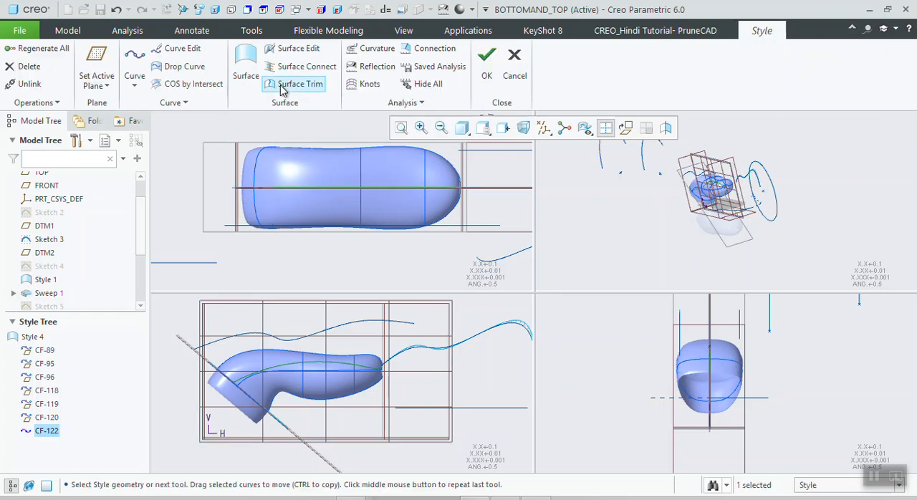
- Edit the free curve in the top view, moving its start and middle points to the handle's side edge and its end point onto the tip
{"action": "left_click", "coordinate": [183, 51]}
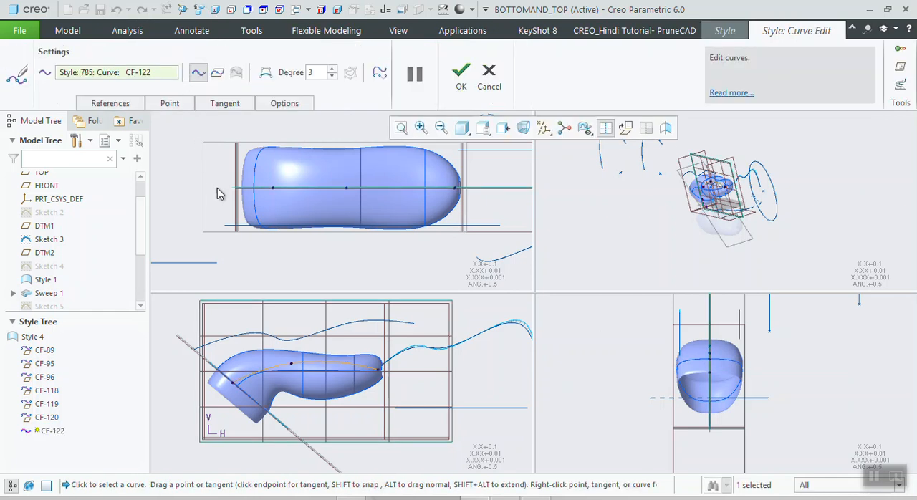
{"action": "left_click", "coordinate": [241, 383]}
{"action": "left_click", "coordinate": [290, 365]}
{"action": "left_click_drag", "start_coordinate": [343, 203], "coordinate": [344, 231]}
{"action": "left_click_drag", "start_coordinate": [272, 188], "coordinate": [277, 230]}
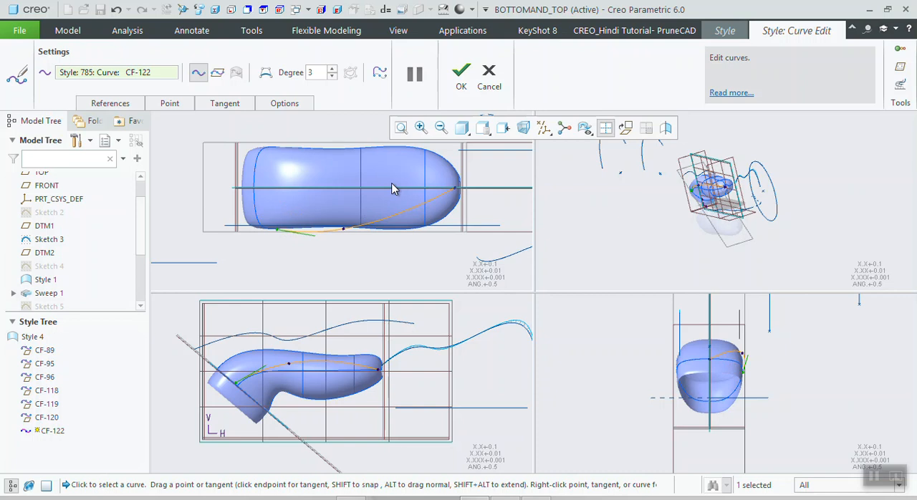
{"action": "scroll", "coordinate": [446, 185], "scroll_direction": "up", "scroll_amount": 2}
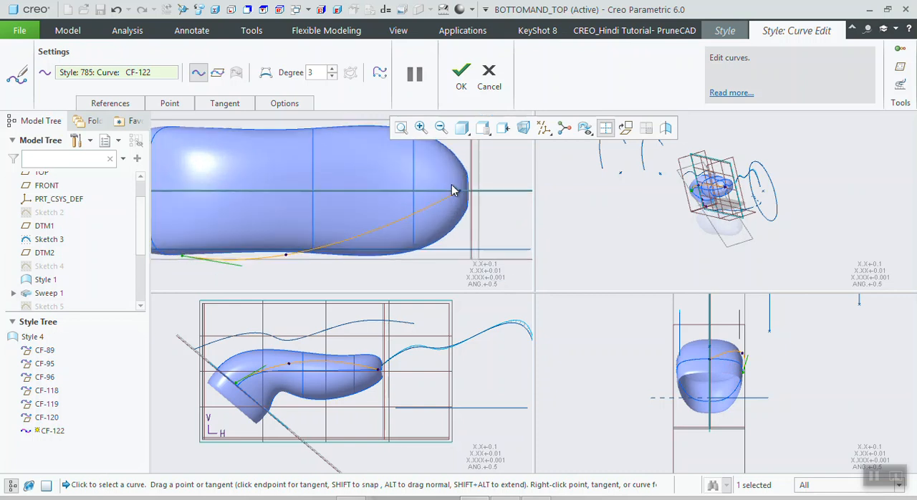
{"action": "left_click_drag", "start_coordinate": [460, 196], "coordinate": [470, 207]}
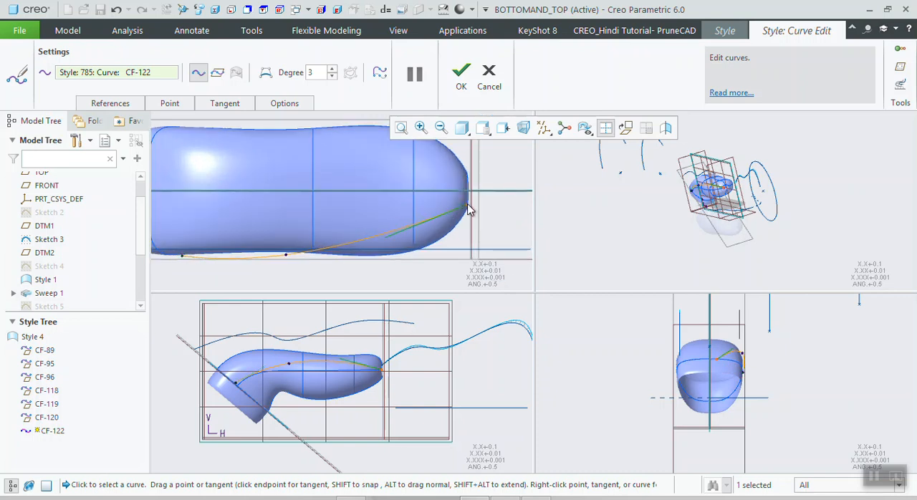
- In the right view, move the curve's start and middle points inward onto the handle's side outline
{"action": "scroll", "coordinate": [466, 221], "scroll_direction": "down", "scroll_amount": 2}
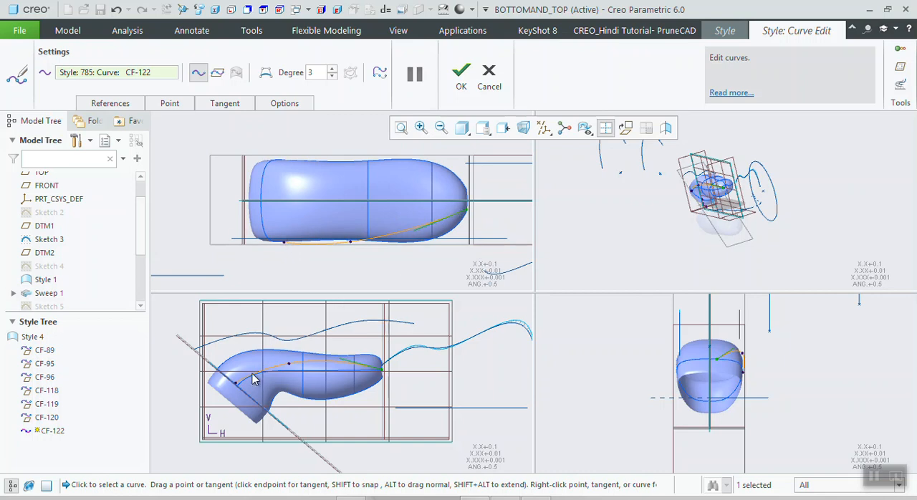
{"action": "scroll", "coordinate": [742, 369], "scroll_direction": "up", "scroll_amount": 1}
{"action": "scroll", "coordinate": [743, 368], "scroll_direction": "up", "scroll_amount": 5}
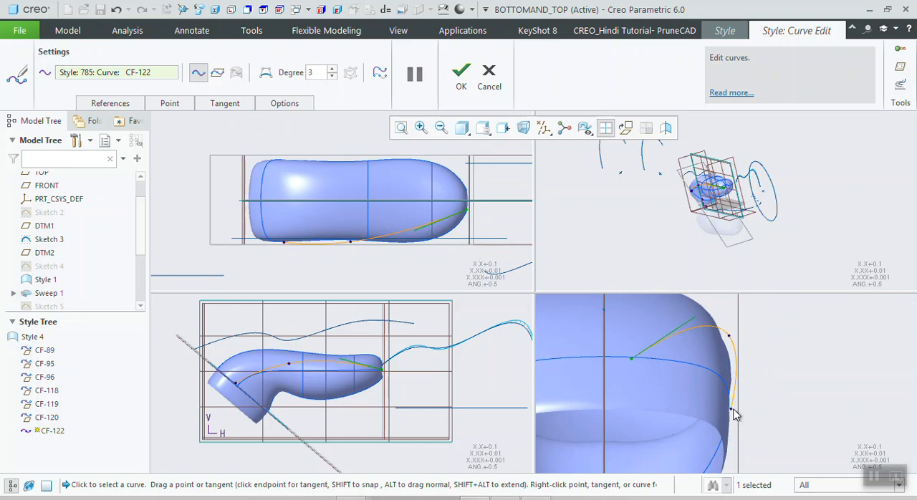
{"action": "left_click", "coordinate": [731, 410]}
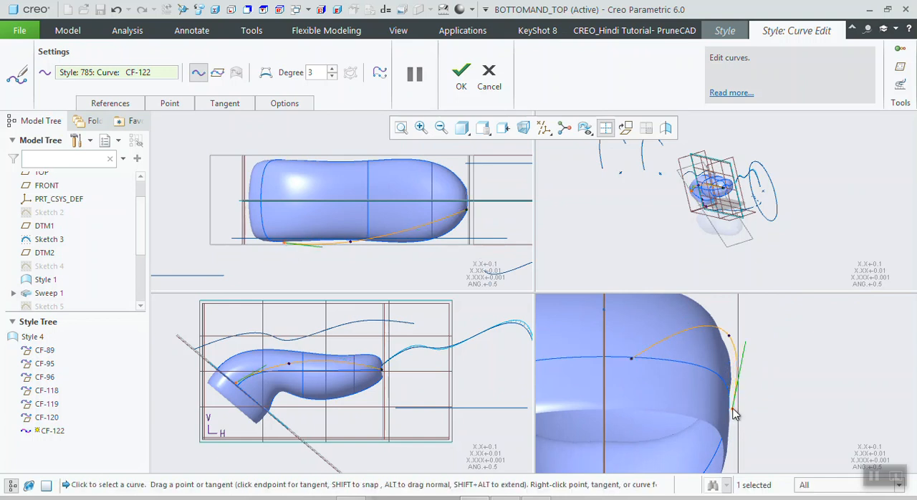
{"action": "left_click_drag", "start_coordinate": [729, 335], "coordinate": [720, 334]}
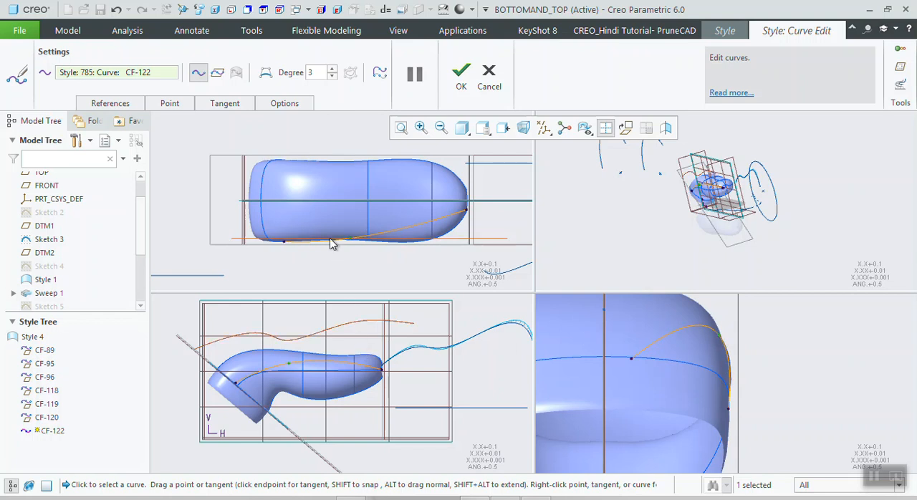
- Examine the curve's plane reference, and the coordinates and movement settings of its middle point
{"action": "left_click", "coordinate": [118, 106]}
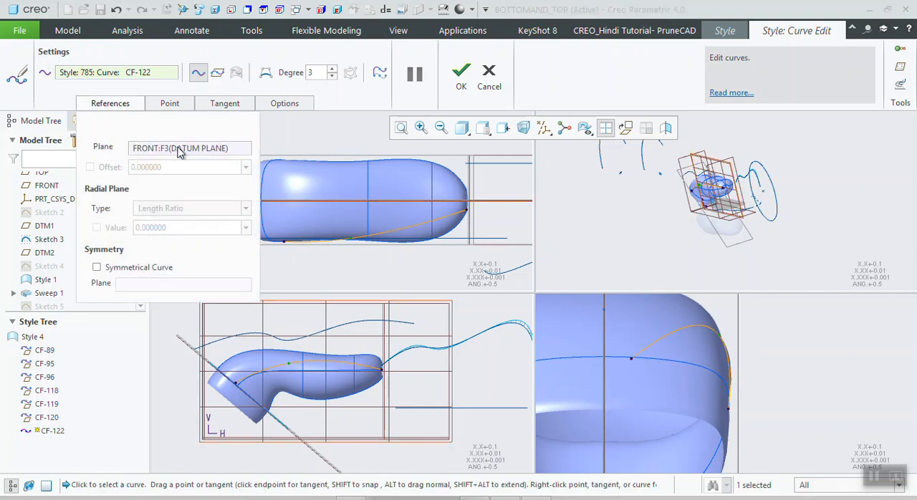
{"action": "scroll", "coordinate": [394, 214], "scroll_direction": "down", "scroll_amount": 4}
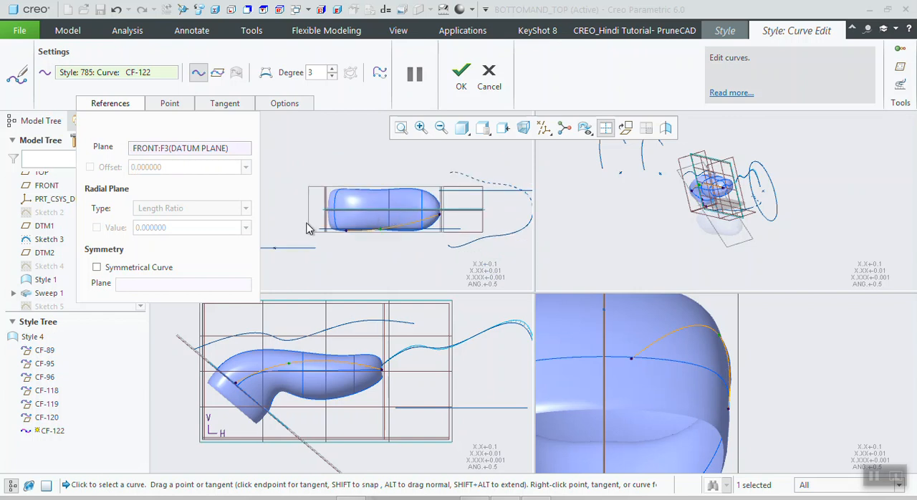
{"action": "left_click", "coordinate": [172, 105]}
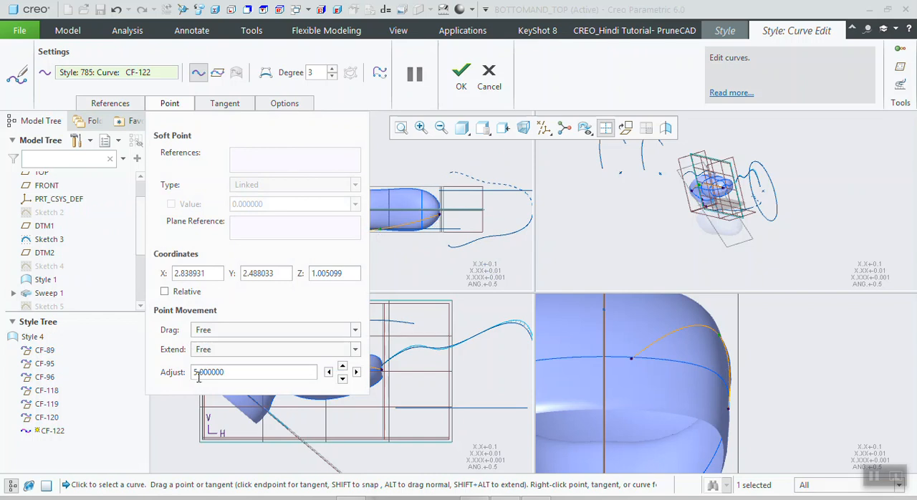
{"action": "scroll", "coordinate": [381, 235], "scroll_direction": "down", "scroll_amount": 3}
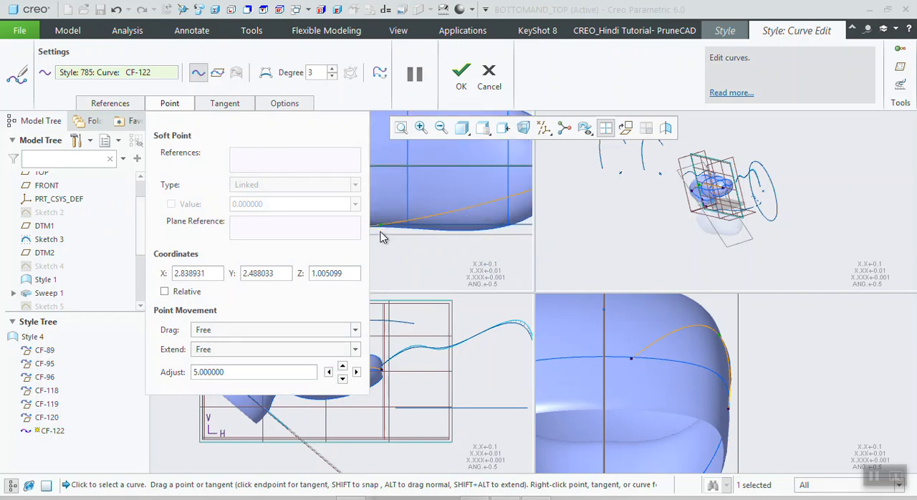
- Nudge the curve's middle point down, up, left and right with the adjustment value of 5
{"action": "left_click", "coordinate": [343, 381]}
{"action": "left_click", "coordinate": [343, 367]}
{"action": "left_click", "coordinate": [329, 373]}
{"action": "left_click", "coordinate": [356, 371]}
- Open the curve's tangent settings, select its middle point and return the display to a single view
{"action": "left_click", "coordinate": [233, 106]}
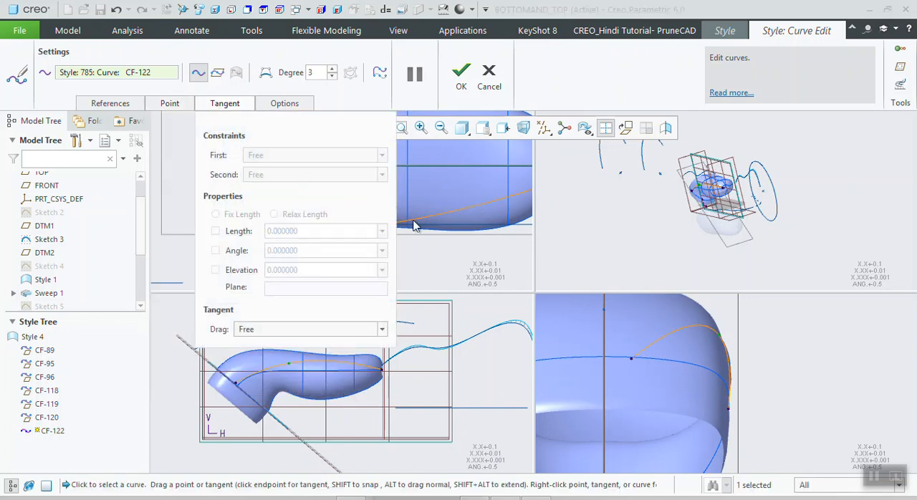
{"action": "scroll", "coordinate": [437, 237], "scroll_direction": "down", "scroll_amount": 3}
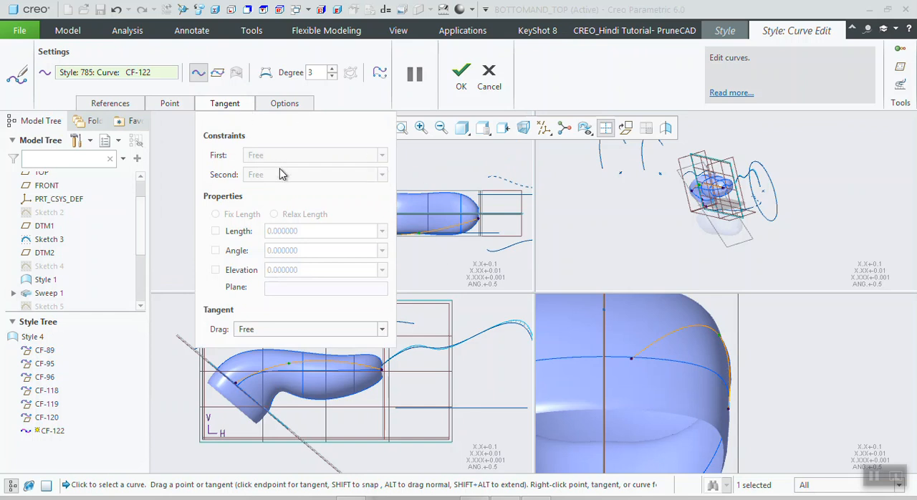
{"action": "left_click", "coordinate": [421, 234]}
{"action": "left_click", "coordinate": [605, 129]}
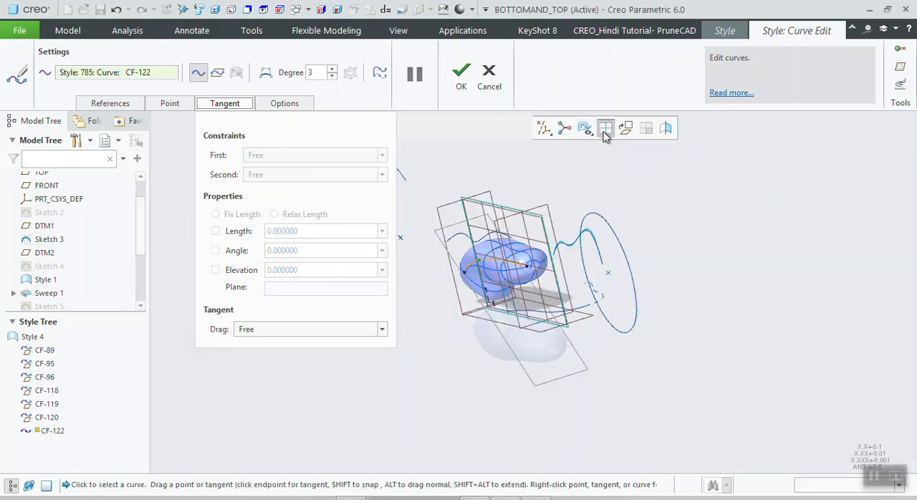
- Select the free curve's start point near the handle's angled end to show its tangent
{"action": "scroll", "coordinate": [476, 261], "scroll_direction": "up", "scroll_amount": 3}
{"action": "scroll", "coordinate": [474, 263], "scroll_direction": "down", "scroll_amount": 1}
{"action": "middle_click_drag", "start_coordinate": [481, 260], "coordinate": [525, 273]}
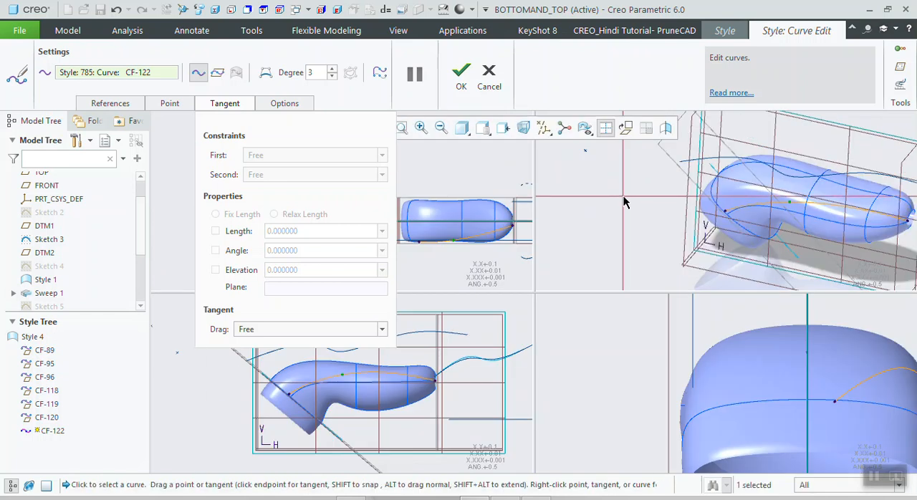
{"action": "left_click", "coordinate": [605, 128]}
{"action": "left_click", "coordinate": [605, 129]}
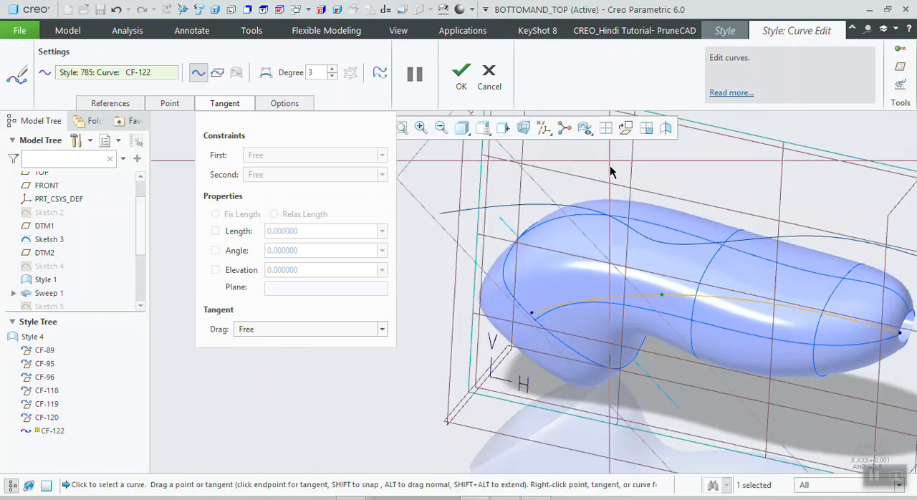
{"action": "scroll", "coordinate": [594, 254], "scroll_direction": "down", "scroll_amount": 4}
{"action": "scroll", "coordinate": [553, 319], "scroll_direction": "down", "scroll_amount": 1}
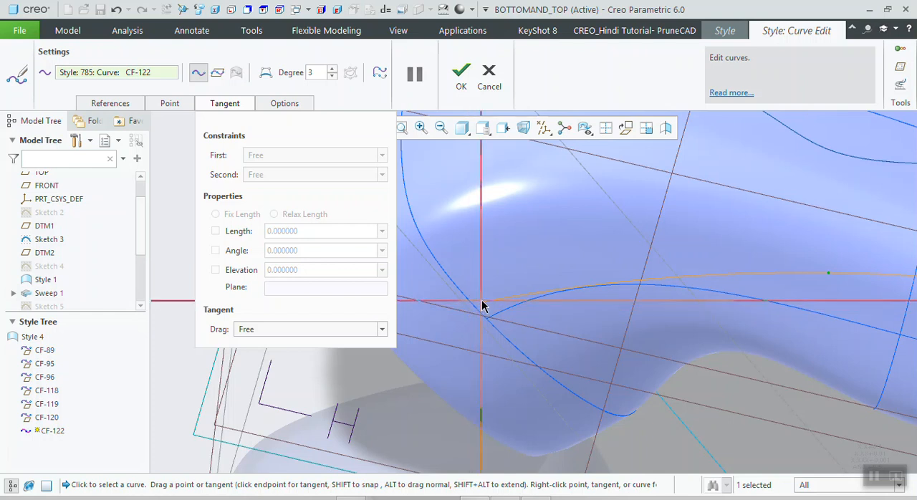
{"action": "left_click", "coordinate": [484, 308]}
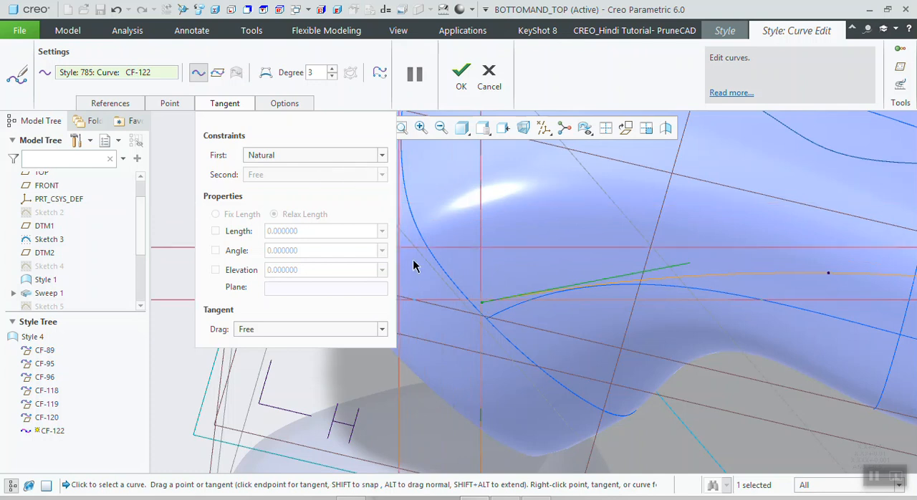
{"action": "key", "text": "ctrl+d"}
{"action": "middle_click_drag", "start_coordinate": [479, 266], "coordinate": [484, 232]}
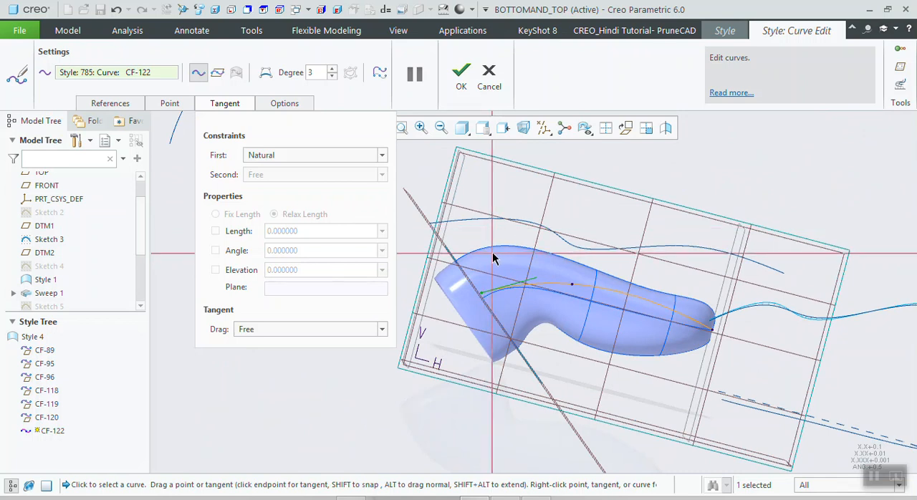
{"action": "middle_click_drag", "start_coordinate": [498, 259], "coordinate": [493, 264]}
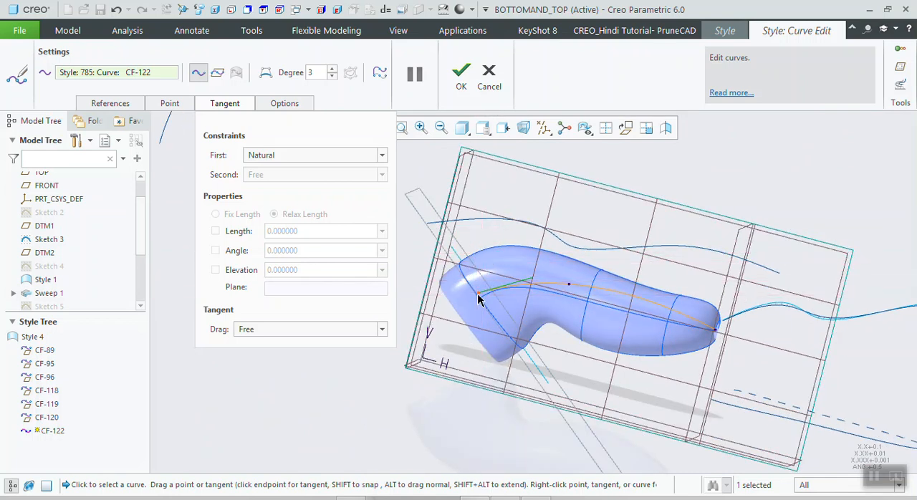
- Set the start tangent's constraint to Free, shift the start point slightly inward and swing the tangent to about 40 degrees
{"action": "left_click", "coordinate": [285, 155]}
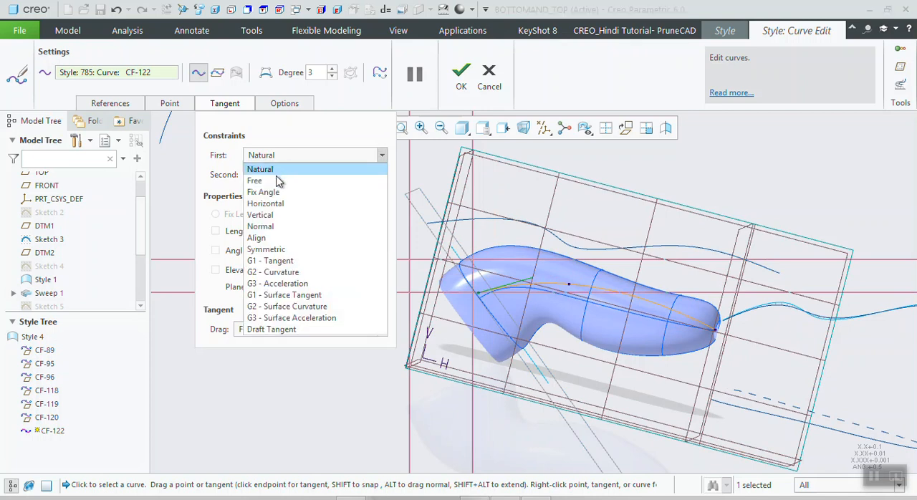
{"action": "left_click", "coordinate": [276, 181]}
{"action": "mouse_move", "coordinate": [480, 298]}
{"action": "left_mouse_down"}
{"action": "mouse_move", "coordinate": [477, 243]}
{"action": "mouse_move", "coordinate": [492, 240]}
{"action": "mouse_move", "coordinate": [470, 272]}
{"action": "mouse_move", "coordinate": [482, 290]}
{"action": "left_mouse_up"}
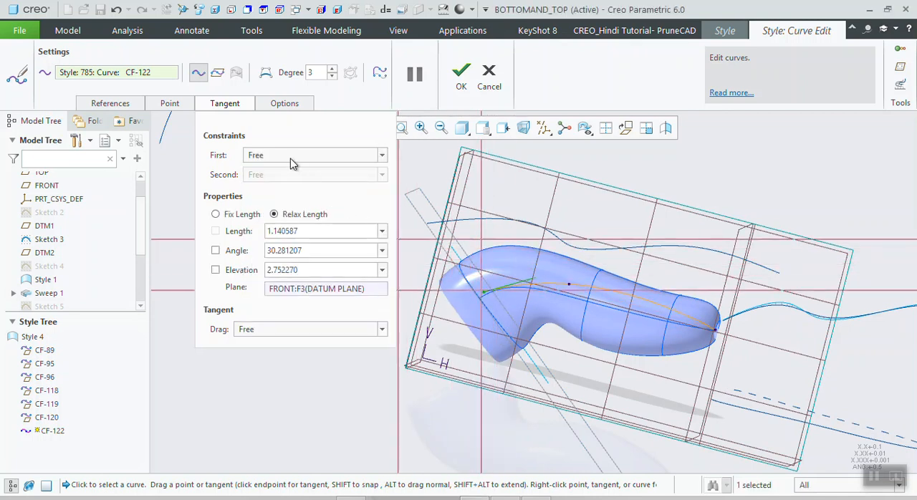
{"action": "left_click", "coordinate": [295, 156]}
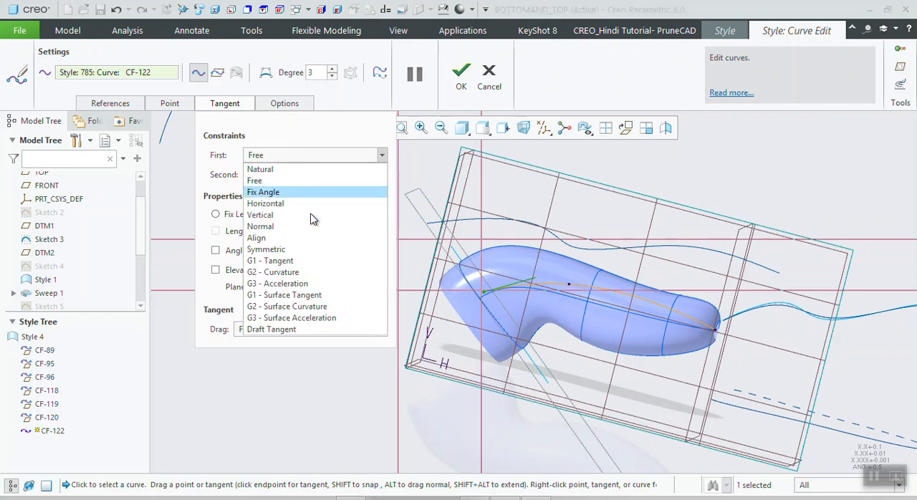
{"action": "left_click", "coordinate": [522, 277]}
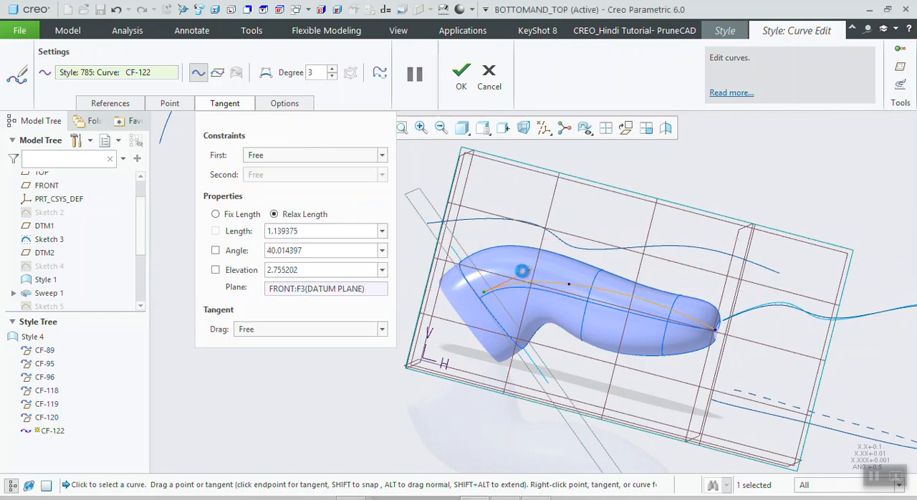
- Constrain the start tangent to Fix Angle and adjust its length to about 1.31
{"action": "left_click", "coordinate": [265, 157]}
{"action": "left_click", "coordinate": [269, 188]}
{"action": "left_click_drag", "start_coordinate": [505, 276], "coordinate": [595, 245]}
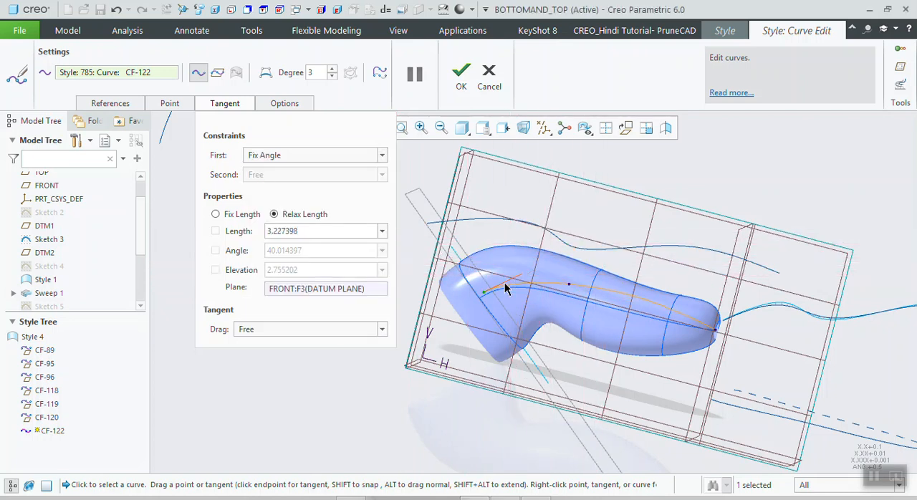
{"action": "left_click_drag", "start_coordinate": [478, 250], "coordinate": [485, 272]}
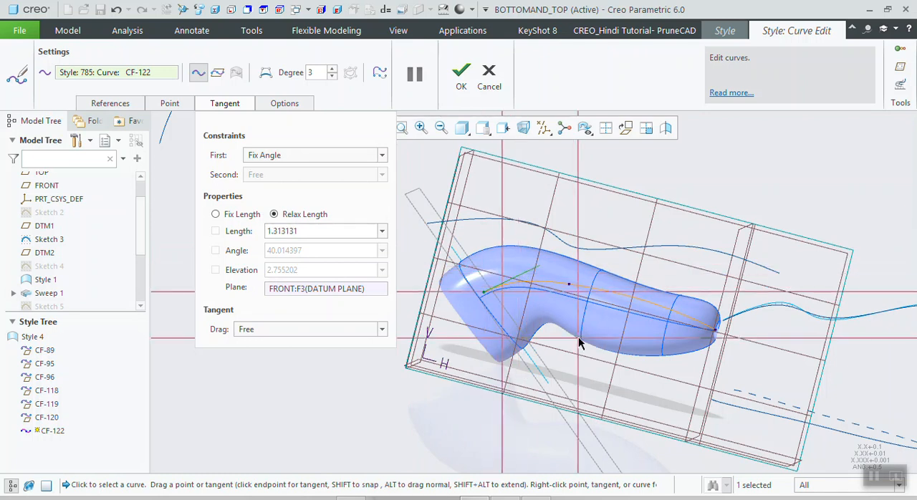
- Orient the view normal to the active plane and shorten the fixed-angle start tangent to about 1.28
{"action": "middle_click_drag", "start_coordinate": [580, 344], "coordinate": [516, 448]}
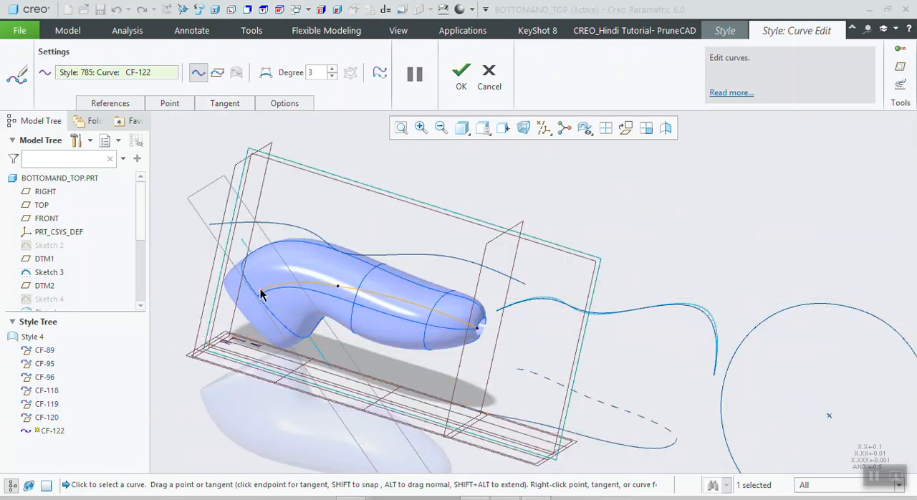
{"action": "left_click", "coordinate": [242, 103]}
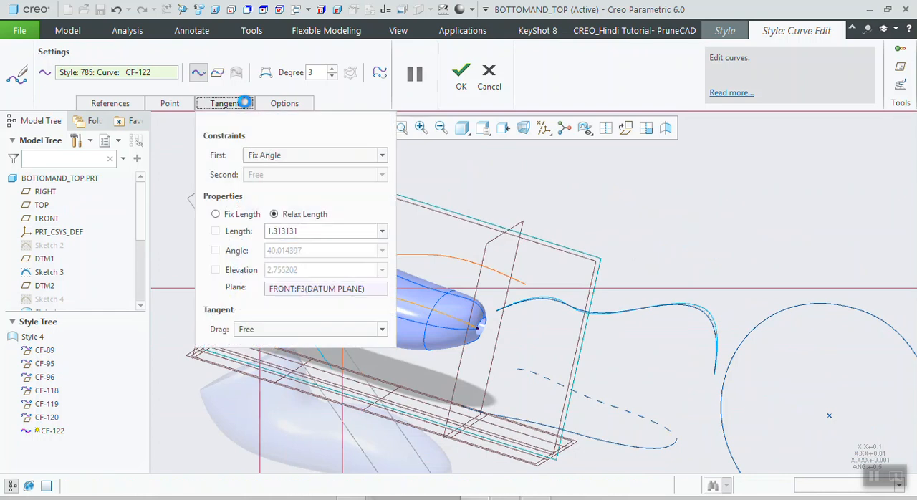
{"action": "left_click", "coordinate": [265, 154]}
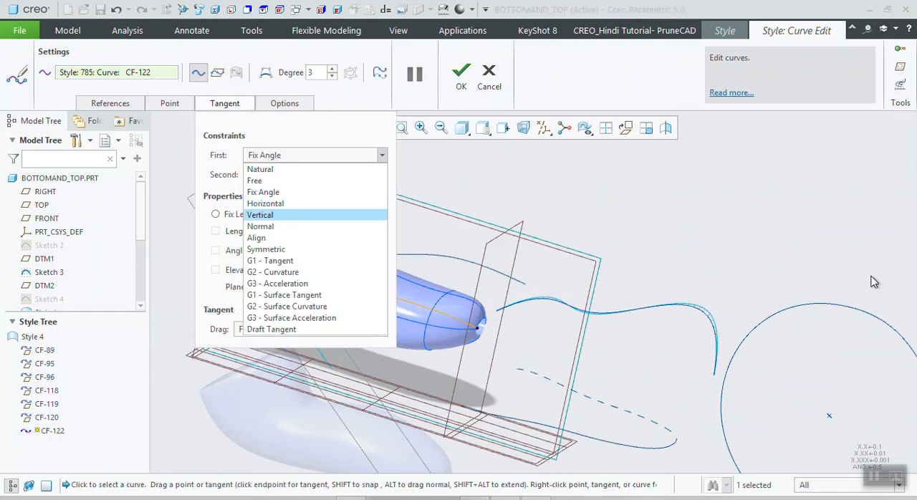
{"action": "left_click", "coordinate": [749, 231]}
{"action": "scroll", "coordinate": [748, 231], "scroll_direction": "up", "scroll_amount": 2}
{"action": "scroll", "coordinate": [625, 244], "scroll_direction": "up", "scroll_amount": 1}
{"action": "middle_click_drag", "start_coordinate": [623, 242], "coordinate": [645, 245]}
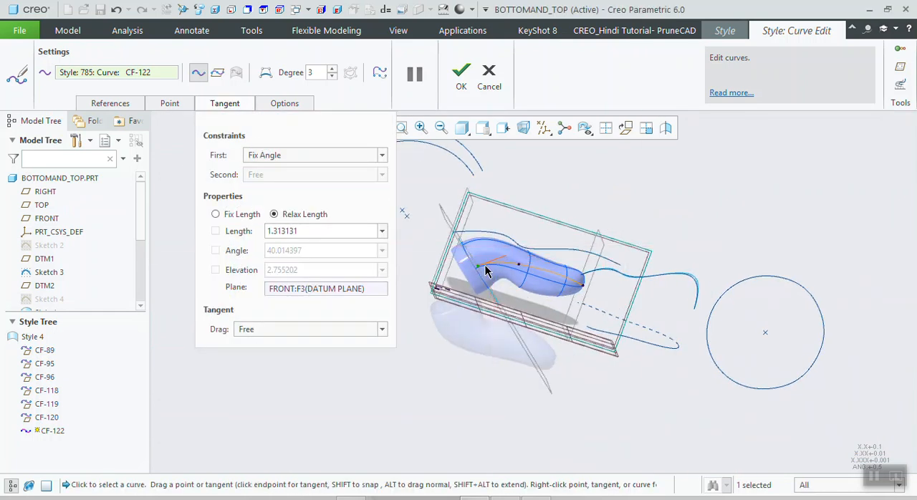
{"action": "left_click", "coordinate": [623, 129]}
{"action": "scroll", "coordinate": [465, 264], "scroll_direction": "down", "scroll_amount": 5}
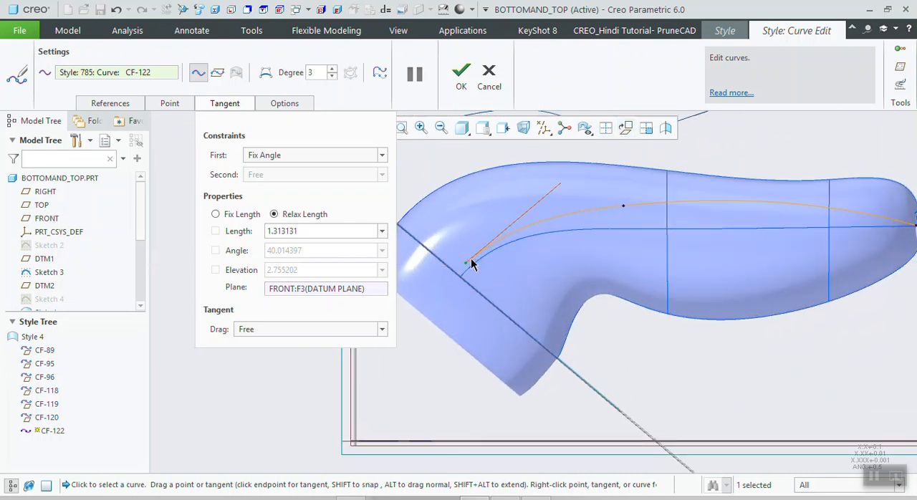
{"action": "left_click_drag", "start_coordinate": [560, 187], "coordinate": [563, 194]}
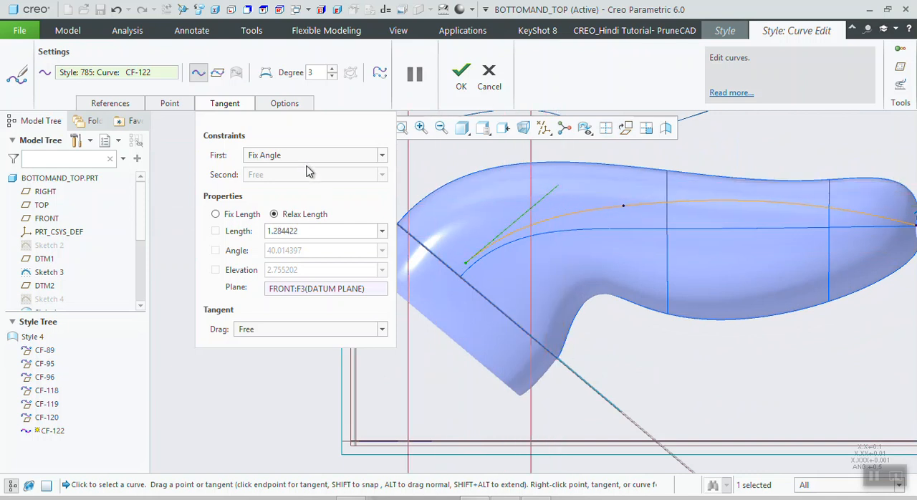
- Change the start tangent's constraint from Fix Angle to Free and swing the tangent steeper, to about 73 degrees
{"action": "left_click", "coordinate": [315, 155]}
{"action": "left_click", "coordinate": [272, 181]}
{"action": "left_click_drag", "start_coordinate": [552, 190], "coordinate": [467, 188]}
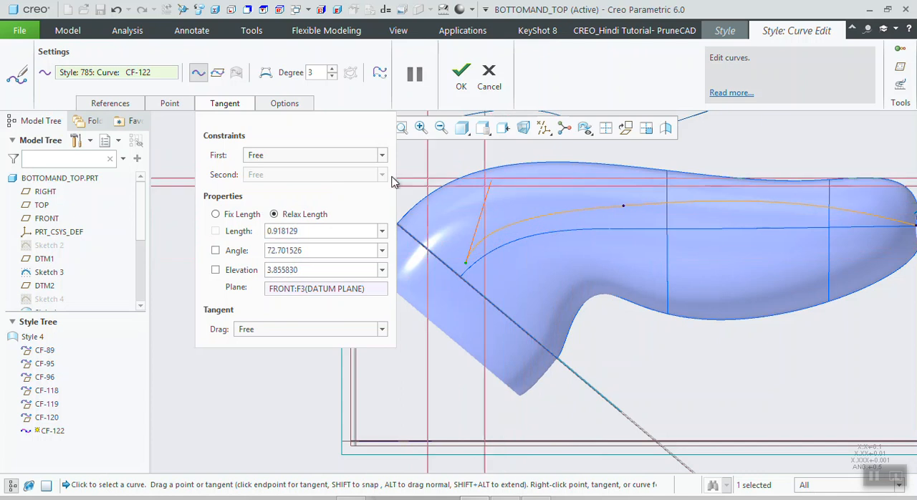
- Constrain the start tangent to Horizontal and lengthen it to about 1.58
{"action": "left_click", "coordinate": [293, 156]}
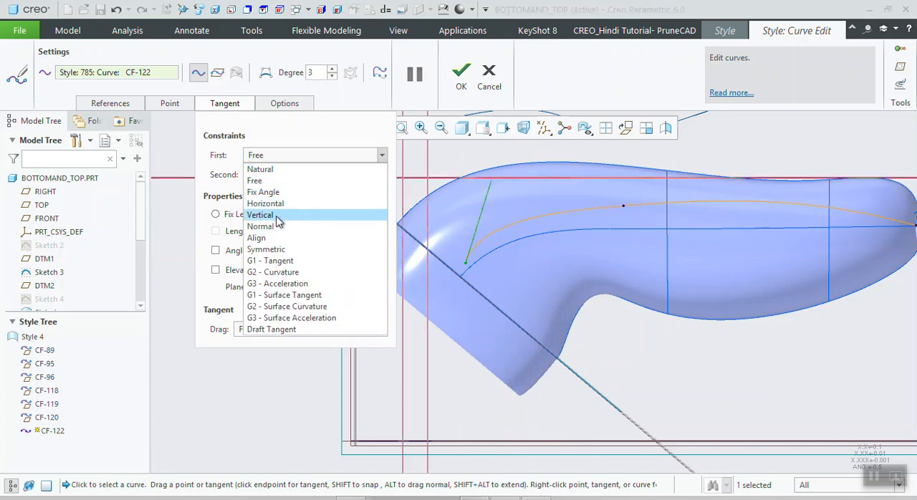
{"action": "left_click", "coordinate": [265, 204]}
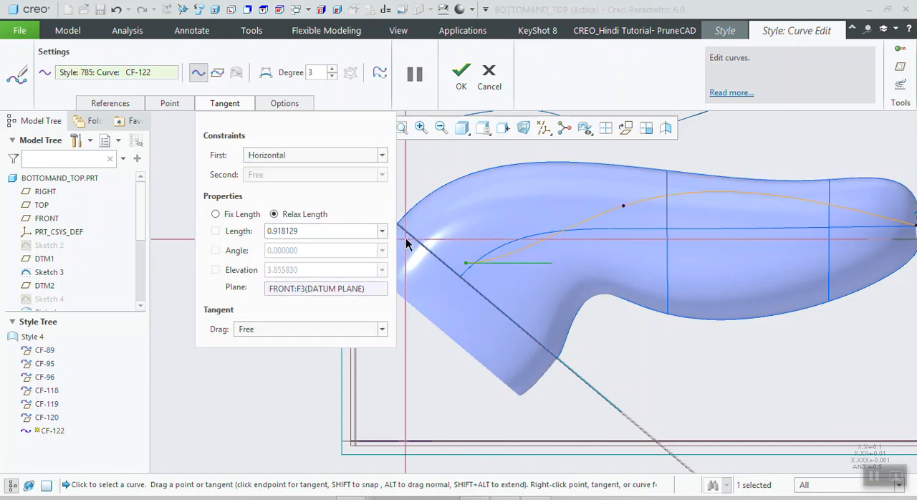
{"action": "left_click_drag", "start_coordinate": [506, 263], "coordinate": [614, 264]}
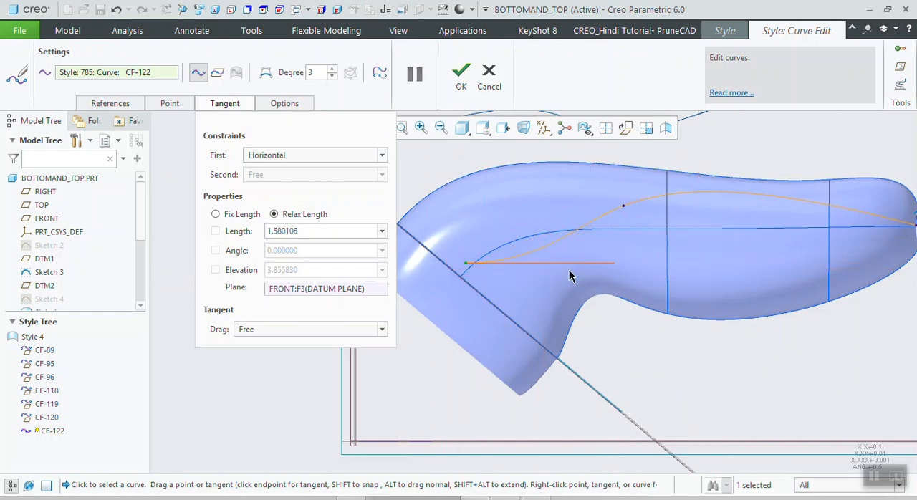
- Constrain the curve's start tangent to Vertical
{"action": "left_click", "coordinate": [252, 161]}
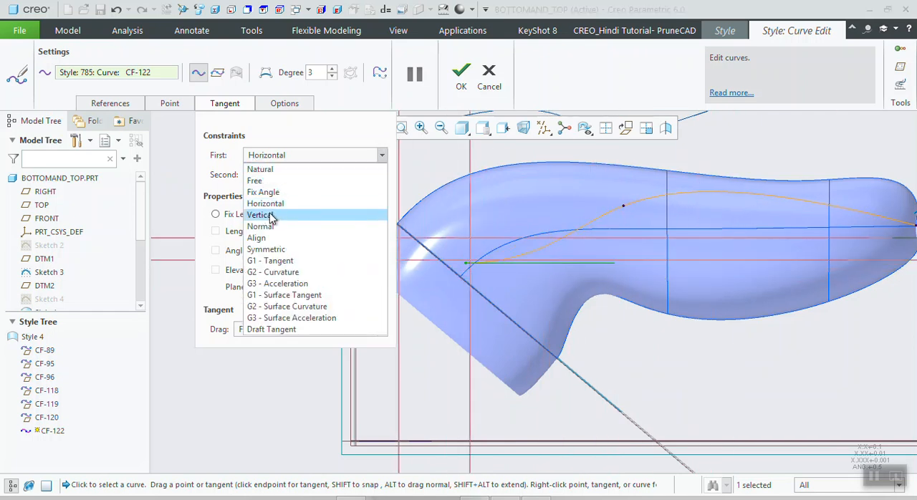
{"action": "left_click", "coordinate": [271, 213]}
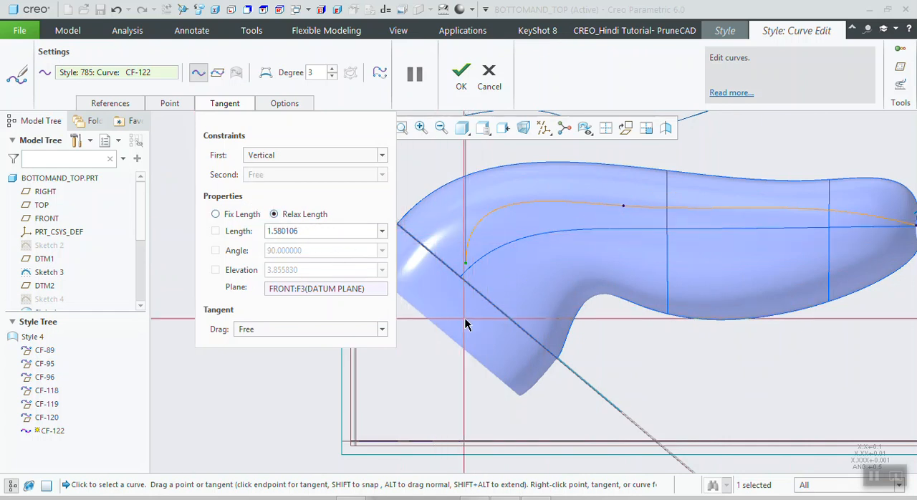
{"action": "scroll", "coordinate": [478, 327], "scroll_direction": "up", "scroll_amount": 2}
{"action": "scroll", "coordinate": [474, 318], "scroll_direction": "up", "scroll_amount": 2}
- Set the start tangent to Free, fix and lock its length at 1, and set its angle to 60 degrees
{"action": "left_click", "coordinate": [281, 157]}
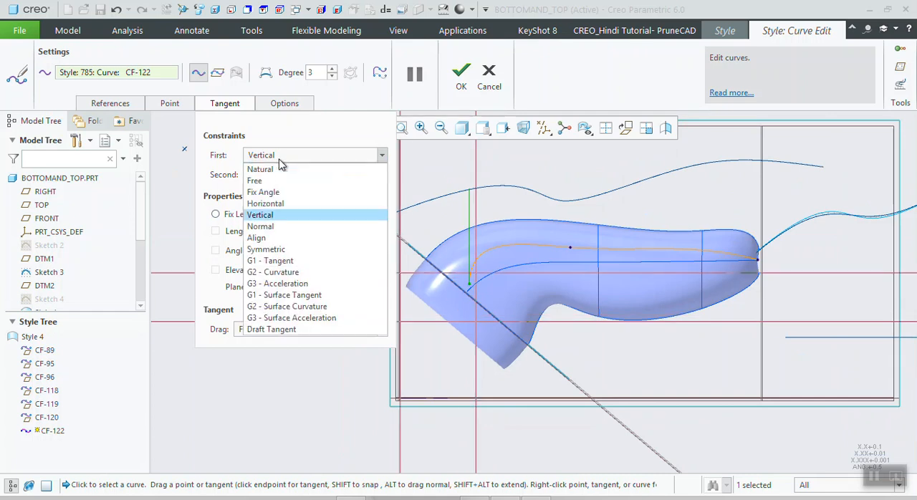
{"action": "left_click", "coordinate": [276, 181]}
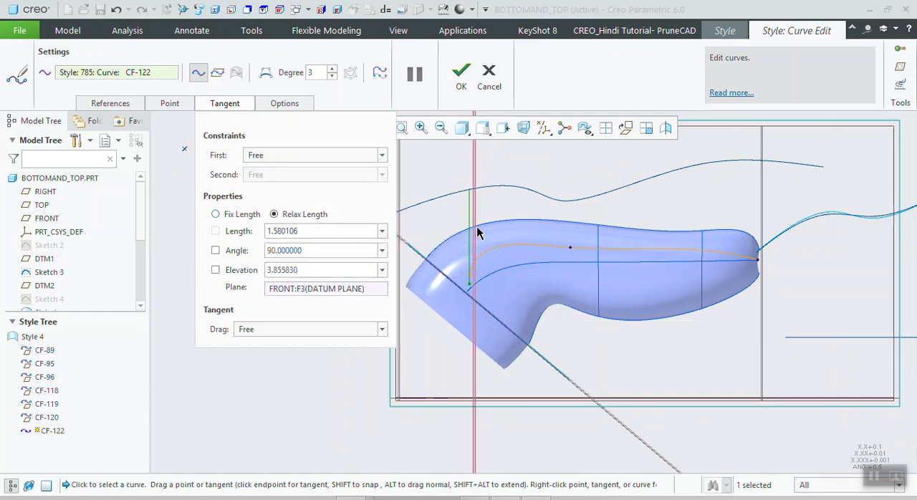
{"action": "left_click", "coordinate": [469, 191]}
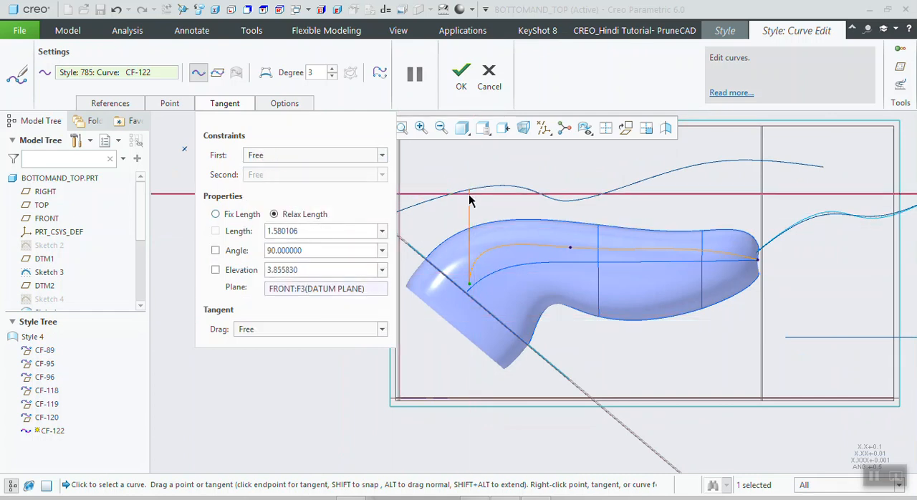
{"action": "left_click", "coordinate": [215, 214]}
{"action": "double_click", "coordinate": [288, 228]}
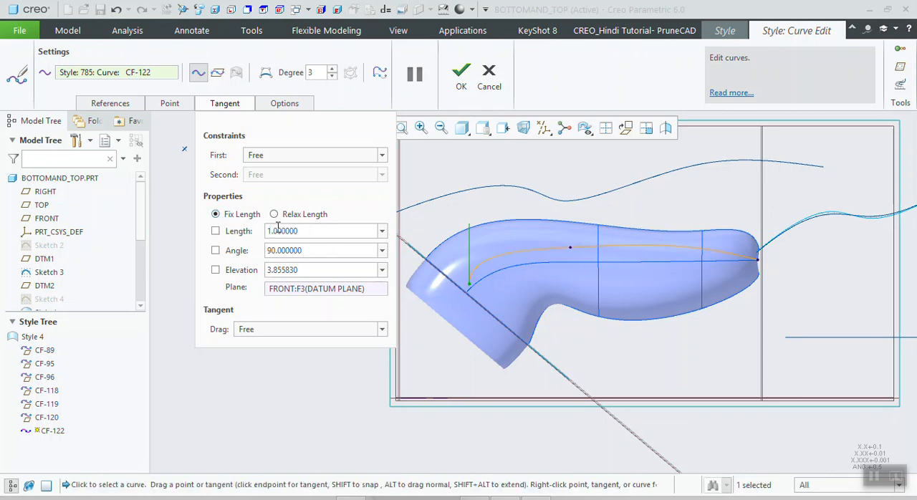
{"action": "left_click", "coordinate": [215, 231]}
{"action": "double_click", "coordinate": [303, 251]}
{"action": "type", "text": "60"}
{"action": "key", "text": "Return"}
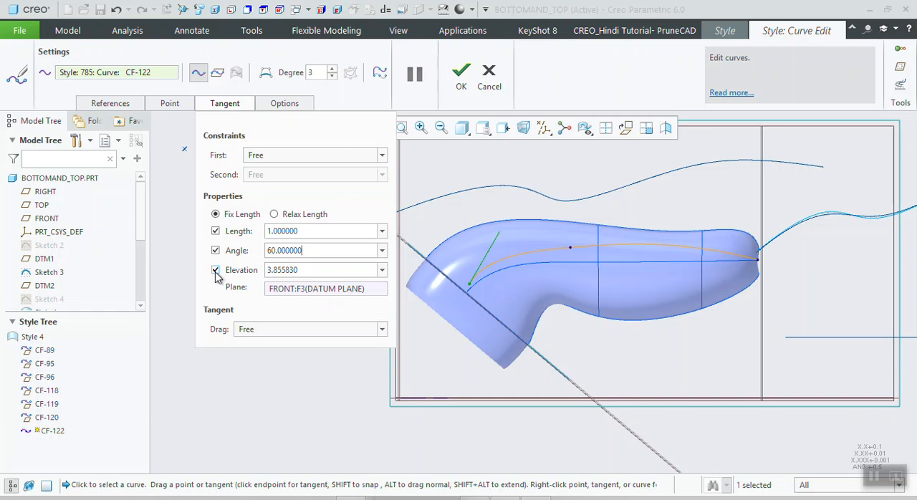
- With the tangent drag mode set to Free, nudge the curve's middle point slightly
{"action": "scroll", "coordinate": [478, 286], "scroll_direction": "up", "scroll_amount": 3}
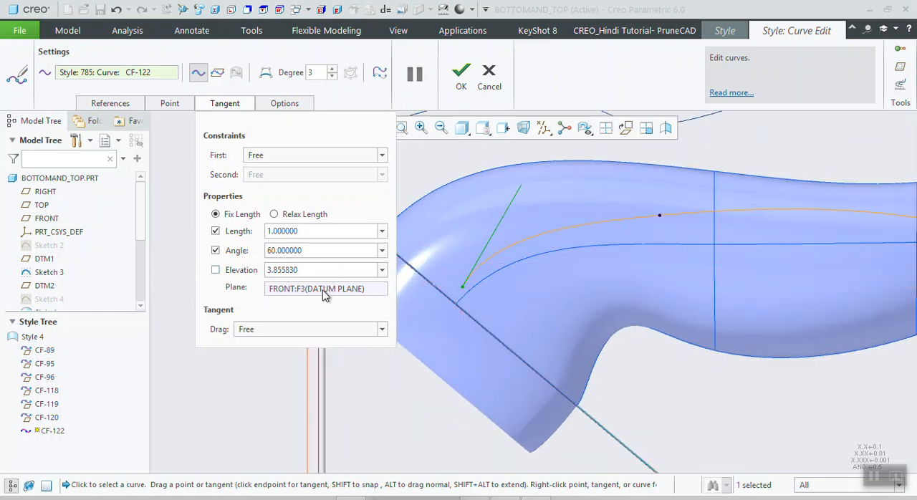
{"action": "scroll", "coordinate": [462, 329], "scroll_direction": "down", "scroll_amount": 2}
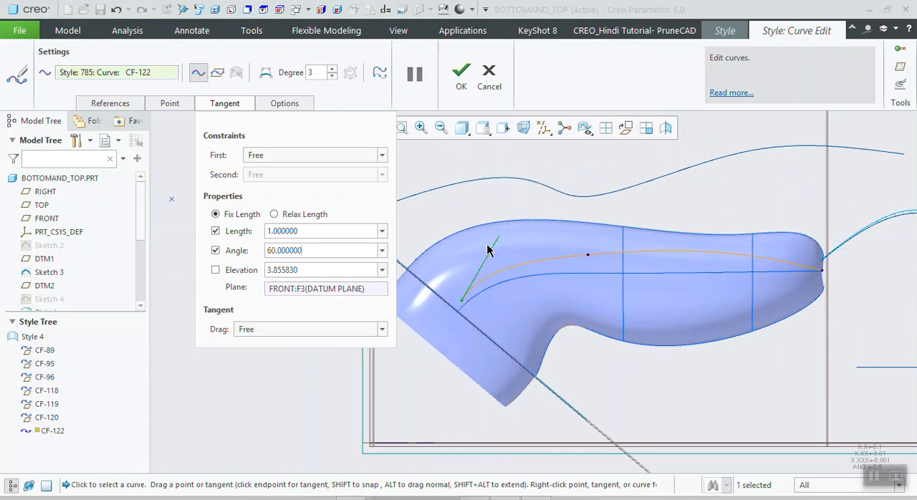
{"action": "left_click", "coordinate": [244, 331]}
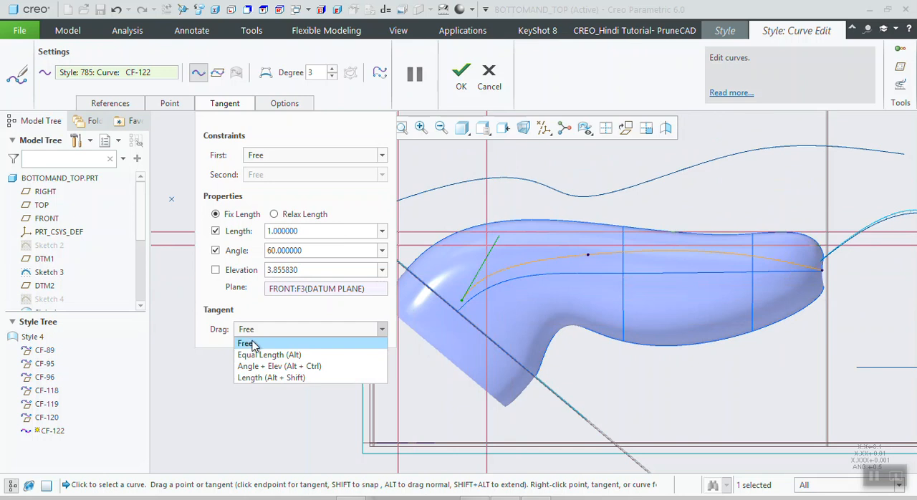
{"action": "left_click", "coordinate": [592, 261]}
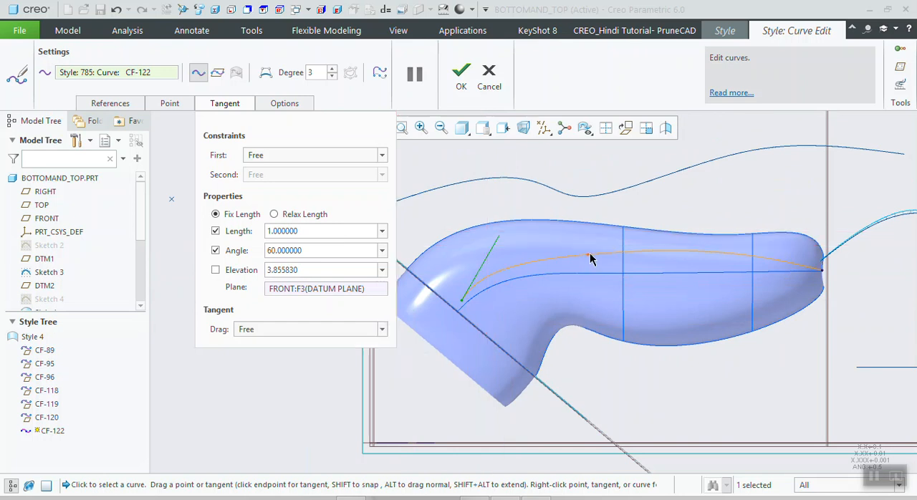
{"action": "mouse_move", "coordinate": [588, 259]}
{"action": "left_mouse_down"}
{"action": "mouse_move", "coordinate": [591, 243]}
{"action": "mouse_move", "coordinate": [595, 265]}
{"action": "mouse_move", "coordinate": [591, 245]}
{"action": "mouse_move", "coordinate": [592, 262]}
{"action": "mouse_move", "coordinate": [578, 261]}
{"action": "mouse_move", "coordinate": [605, 262]}
{"action": "mouse_move", "coordinate": [592, 258]}
{"action": "left_mouse_up"}
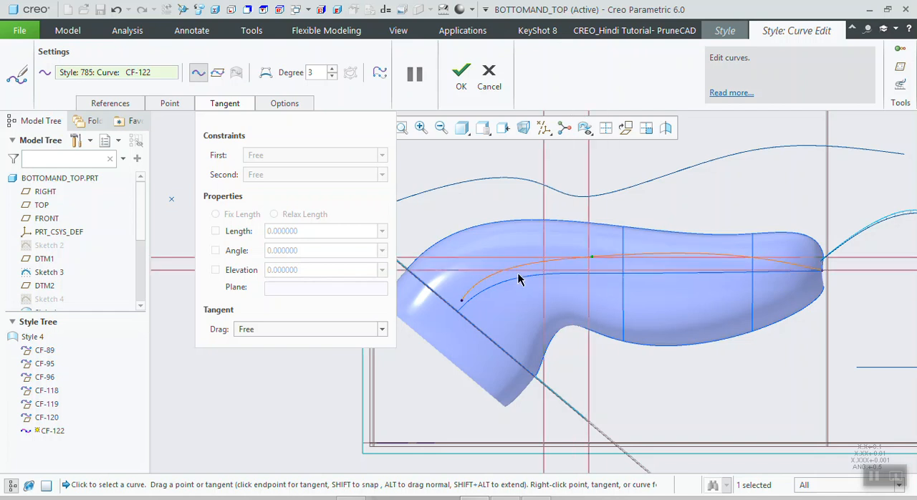
- Set the tangent drag mode to Angle + Elev and raise the curve's middle point toward the handle's upper edge
{"action": "left_click", "coordinate": [270, 330]}
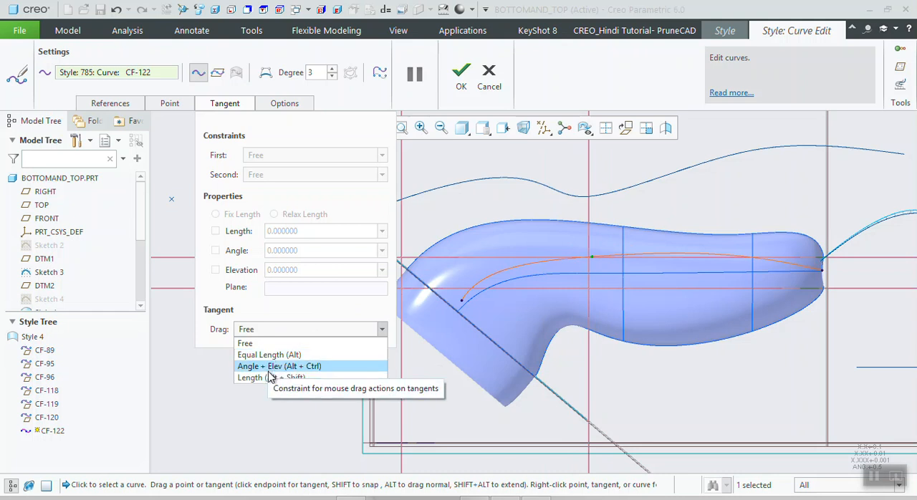
{"action": "left_click", "coordinate": [271, 366]}
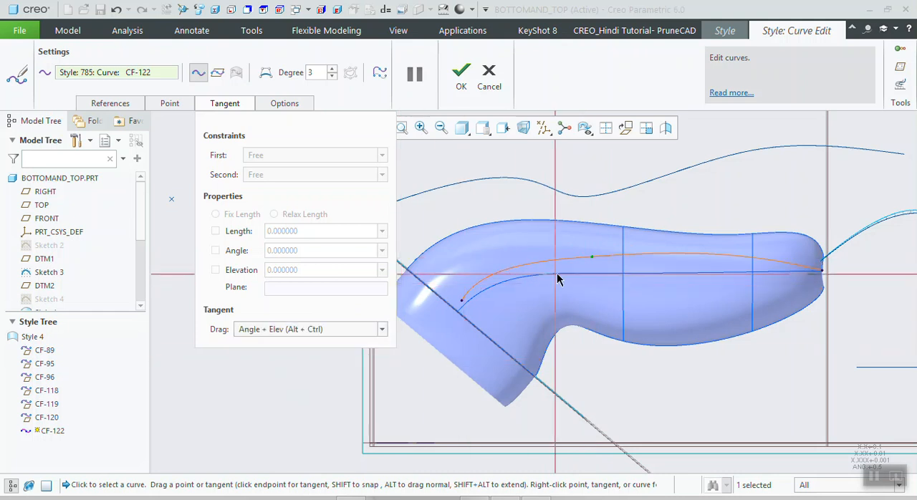
{"action": "left_click_drag", "start_coordinate": [592, 258], "coordinate": [590, 242]}
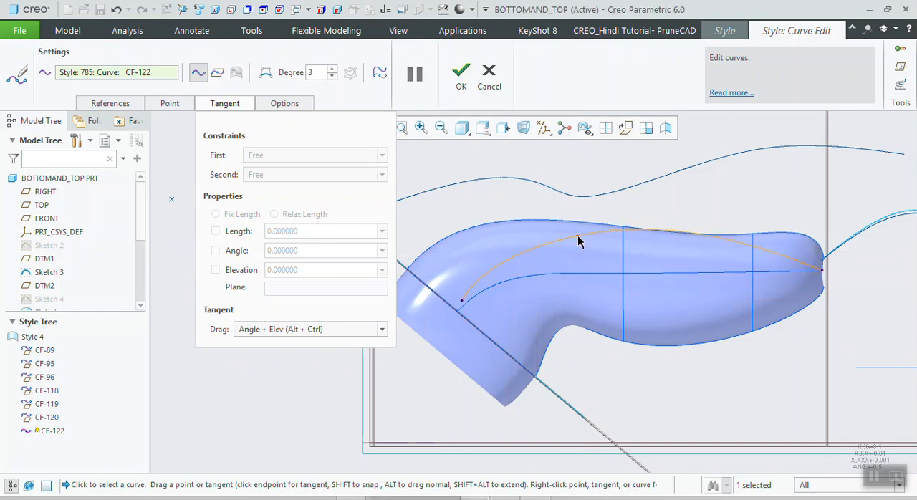
{"action": "left_click", "coordinate": [601, 237]}
- Return the tangent drag mode to Free and lower the curve's middle point toward the blue center curve
{"action": "left_click", "coordinate": [284, 332]}
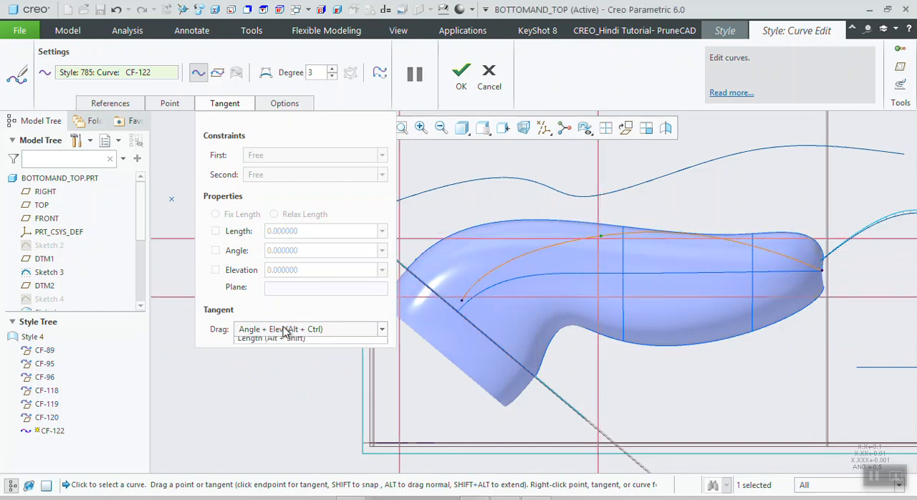
{"action": "left_click", "coordinate": [242, 340]}
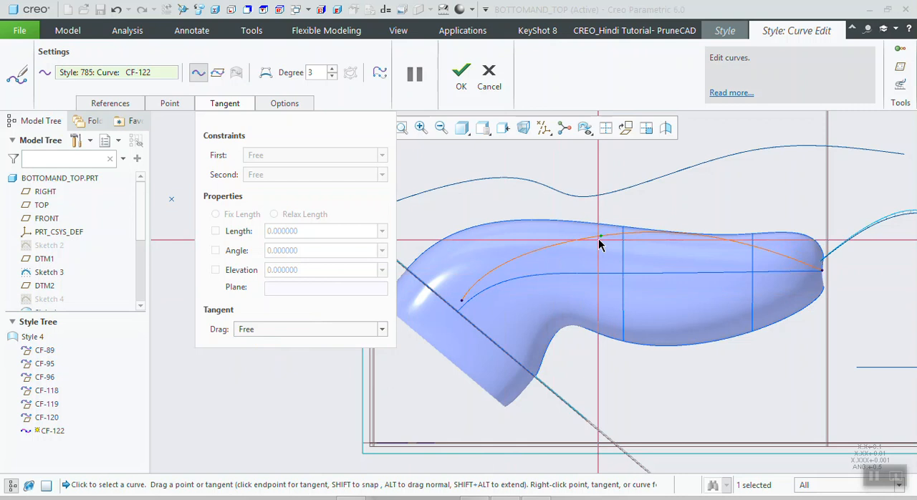
{"action": "left_click_drag", "start_coordinate": [599, 237], "coordinate": [641, 260]}
{"action": "left_click", "coordinate": [600, 237]}
- Review the tangent drag modes for the middle and start points, and the start point's coordinate and movement settings
{"action": "left_click", "coordinate": [356, 330]}
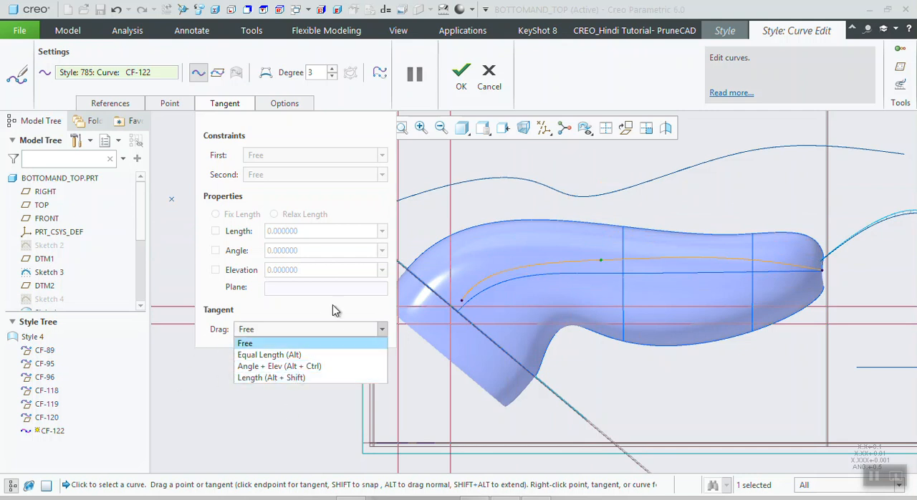
{"action": "left_click", "coordinate": [185, 371]}
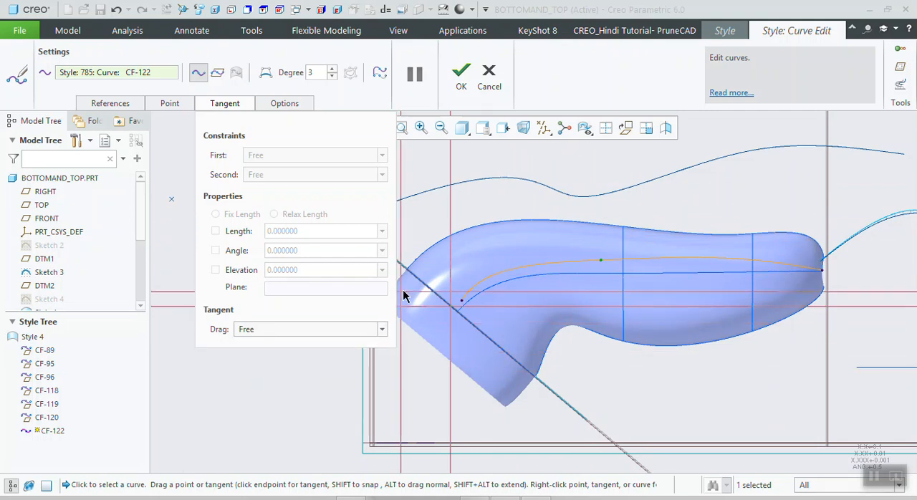
{"action": "left_click", "coordinate": [460, 302]}
{"action": "left_click", "coordinate": [246, 330]}
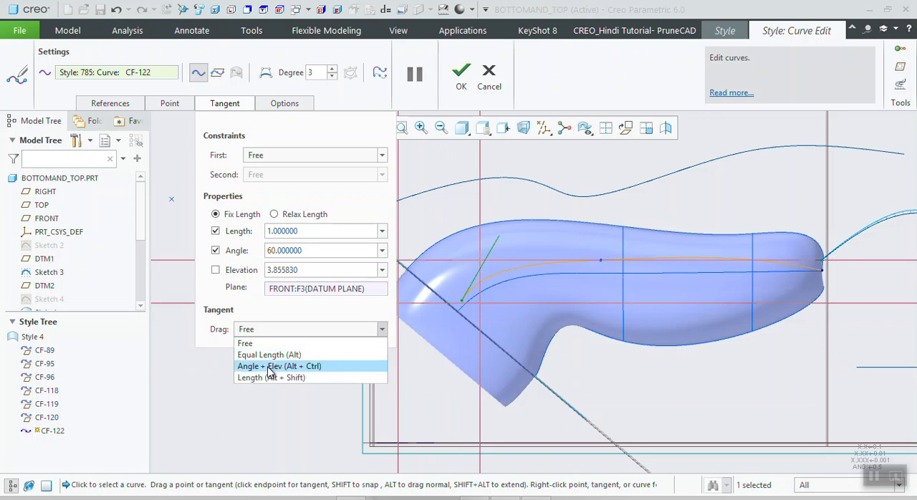
{"action": "left_click", "coordinate": [236, 403]}
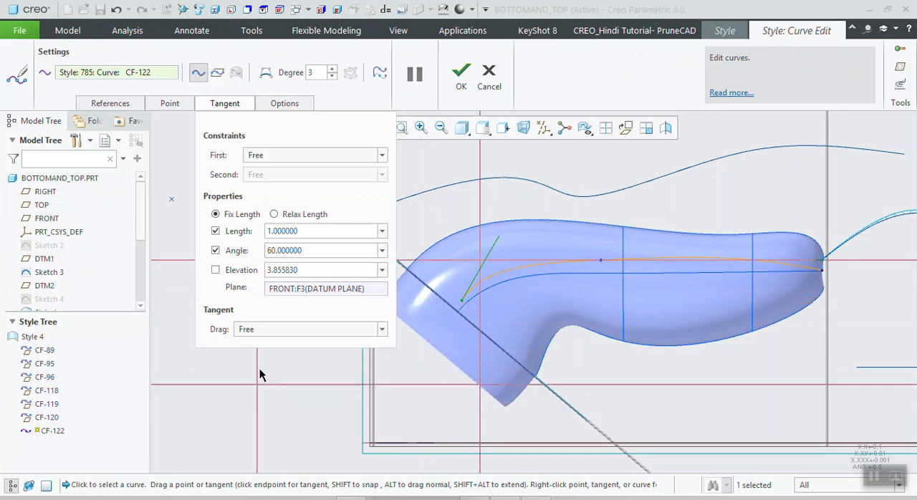
{"action": "left_click", "coordinate": [225, 104]}
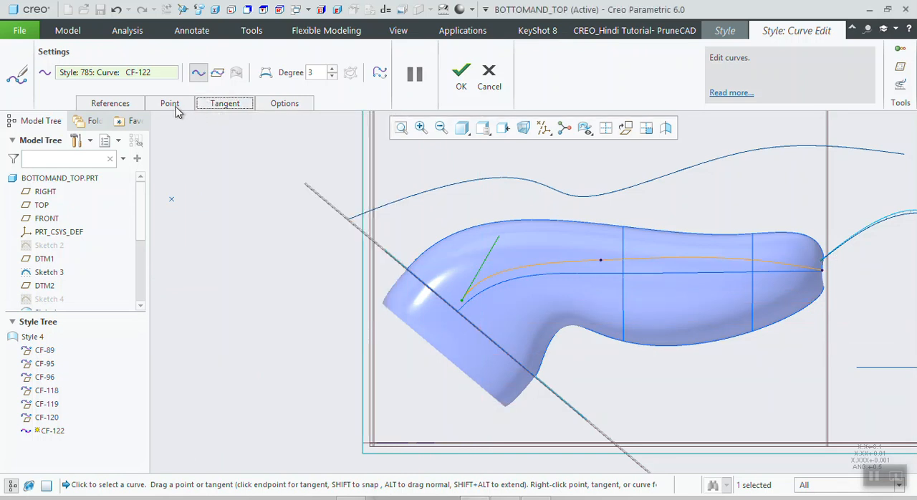
{"action": "left_click", "coordinate": [177, 108]}
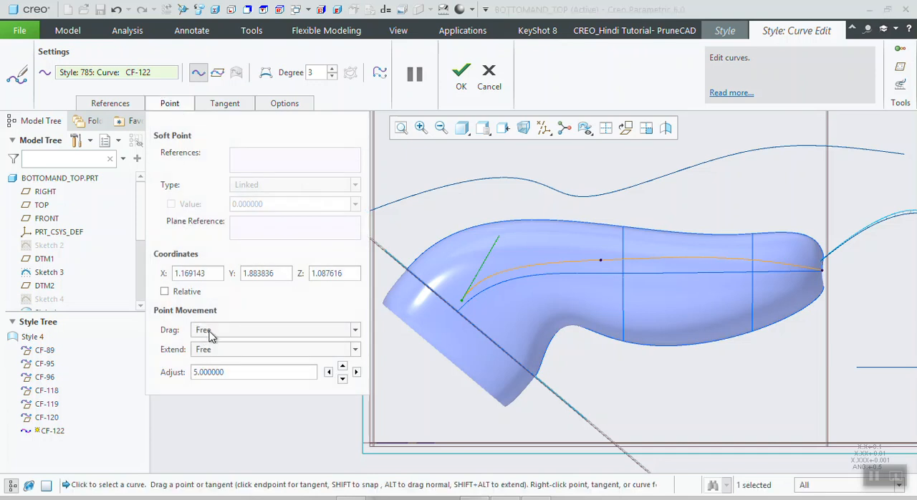
{"action": "left_click", "coordinate": [171, 103]}
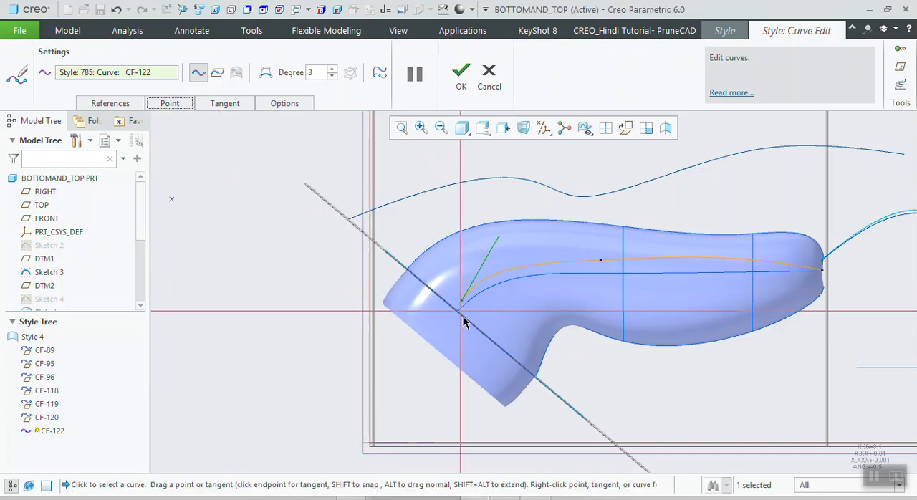
- Tilt the start tangent to a shallower angle and lower the curve's middle point close to the blue center curve near the cross-section
{"action": "scroll", "coordinate": [501, 287], "scroll_direction": "down", "scroll_amount": 3}
{"action": "scroll", "coordinate": [548, 282], "scroll_direction": "up", "scroll_amount": 6}
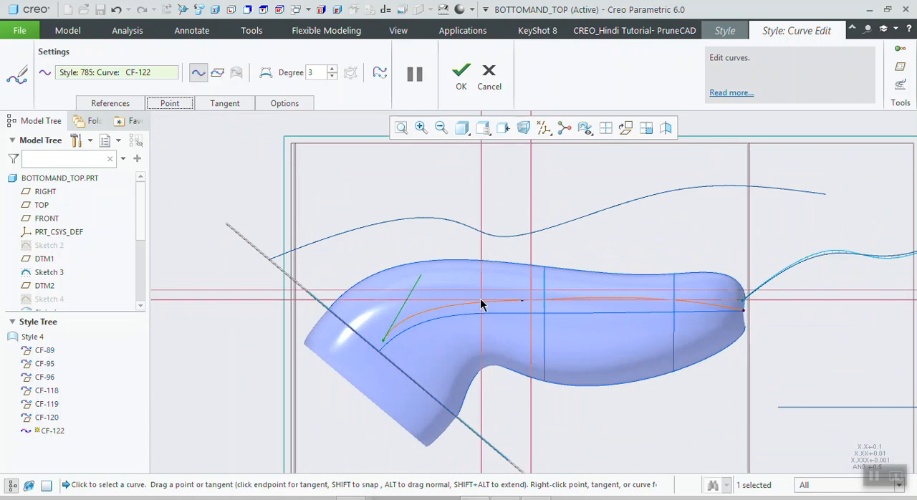
{"action": "mouse_move", "coordinate": [423, 278]}
{"action": "left_mouse_down"}
{"action": "mouse_move", "coordinate": [425, 286]}
{"action": "mouse_move", "coordinate": [438, 280]}
{"action": "left_mouse_up"}
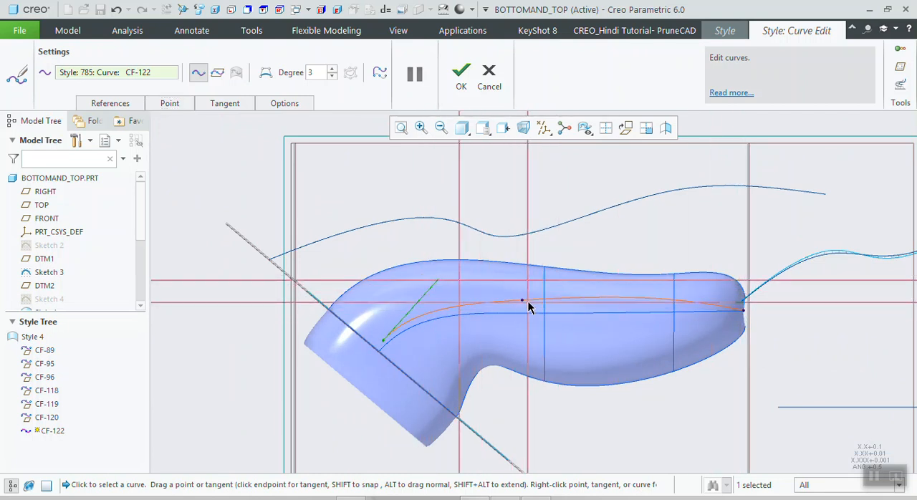
{"action": "left_click_drag", "start_coordinate": [523, 301], "coordinate": [543, 311]}
{"action": "scroll", "coordinate": [533, 311], "scroll_direction": "down", "scroll_amount": 2}
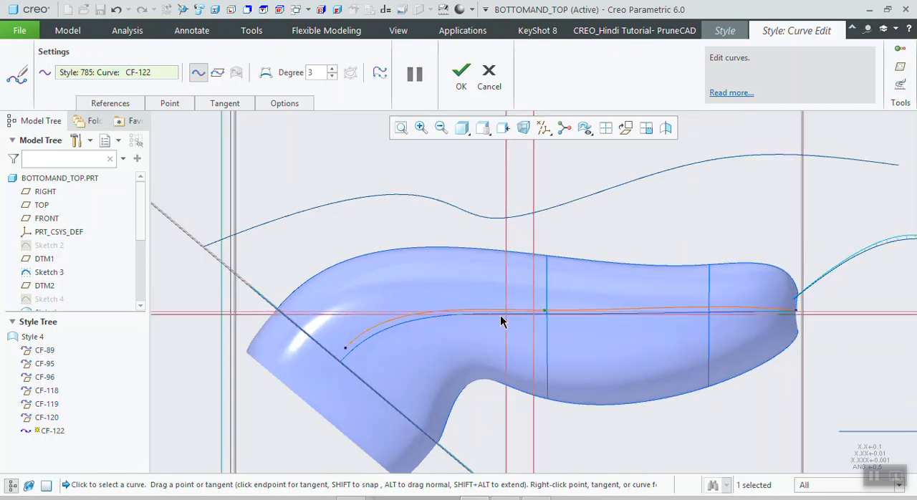
- Snap the curve's start point onto the section curve at the bend of the handle
{"action": "left_click", "coordinate": [345, 349]}
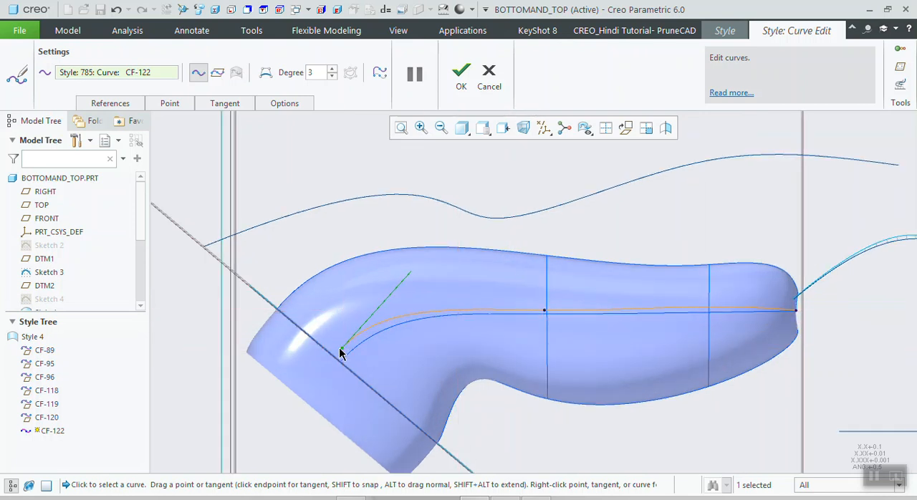
{"action": "middle_click_drag", "start_coordinate": [366, 347], "coordinate": [344, 352]}
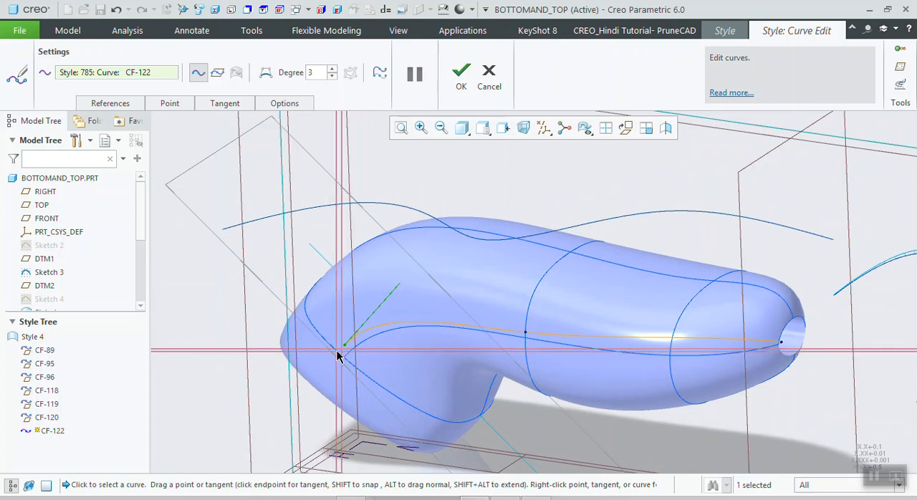
{"action": "scroll", "coordinate": [339, 356], "scroll_direction": "down", "scroll_amount": 3}
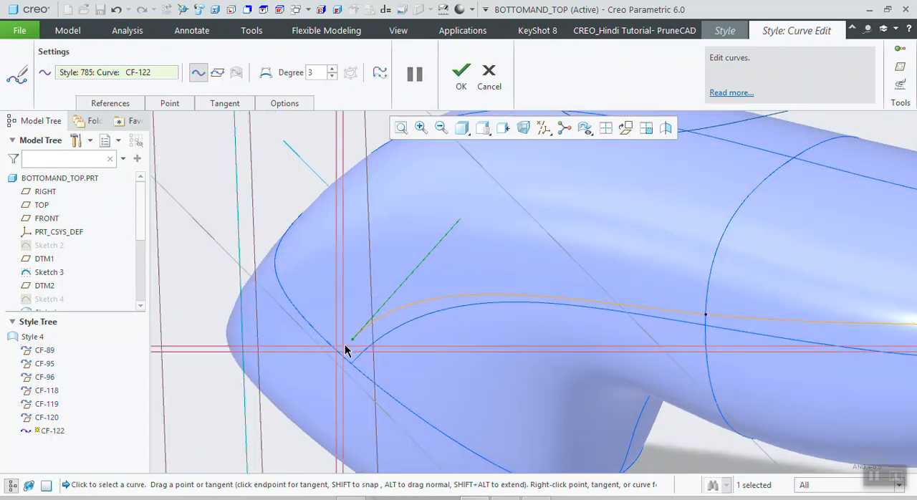
{"action": "left_click_drag", "start_coordinate": [351, 341], "coordinate": [340, 356]}
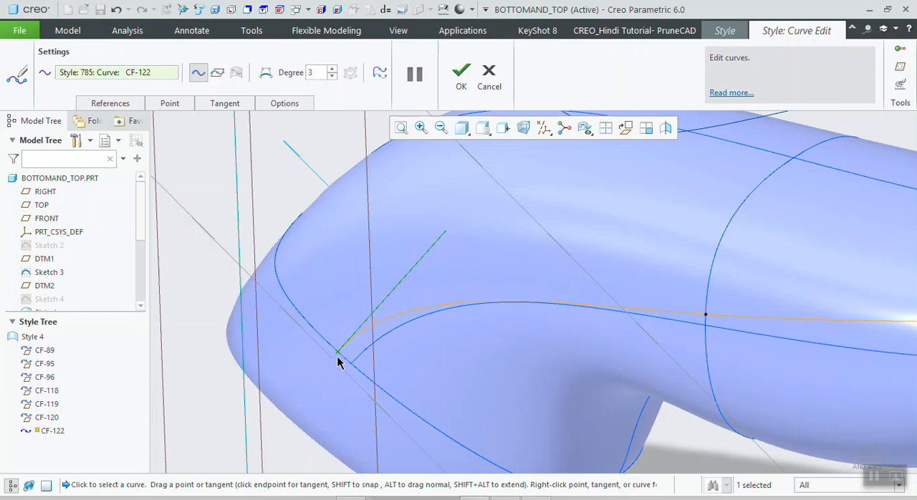
{"action": "scroll", "coordinate": [340, 356], "scroll_direction": "up", "scroll_amount": 4}
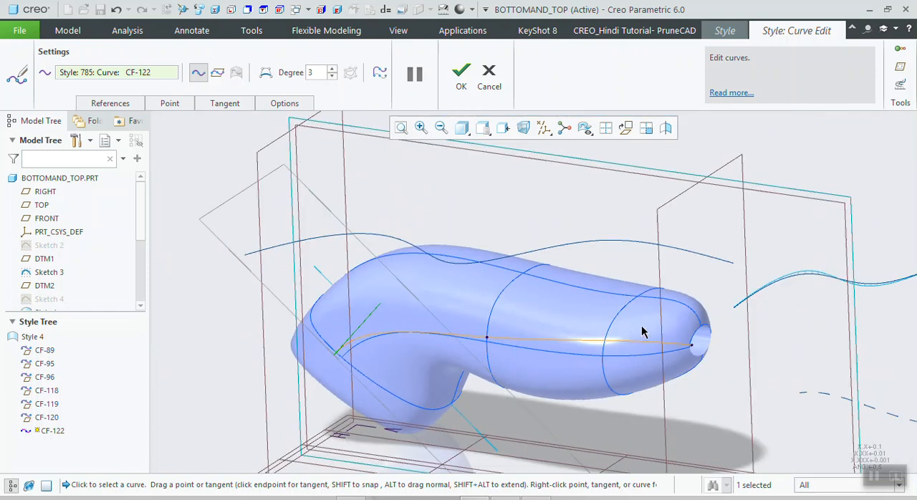
- Snap the curve's end point onto the edge of the handle's round end opening
{"action": "scroll", "coordinate": [706, 354], "scroll_direction": "down", "scroll_amount": 6}
{"action": "left_click_drag", "start_coordinate": [700, 375], "coordinate": [686, 347], "text": "shift"}
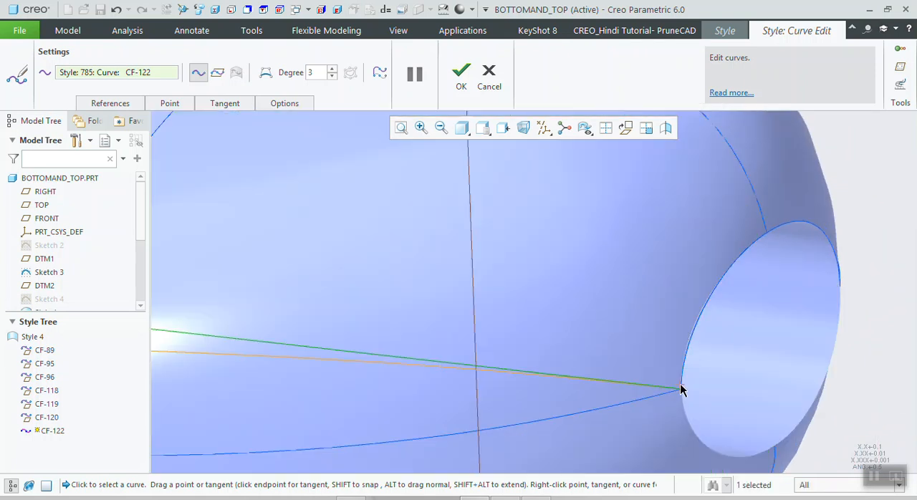
{"action": "scroll", "coordinate": [689, 394], "scroll_direction": "up", "scroll_amount": 7}
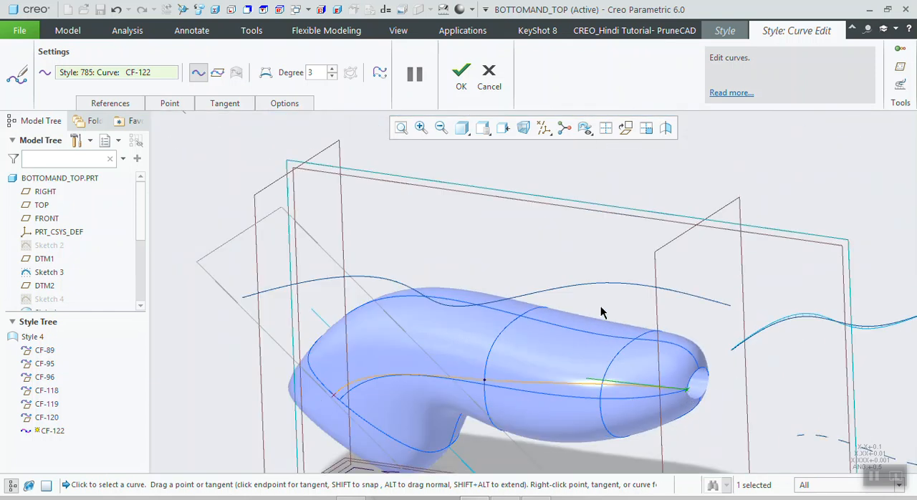
- Show all four views, frame the handle in the top and front views, and swing the end tangent outward in the top view
{"action": "left_click", "coordinate": [605, 128]}
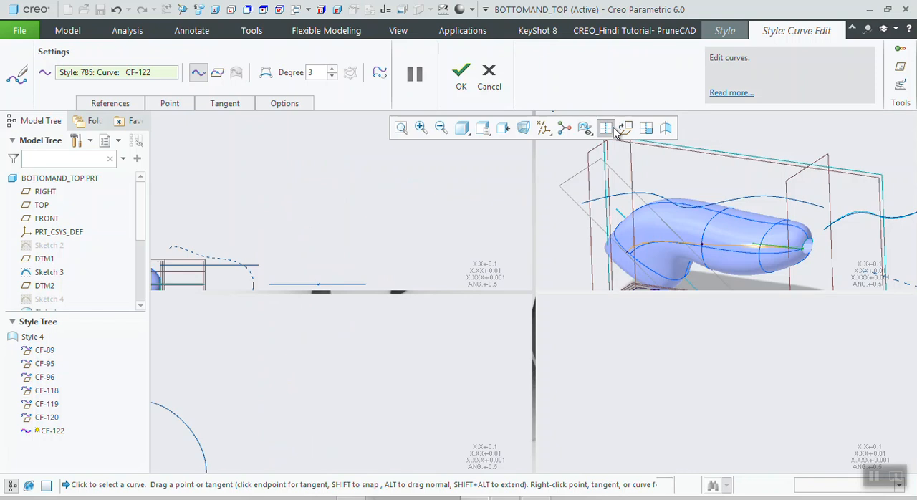
{"action": "scroll", "coordinate": [416, 351], "scroll_direction": "up", "scroll_amount": 3}
{"action": "scroll", "coordinate": [286, 387], "scroll_direction": "down", "scroll_amount": 5}
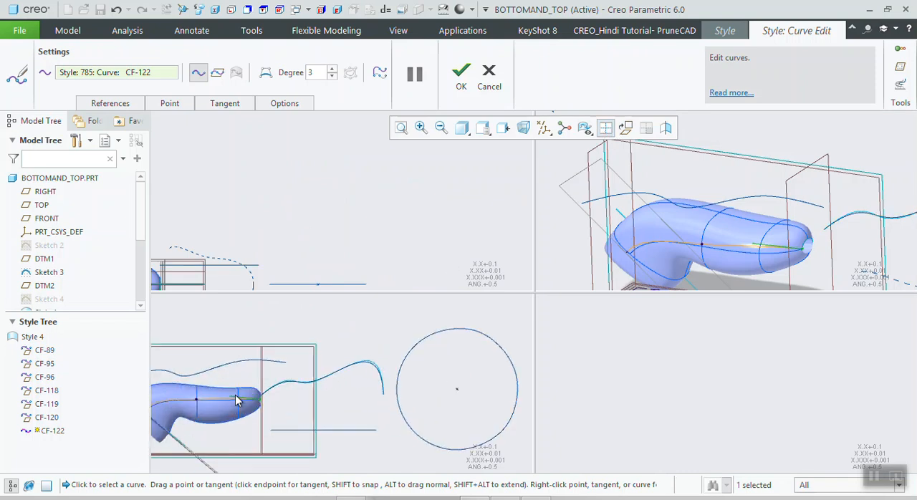
{"action": "scroll", "coordinate": [399, 386], "scroll_direction": "up", "scroll_amount": 2}
{"action": "scroll", "coordinate": [384, 205], "scroll_direction": "up", "scroll_amount": 2}
{"action": "scroll", "coordinate": [237, 262], "scroll_direction": "down", "scroll_amount": 5}
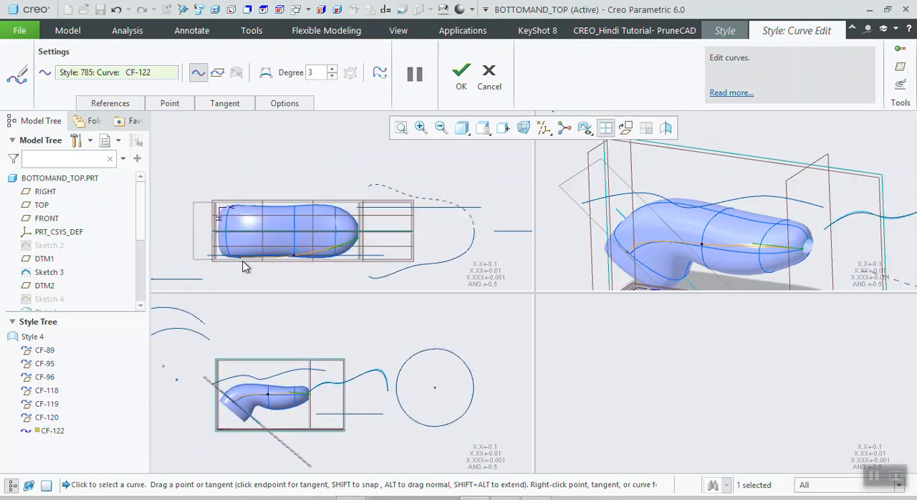
{"action": "left_click_drag", "start_coordinate": [369, 244], "coordinate": [395, 293]}
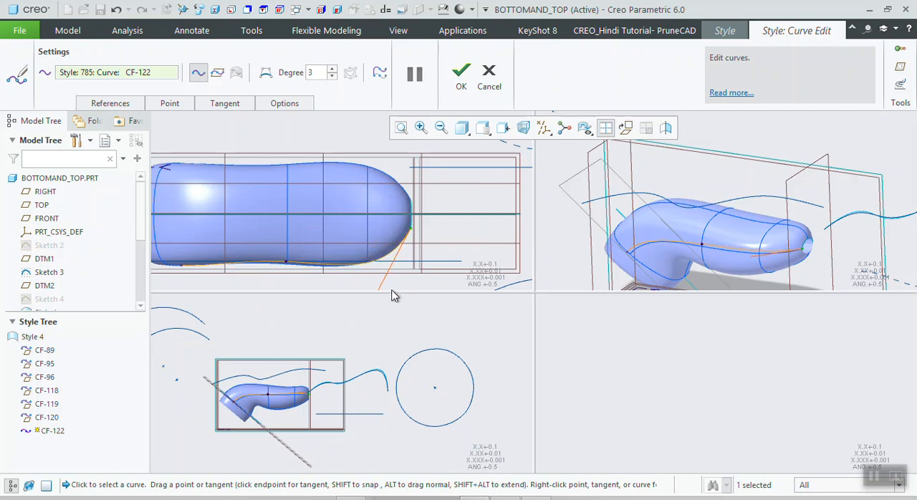
- Reselect the free curve CF-122, shift its middle point slightly toward the start in the top view, and fine-tune its end tangent
{"action": "left_click", "coordinate": [286, 263]}
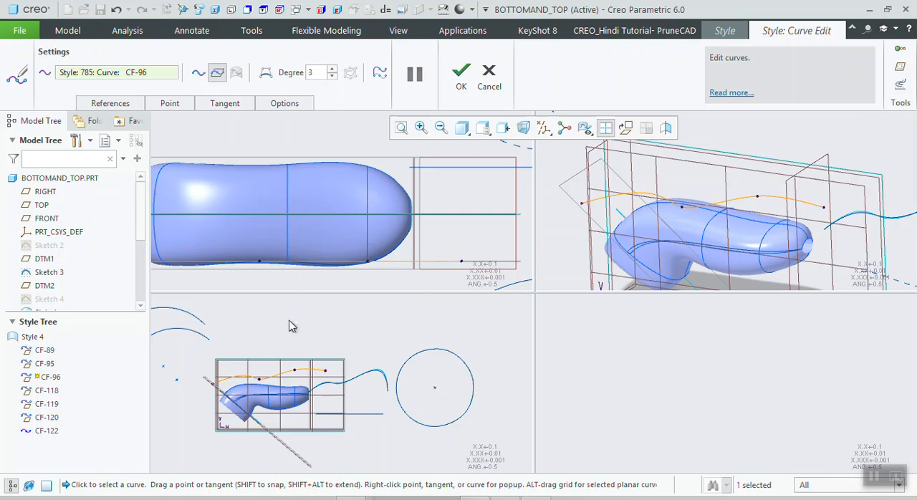
{"action": "left_click", "coordinate": [269, 398]}
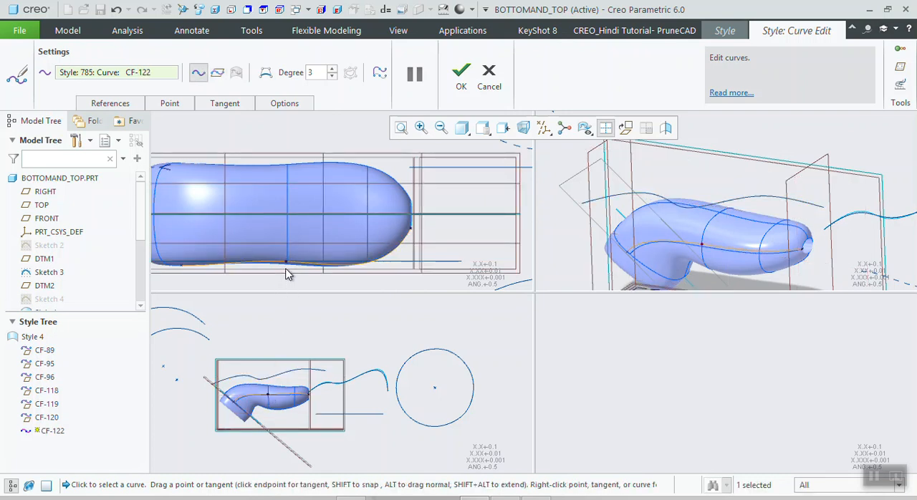
{"action": "left_click_drag", "start_coordinate": [284, 263], "coordinate": [273, 262]}
{"action": "left_click", "coordinate": [410, 229]}
{"action": "mouse_move", "coordinate": [387, 272]}
{"action": "left_mouse_down"}
{"action": "mouse_move", "coordinate": [391, 261]}
{"action": "mouse_move", "coordinate": [399, 267]}
{"action": "left_mouse_up"}
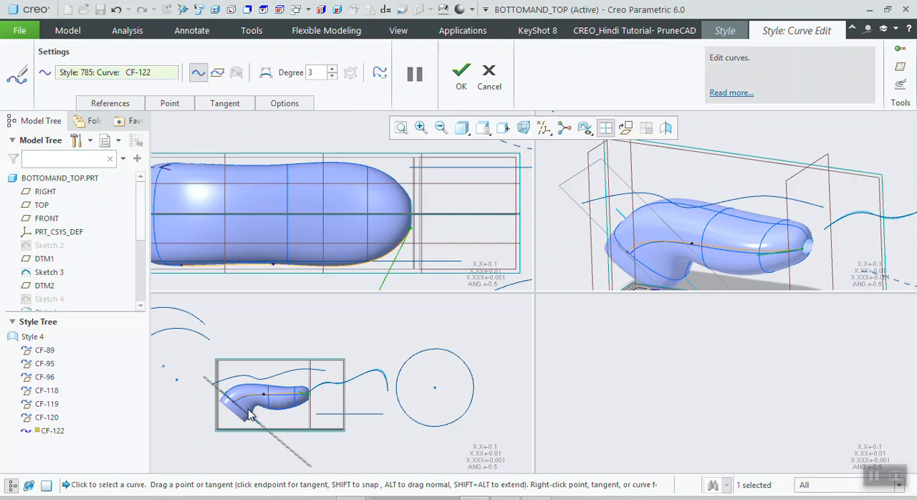
{"action": "scroll", "coordinate": [255, 405], "scroll_direction": "down", "scroll_amount": 5}
{"action": "scroll", "coordinate": [209, 404], "scroll_direction": "down", "scroll_amount": 3}
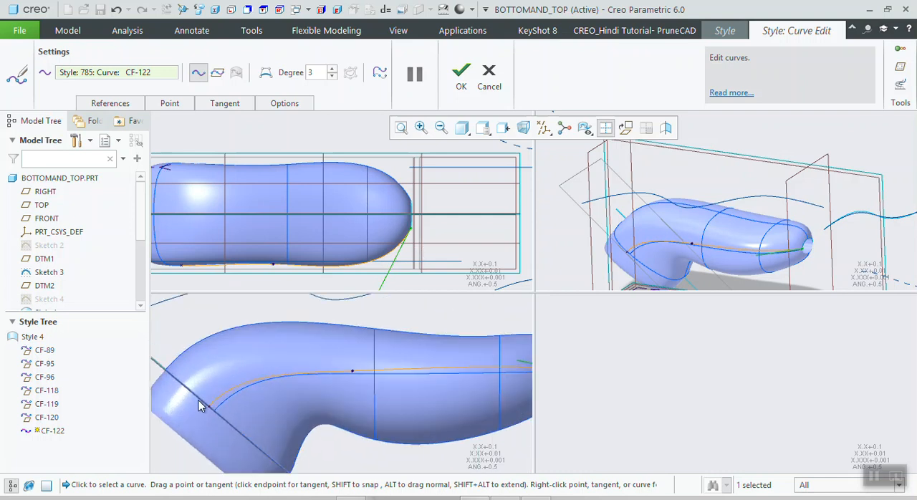
- Show the tangents at the start and end points of curve CF-122
{"action": "left_click", "coordinate": [209, 408]}
{"action": "scroll", "coordinate": [264, 406], "scroll_direction": "up", "scroll_amount": 3}
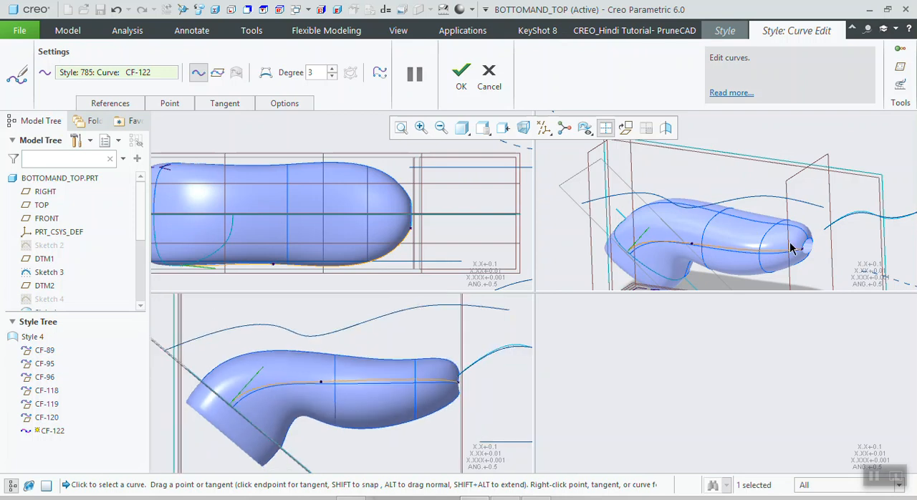
{"action": "scroll", "coordinate": [791, 248], "scroll_direction": "down", "scroll_amount": 4}
{"action": "left_click", "coordinate": [803, 247]}
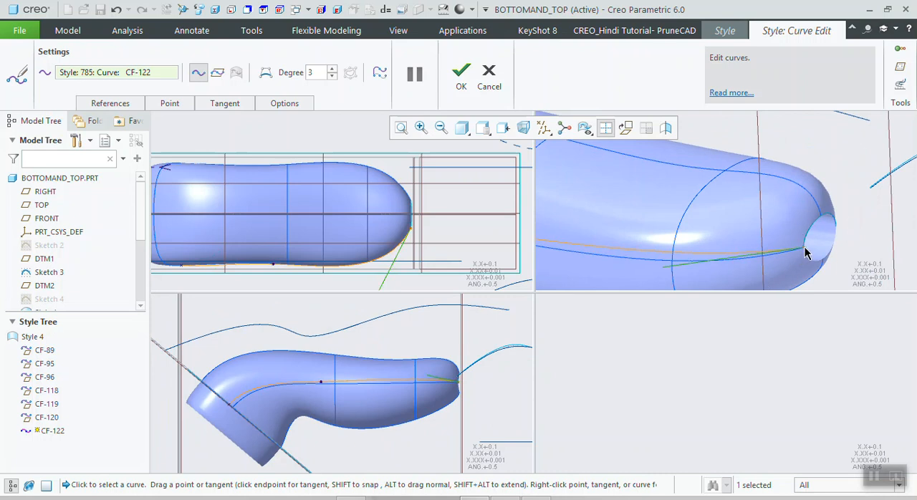
- Try to unlink CF-122's end point from the edge of the round opening, and accept the curve edit
{"action": "right_click", "coordinate": [804, 252]}
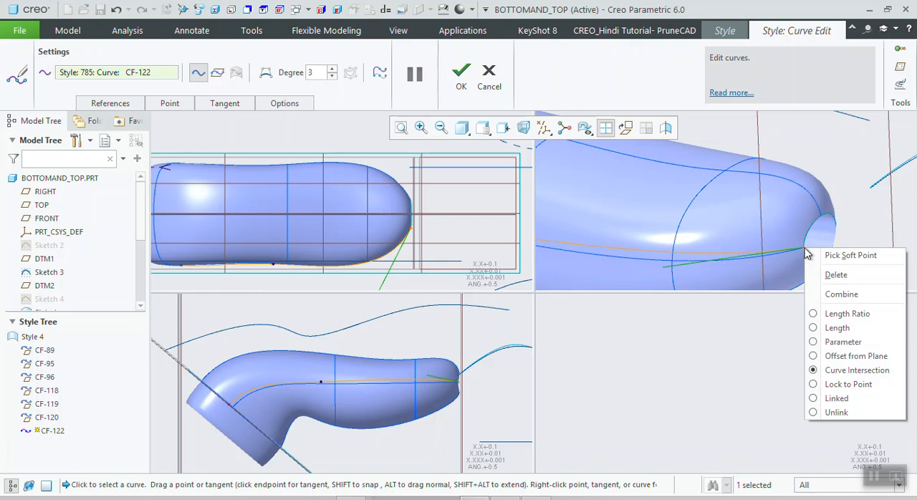
{"action": "left_click", "coordinate": [836, 412]}
{"action": "mouse_move", "coordinate": [804, 248]}
{"action": "left_mouse_down"}
{"action": "mouse_move", "coordinate": [794, 242]}
{"action": "mouse_move", "coordinate": [810, 209]}
{"action": "mouse_move", "coordinate": [822, 240]}
{"action": "mouse_move", "coordinate": [803, 248]}
{"action": "mouse_move", "coordinate": [803, 240]}
{"action": "left_mouse_up"}
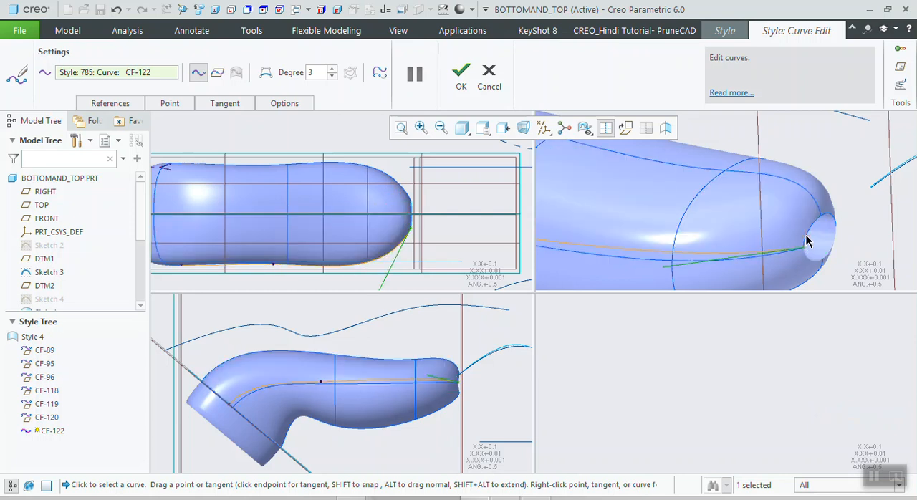
{"action": "key", "text": "ctrl+d"}
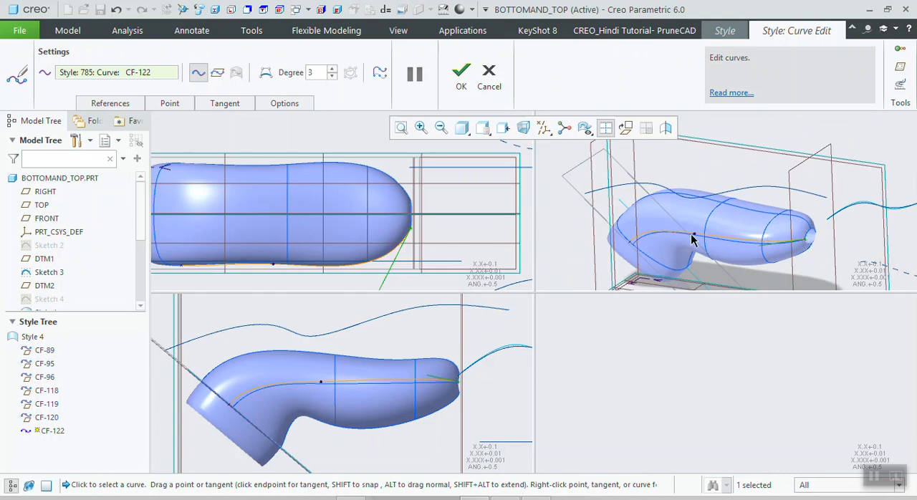
{"action": "left_click", "coordinate": [465, 82]}
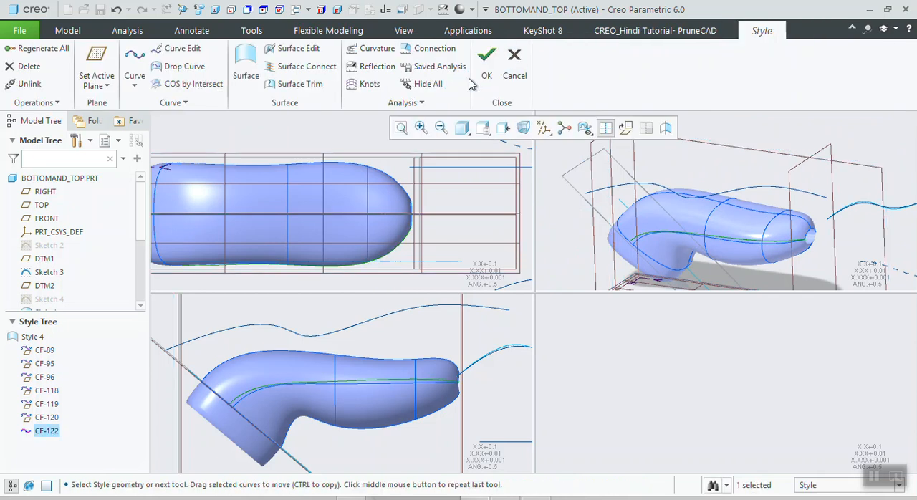
- Return to a single view and open the planar arc-shaped curve CF-118 for editing
{"action": "left_click", "coordinate": [605, 127]}
{"action": "scroll", "coordinate": [592, 246], "scroll_direction": "up", "scroll_amount": 5}
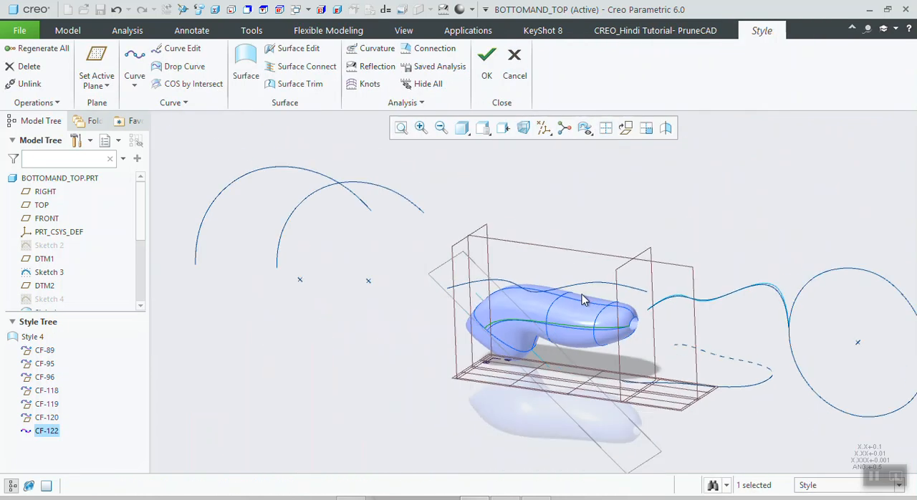
{"action": "middle_click_drag", "start_coordinate": [526, 305], "coordinate": [401, 247]}
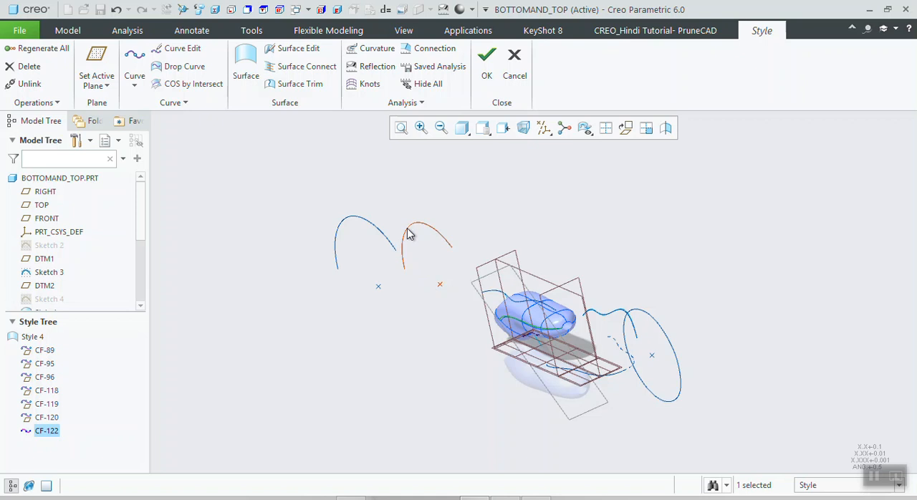
{"action": "left_click", "coordinate": [408, 234]}
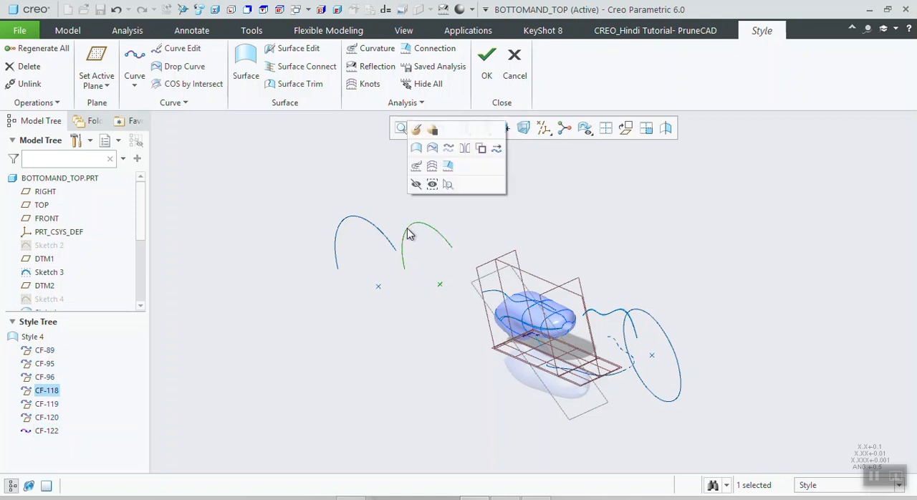
{"action": "left_click", "coordinate": [415, 129]}
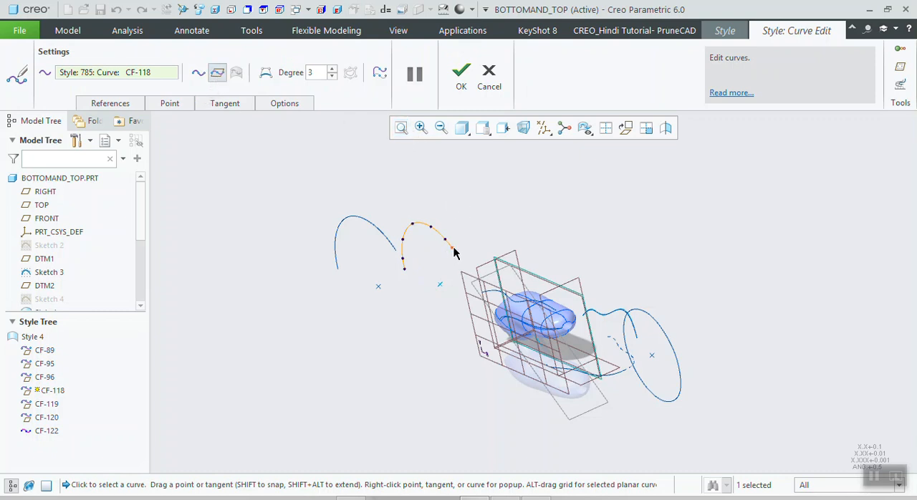
- Pull the end point of CF-118 outward toward the handle within the curve's plane
{"action": "left_click_drag", "start_coordinate": [450, 251], "coordinate": [459, 245]}
{"action": "mouse_move", "coordinate": [459, 245]}
{"action": "middle_mouse_down"}
{"action": "mouse_move", "coordinate": [479, 230]}
{"action": "mouse_move", "coordinate": [471, 237]}
{"action": "middle_mouse_up"}
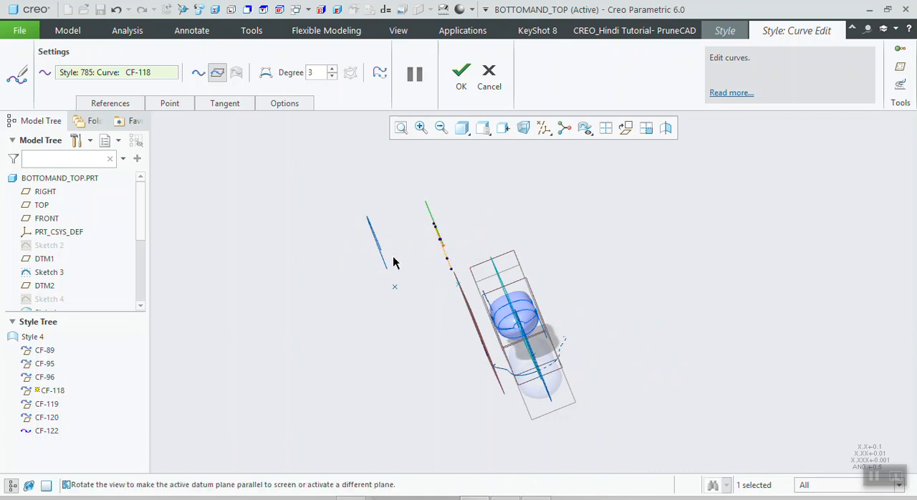
{"action": "middle_click_drag", "start_coordinate": [479, 246], "coordinate": [521, 247]}
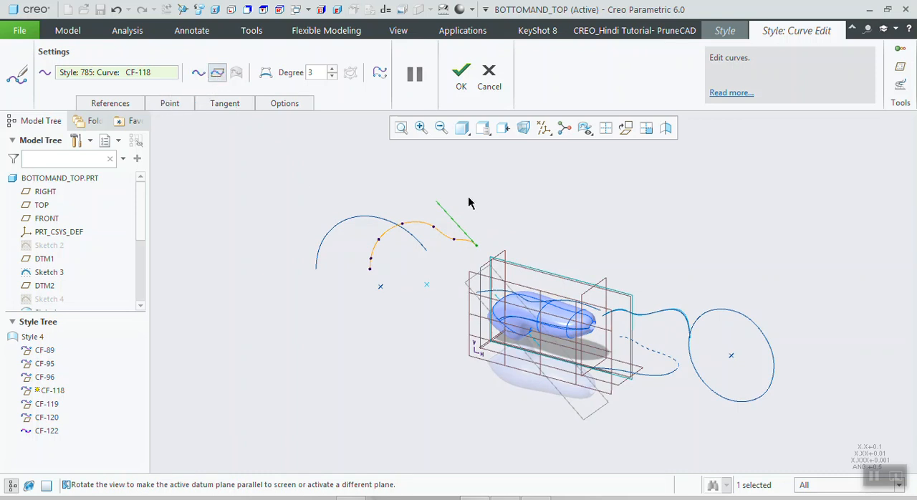
- Convert CF-118 from planar to free and move its end point and the adjacent point out of plane toward the handle
{"action": "left_click", "coordinate": [199, 80]}
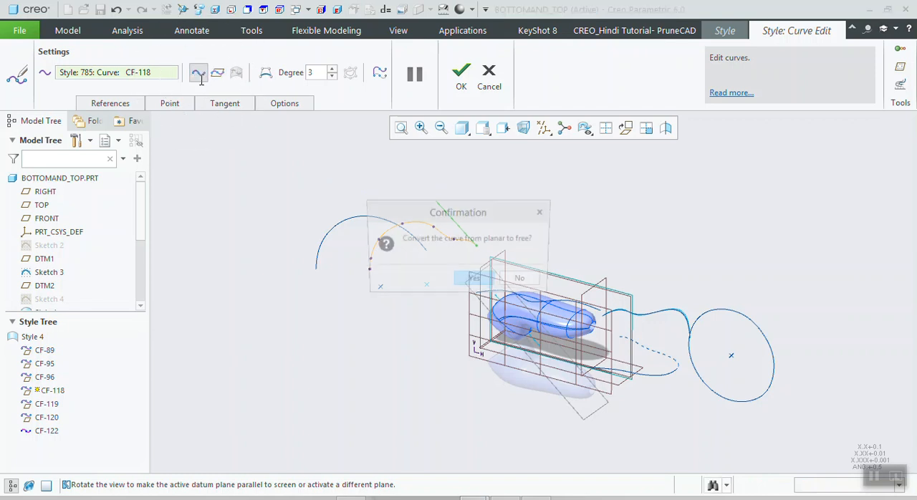
{"action": "left_click", "coordinate": [473, 282]}
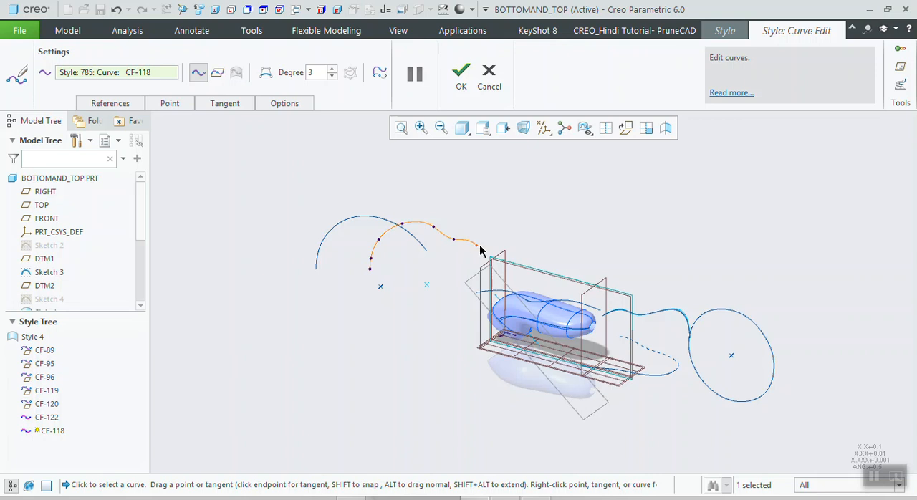
{"action": "middle_click_drag", "start_coordinate": [523, 237], "coordinate": [445, 331]}
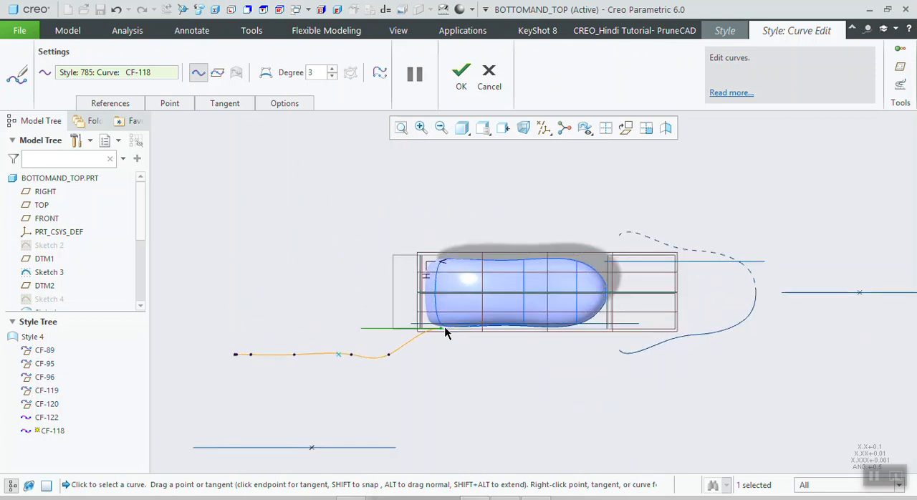
{"action": "left_click_drag", "start_coordinate": [439, 327], "coordinate": [412, 313]}
{"action": "left_click_drag", "start_coordinate": [355, 311], "coordinate": [398, 340]}
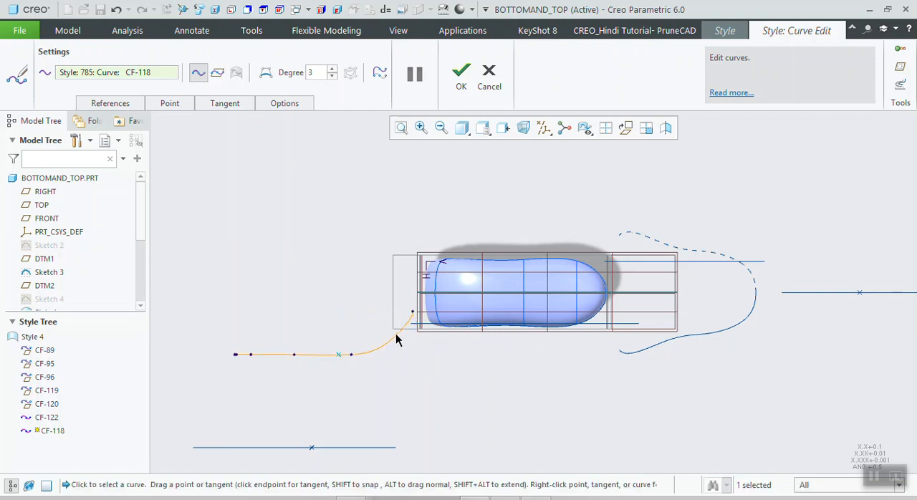
- Move the start of CF-118 slightly out of the curve's original plane in the top view
{"action": "scroll", "coordinate": [299, 362], "scroll_direction": "down", "scroll_amount": 4}
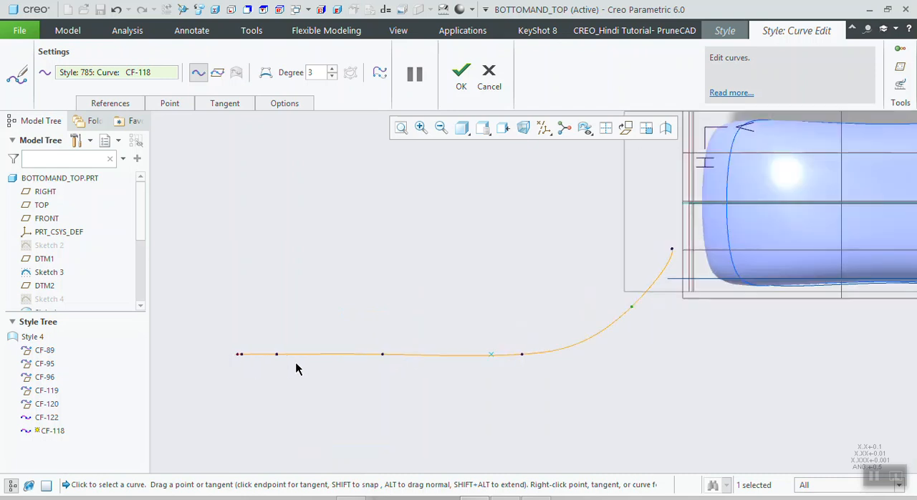
{"action": "middle_click_drag", "start_coordinate": [302, 349], "coordinate": [295, 360]}
{"action": "left_click", "coordinate": [207, 419]}
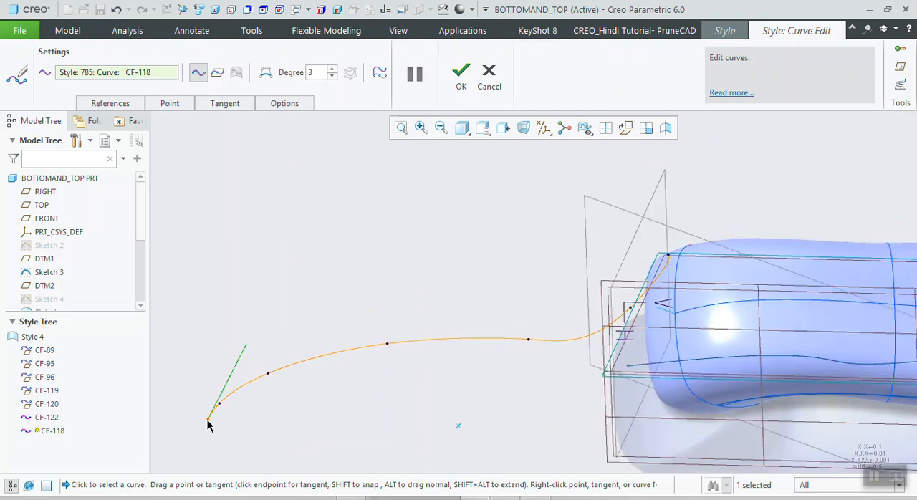
{"action": "key", "text": "ctrl+d"}
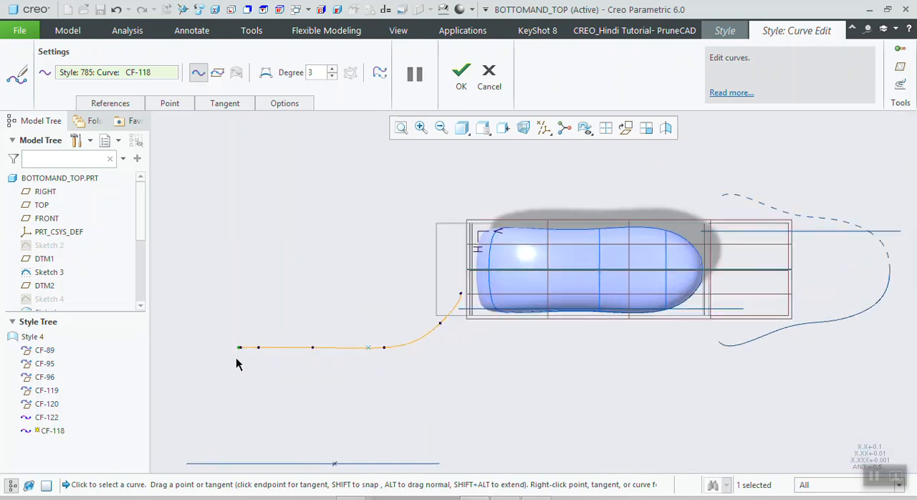
{"action": "scroll", "coordinate": [238, 344], "scroll_direction": "down", "scroll_amount": 5}
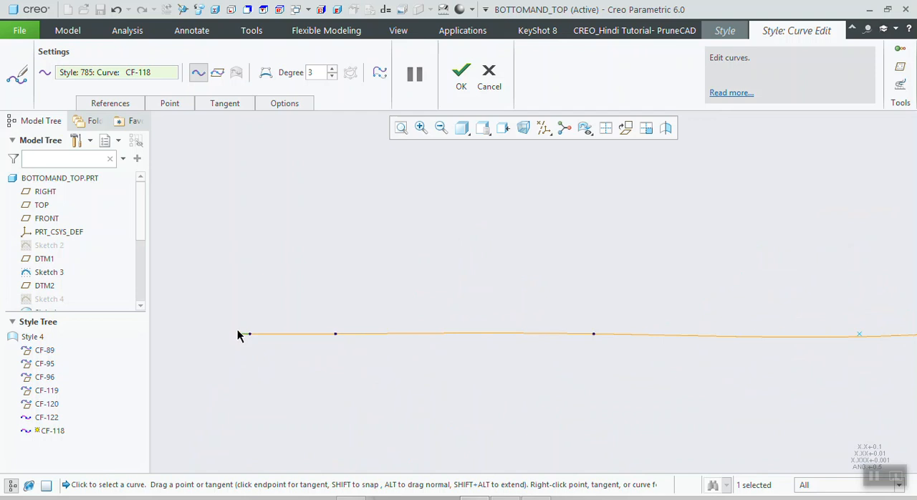
{"action": "mouse_move", "coordinate": [241, 335]}
{"action": "left_mouse_down"}
{"action": "mouse_move", "coordinate": [227, 315]}
{"action": "mouse_move", "coordinate": [245, 328]}
{"action": "mouse_move", "coordinate": [242, 319]}
{"action": "left_mouse_up"}
{"action": "scroll", "coordinate": [244, 330], "scroll_direction": "down", "scroll_amount": 5}
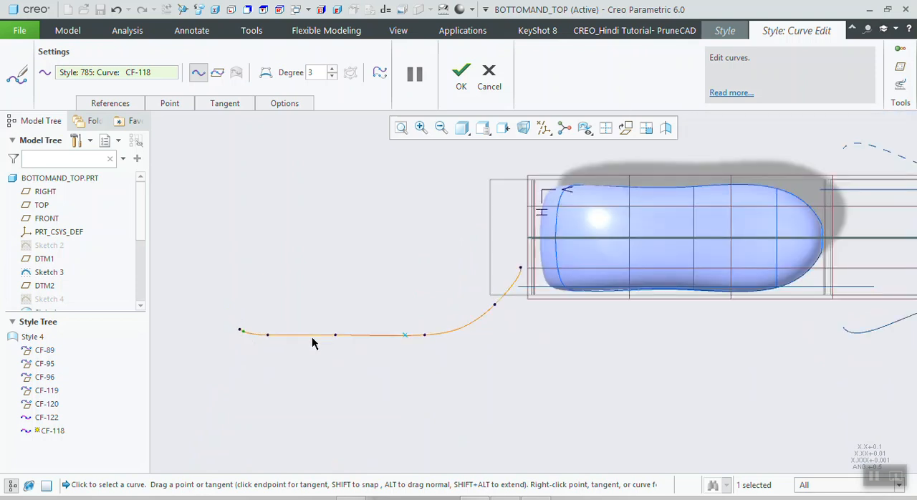
- Examine the shape of the free curve CF-118 from the front, side and oblique directions
{"action": "mouse_move", "coordinate": [392, 338]}
{"action": "middle_mouse_down"}
{"action": "mouse_move", "coordinate": [405, 289]}
{"action": "mouse_move", "coordinate": [461, 288]}
{"action": "mouse_move", "coordinate": [411, 293]}
{"action": "mouse_move", "coordinate": [399, 309]}
{"action": "mouse_move", "coordinate": [516, 256]}
{"action": "mouse_move", "coordinate": [596, 290]}
{"action": "mouse_move", "coordinate": [338, 258]}
{"action": "middle_mouse_up"}
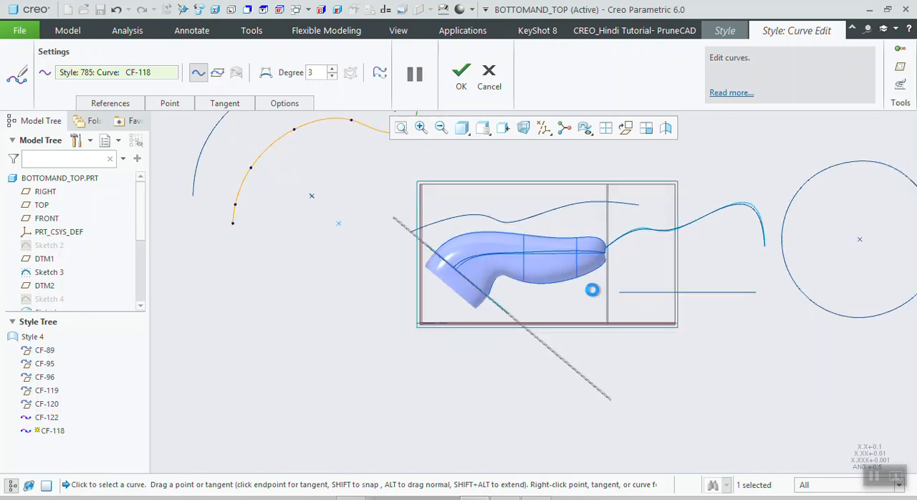
{"action": "key", "text": "l"}
{"action": "scroll", "coordinate": [575, 230], "scroll_direction": "down", "scroll_amount": 4}
{"action": "scroll", "coordinate": [545, 215], "scroll_direction": "down", "scroll_amount": 5}
{"action": "left_click_drag", "start_coordinate": [534, 205], "coordinate": [539, 346]}
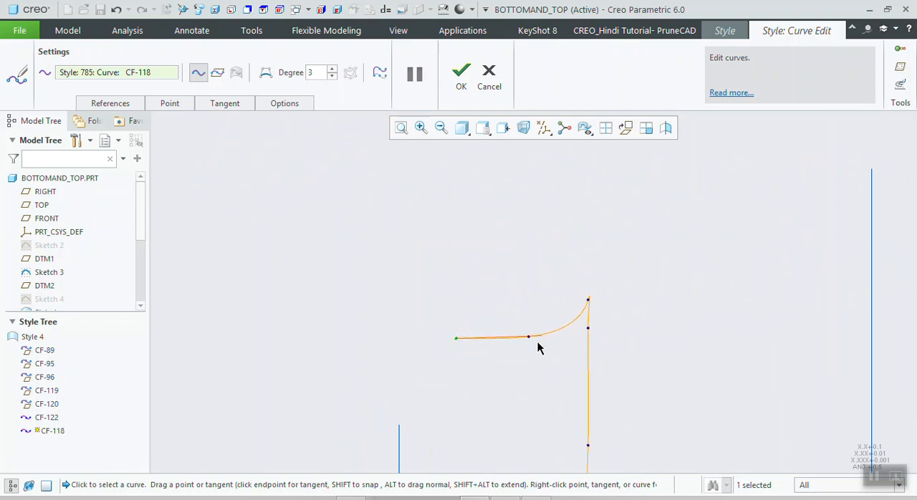
{"action": "scroll", "coordinate": [466, 348], "scroll_direction": "up", "scroll_amount": 5}
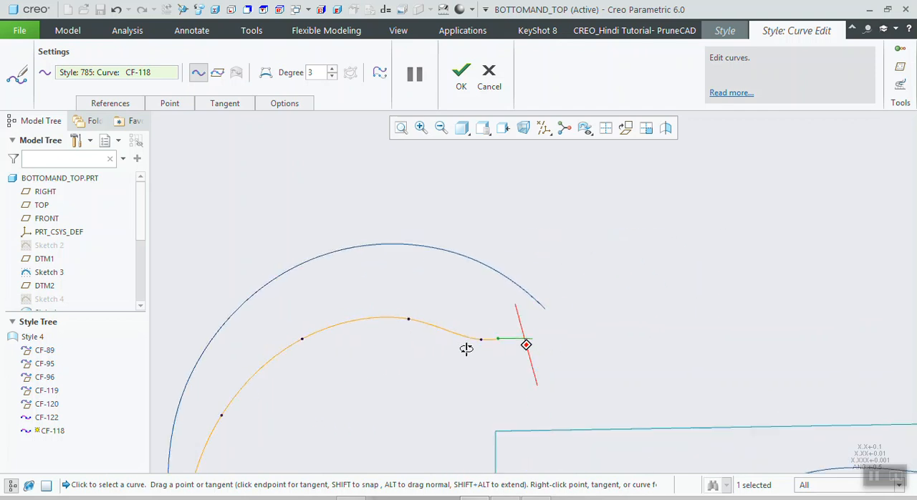
{"action": "scroll", "coordinate": [494, 369], "scroll_direction": "up", "scroll_amount": 1}
- Nudge the point next to CF-118's end to smooth the bend of the curve near the handle
{"action": "key", "text": "ctrl+d"}
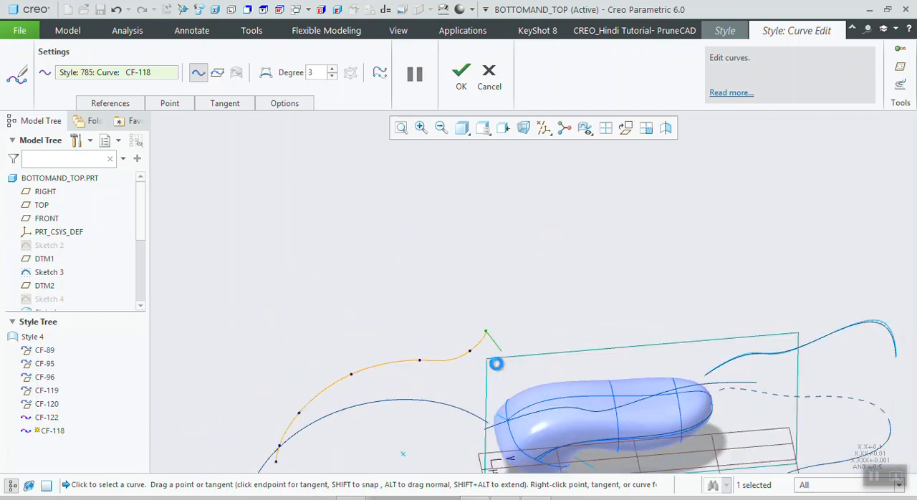
{"action": "scroll", "coordinate": [398, 340], "scroll_direction": "down", "scroll_amount": 4}
{"action": "left_click_drag", "start_coordinate": [449, 353], "coordinate": [419, 331]}
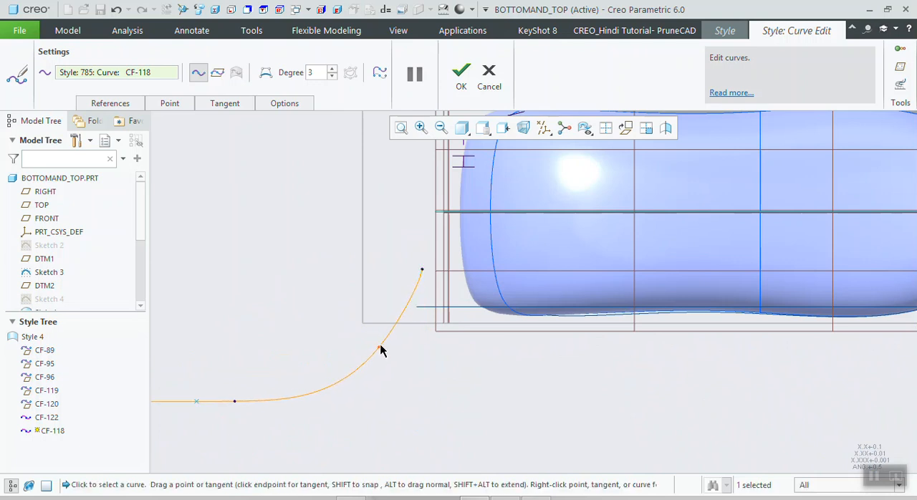
{"action": "scroll", "coordinate": [385, 350], "scroll_direction": "up", "scroll_amount": 3}
{"action": "scroll", "coordinate": [417, 369], "scroll_direction": "up", "scroll_amount": 2}
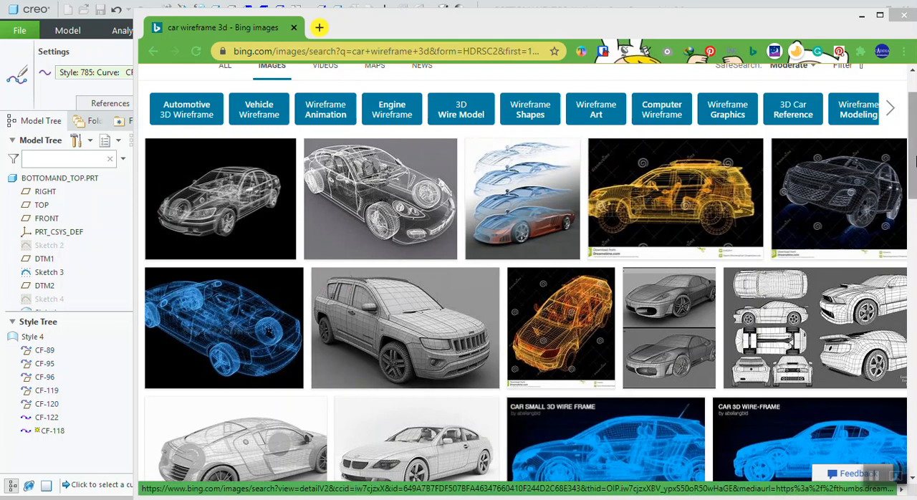
- Examine the grey Jeep wireframe image among the browser's "car wireframe 3d" image results, and return to Creo Parametric
{"action": "scroll", "coordinate": [405, 298], "scroll_direction": "down", "scroll_amount": 2}
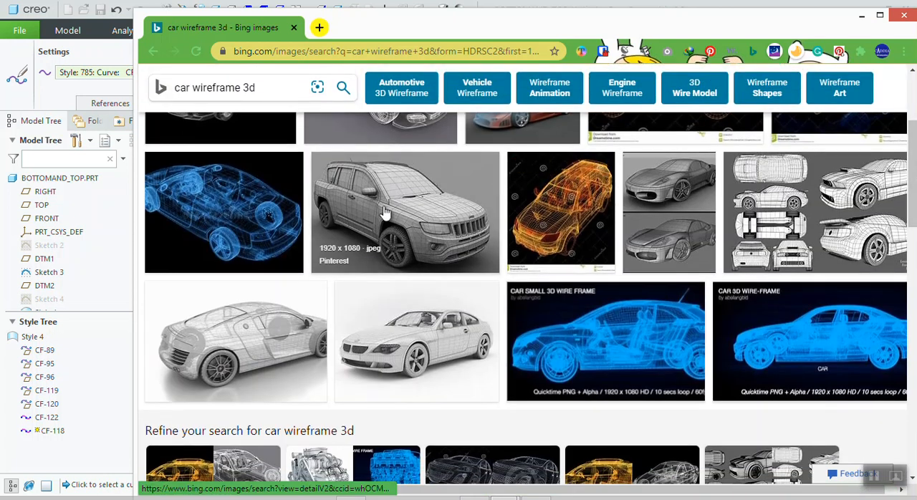
{"action": "scroll", "coordinate": [412, 226], "scroll_direction": "down", "scroll_amount": 1}
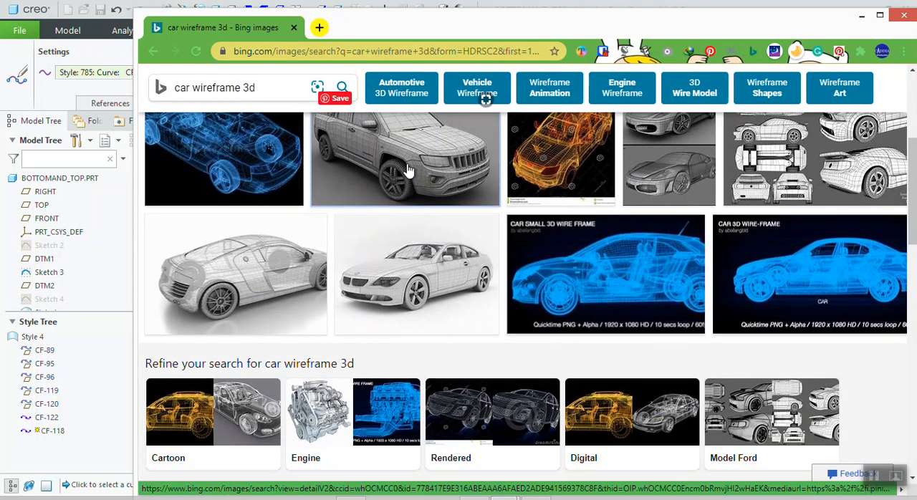
{"action": "left_click", "coordinate": [407, 169]}
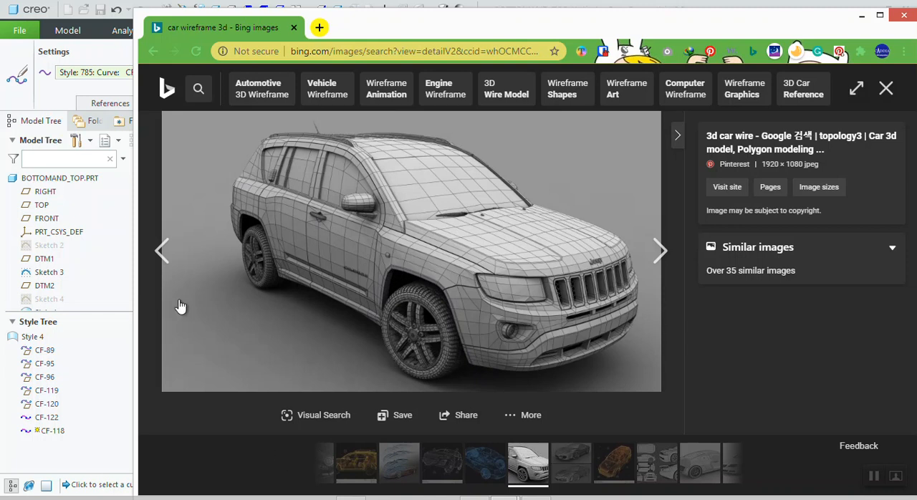
{"action": "left_click", "coordinate": [102, 66]}
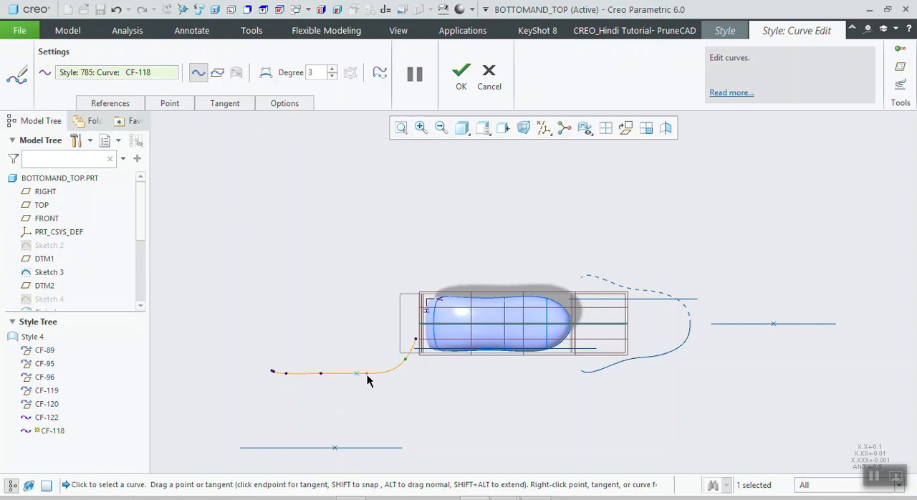
- Switch the curve edit from CF-118 to CF-122 on the handle, accept it, and frame the handle in the front view
{"action": "scroll", "coordinate": [367, 380], "scroll_direction": "down", "scroll_amount": 1}
{"action": "middle_click_drag", "start_coordinate": [500, 190], "coordinate": [501, 250]}
{"action": "scroll", "coordinate": [509, 307], "scroll_direction": "down", "scroll_amount": 3}
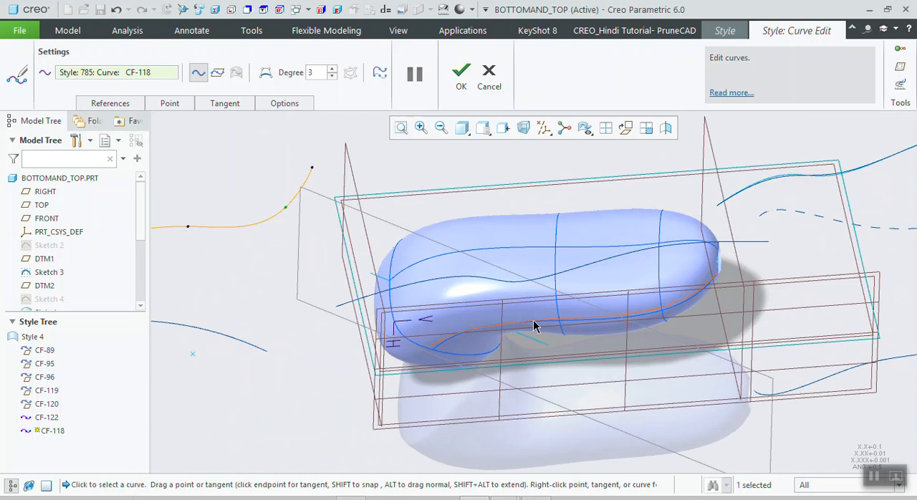
{"action": "left_click", "coordinate": [532, 327]}
{"action": "middle_click_drag", "start_coordinate": [488, 313], "coordinate": [486, 281]}
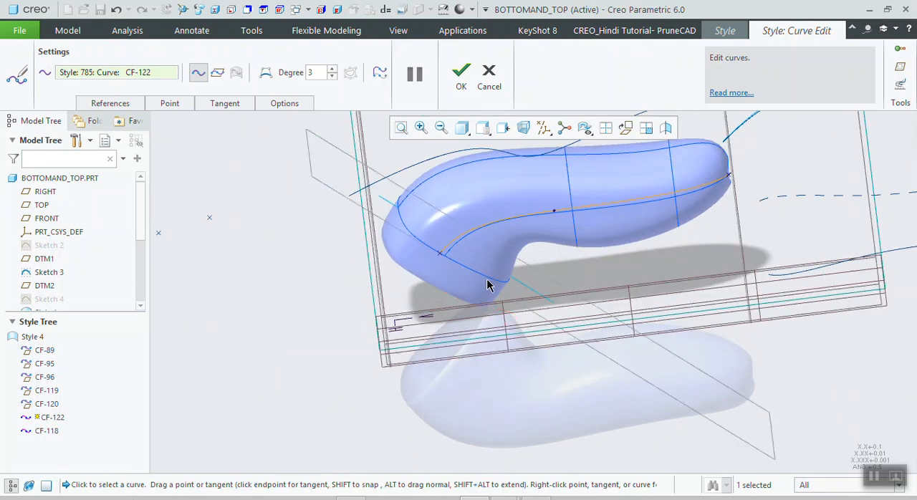
{"action": "left_click", "coordinate": [460, 75]}
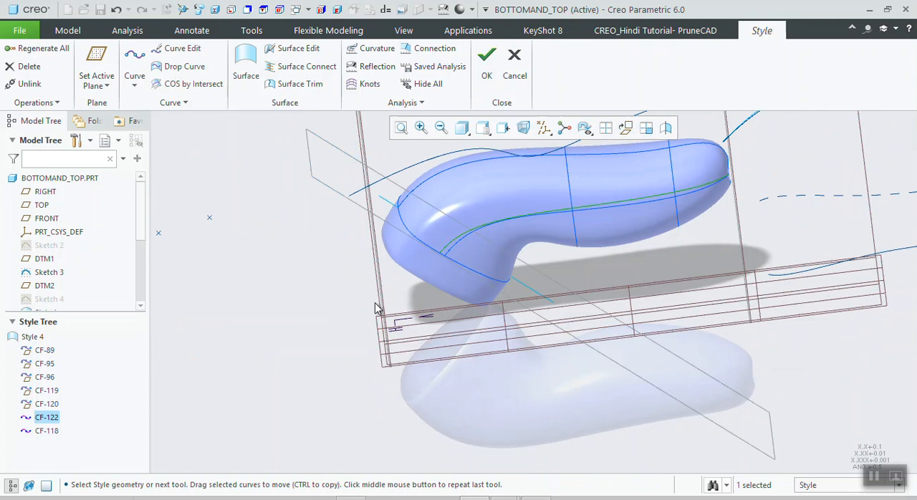
{"action": "key", "text": "ctrl+d"}
{"action": "scroll", "coordinate": [518, 271], "scroll_direction": "down", "scroll_amount": 5}
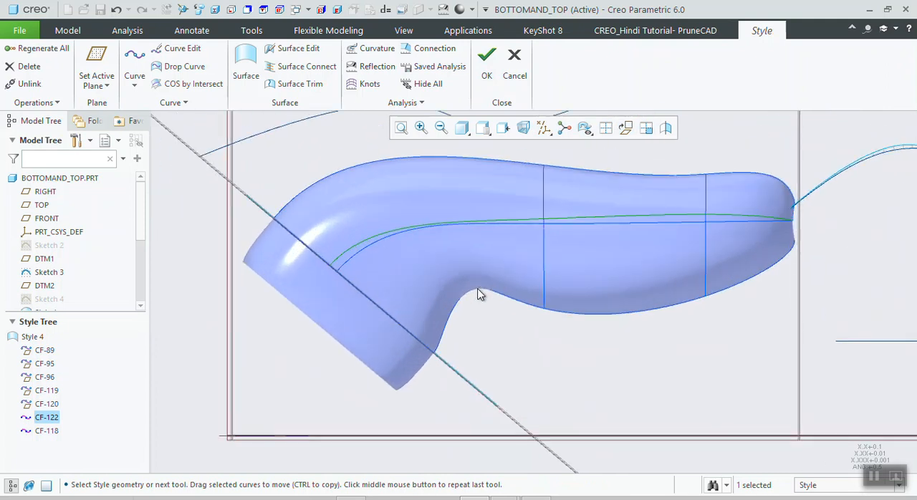
- Create a free curve through four points along the handle's lower edge, from the slanted plane line to the handle's far end
{"action": "left_click", "coordinate": [135, 64]}
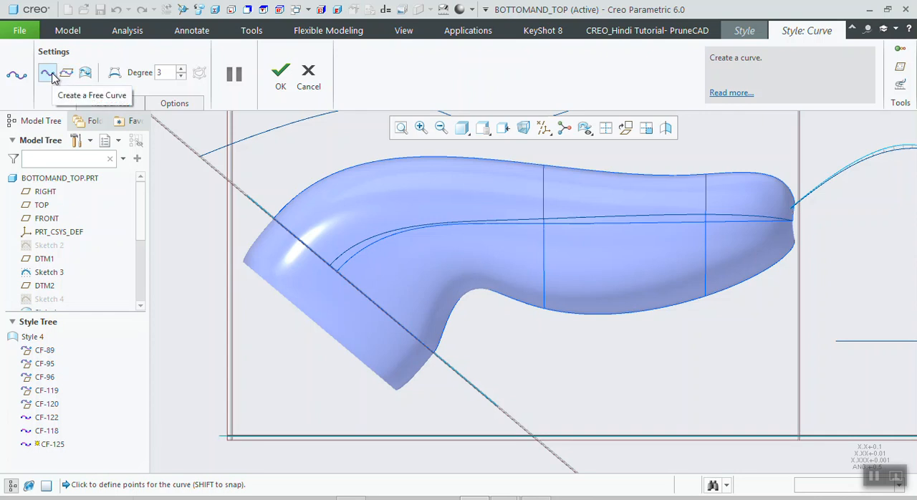
{"action": "scroll", "coordinate": [468, 375], "scroll_direction": "down", "scroll_amount": 4}
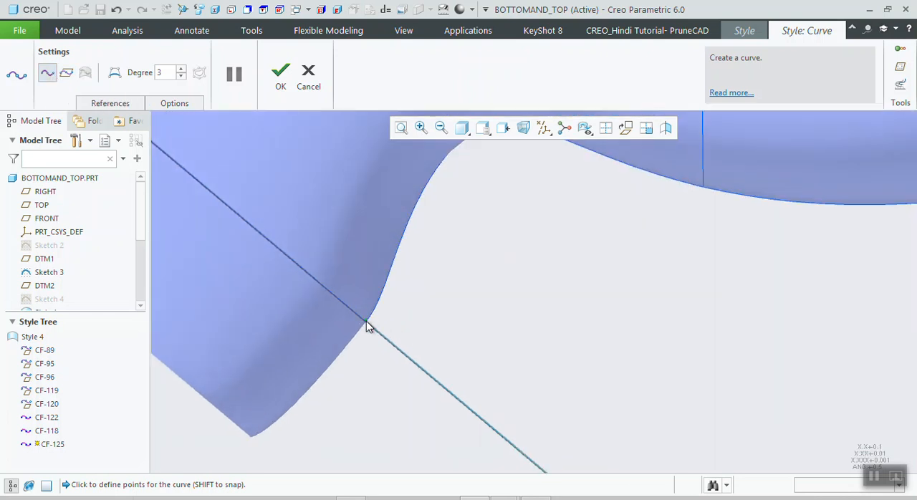
{"action": "scroll", "coordinate": [368, 326], "scroll_direction": "up", "scroll_amount": 4}
{"action": "left_click", "coordinate": [434, 259]}
{"action": "left_click", "coordinate": [609, 288]}
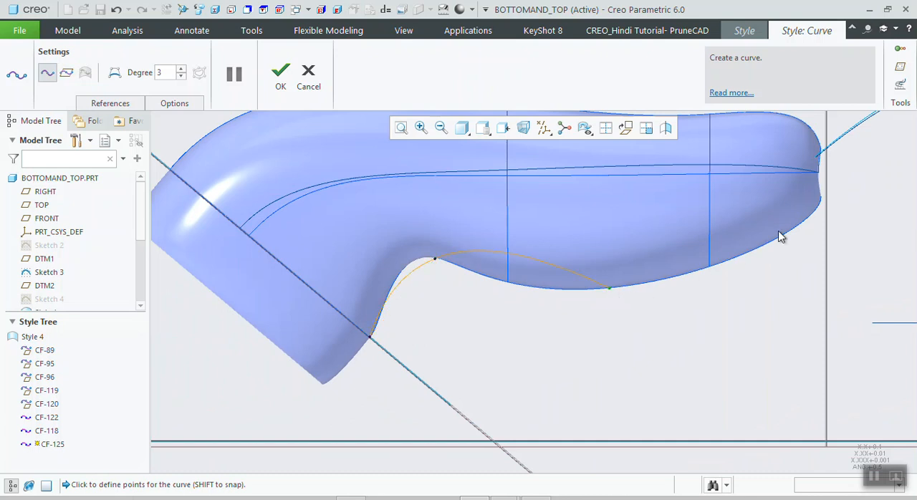
{"action": "left_click", "coordinate": [821, 198]}
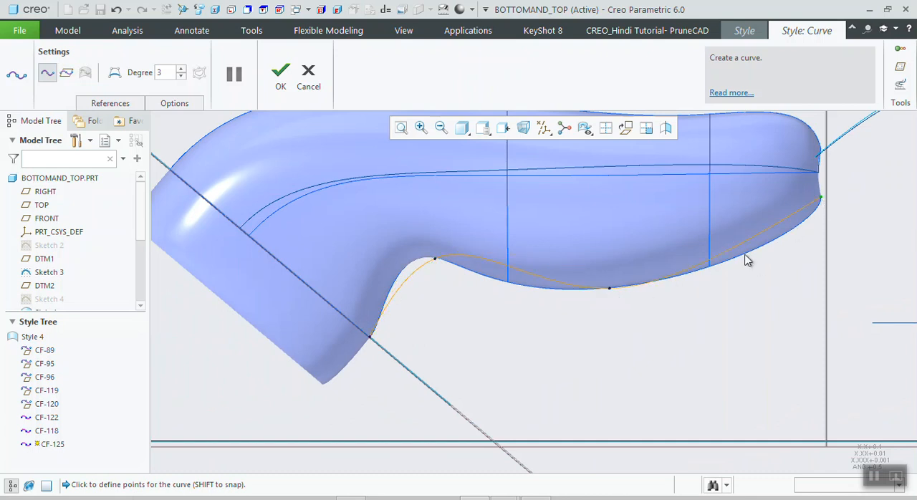
{"action": "left_click", "coordinate": [280, 75]}
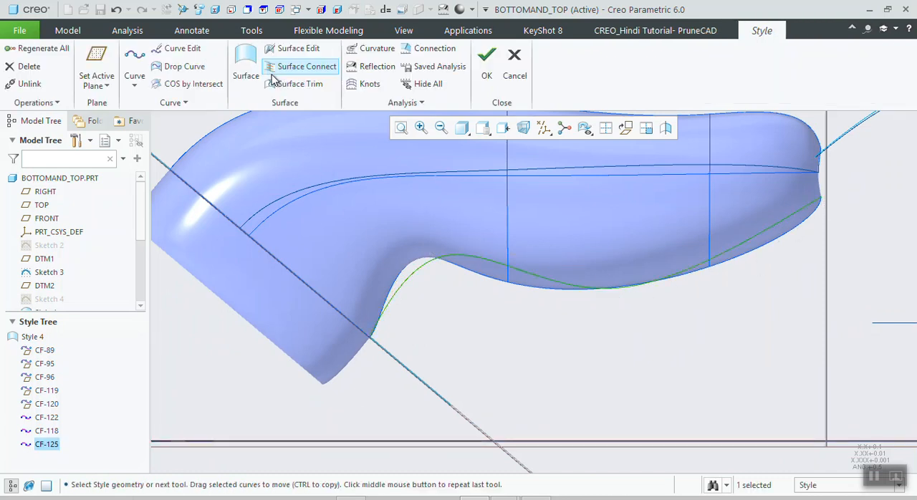
- Edit CF-125 by shifting the point at the inner bend and adjusting both end tangents to follow the handle's lower edge
{"action": "left_click", "coordinate": [189, 54]}
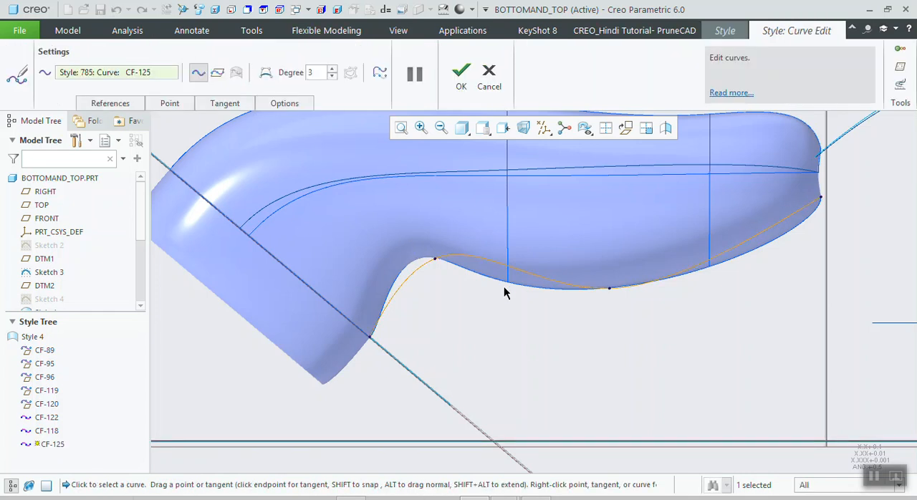
{"action": "left_click_drag", "start_coordinate": [435, 259], "coordinate": [419, 259]}
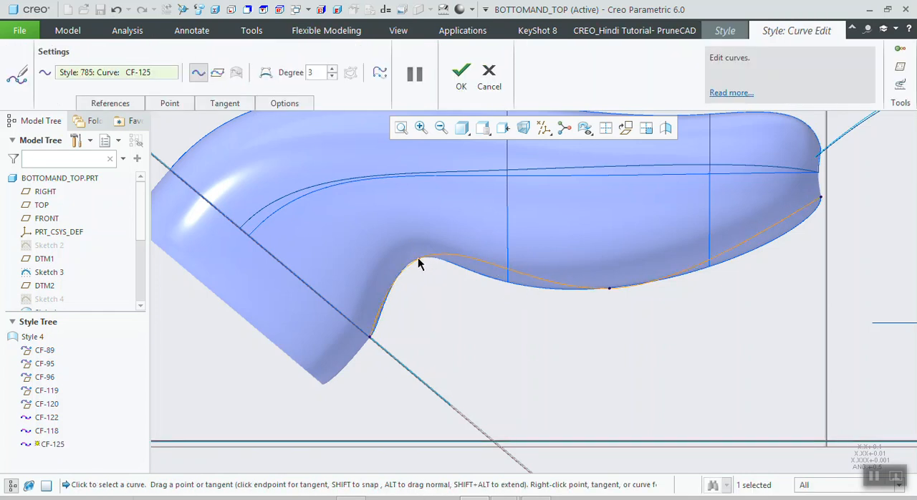
{"action": "left_click", "coordinate": [820, 199]}
{"action": "left_click_drag", "start_coordinate": [681, 285], "coordinate": [833, 258]}
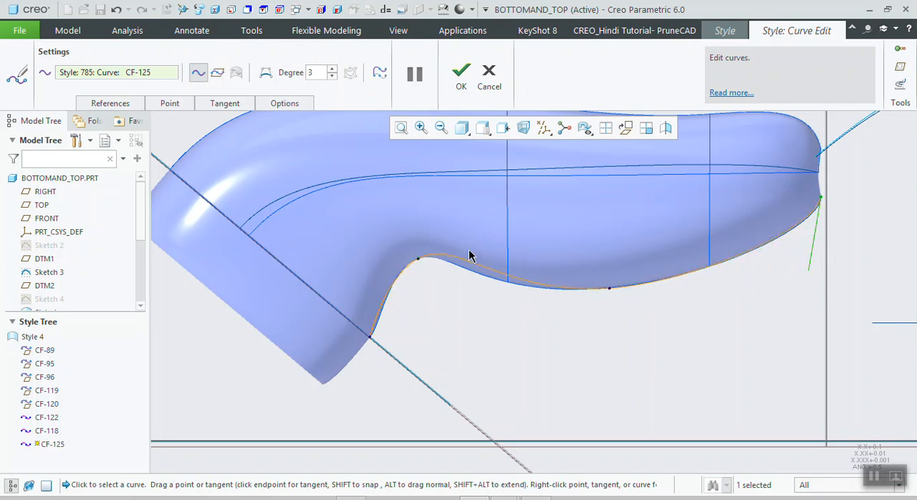
{"action": "left_click_drag", "start_coordinate": [369, 340], "coordinate": [401, 305]}
{"action": "left_click_drag", "start_coordinate": [371, 341], "coordinate": [412, 299]}
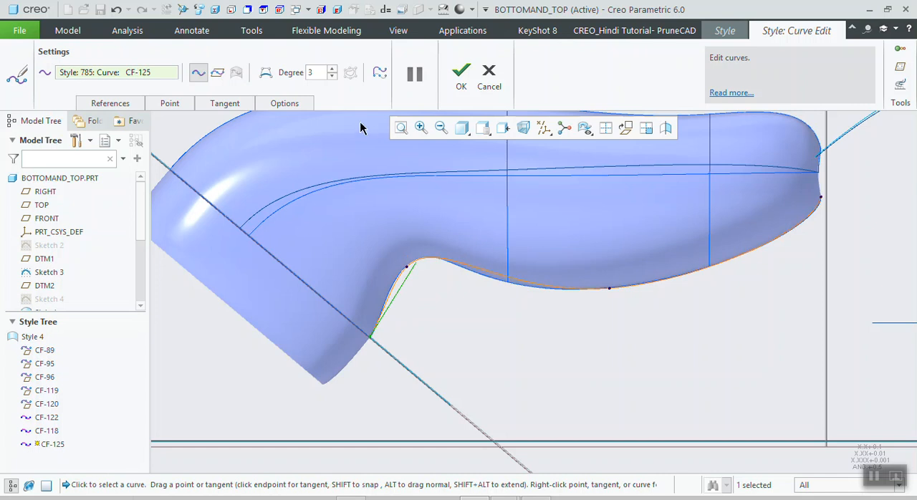
- Switch CF-125 to control-point editing and move its control points to fit the curve closer to the handle's lower outline
{"action": "left_click", "coordinate": [266, 73]}
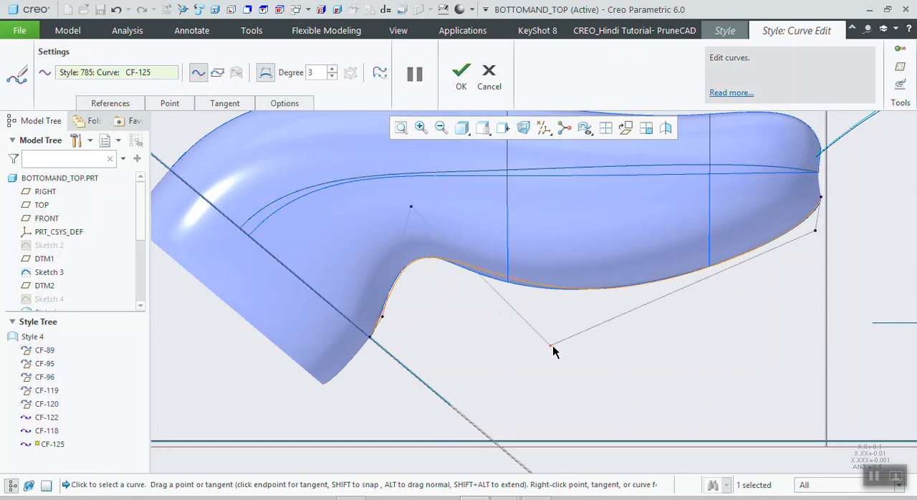
{"action": "left_click_drag", "start_coordinate": [550, 348], "coordinate": [530, 350]}
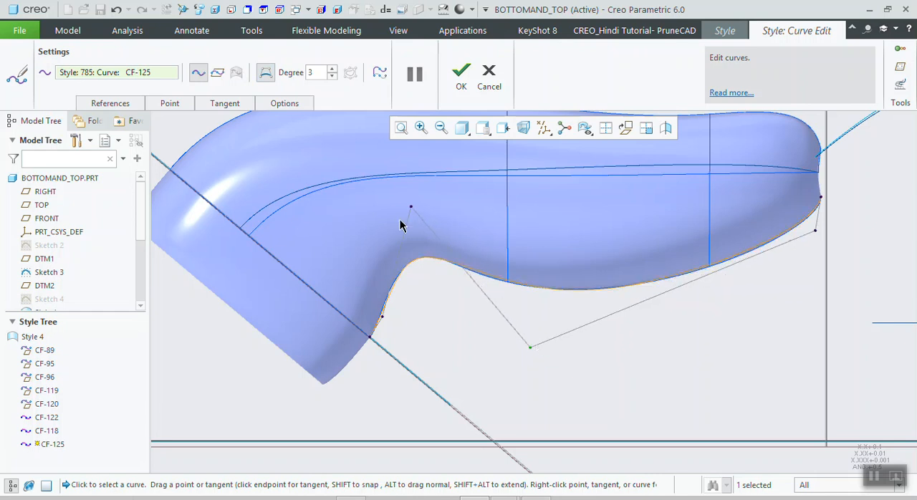
{"action": "left_click_drag", "start_coordinate": [411, 206], "coordinate": [410, 209]}
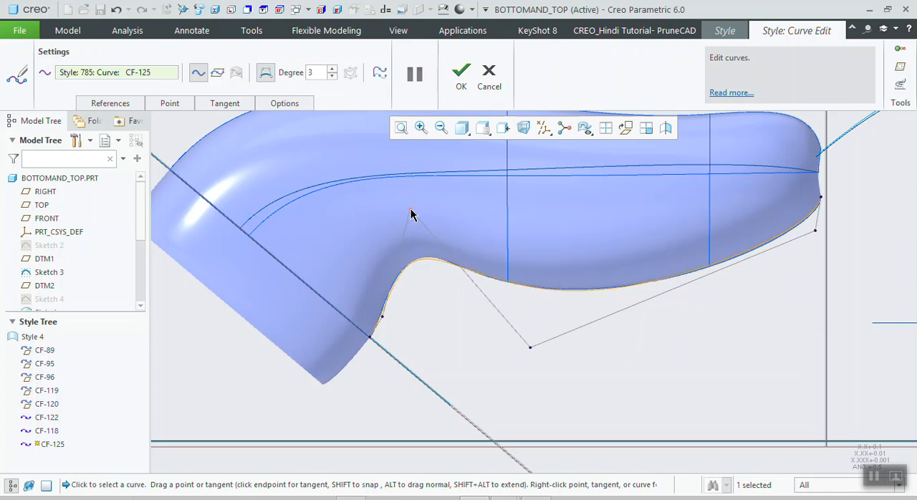
{"action": "left_click_drag", "start_coordinate": [391, 298], "coordinate": [388, 301]}
{"action": "left_click_drag", "start_coordinate": [411, 211], "coordinate": [418, 218]}
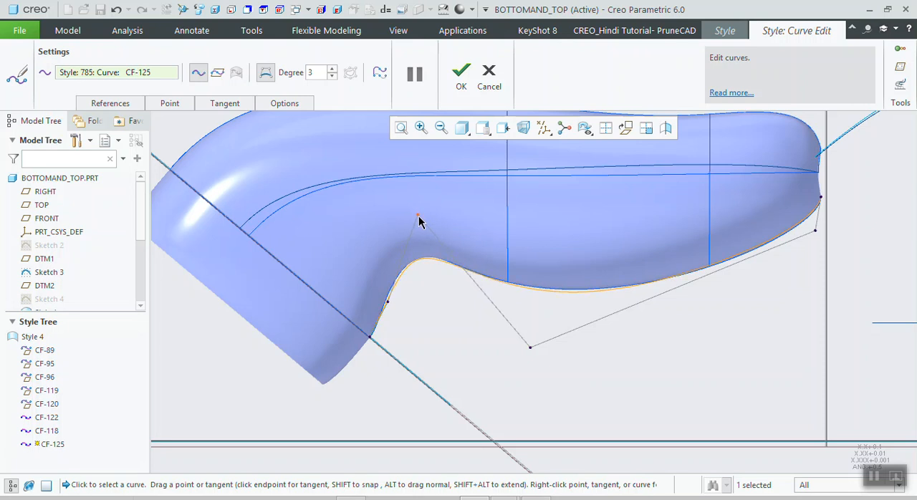
{"action": "left_click_drag", "start_coordinate": [529, 348], "coordinate": [533, 348]}
{"action": "left_click", "coordinate": [817, 233]}
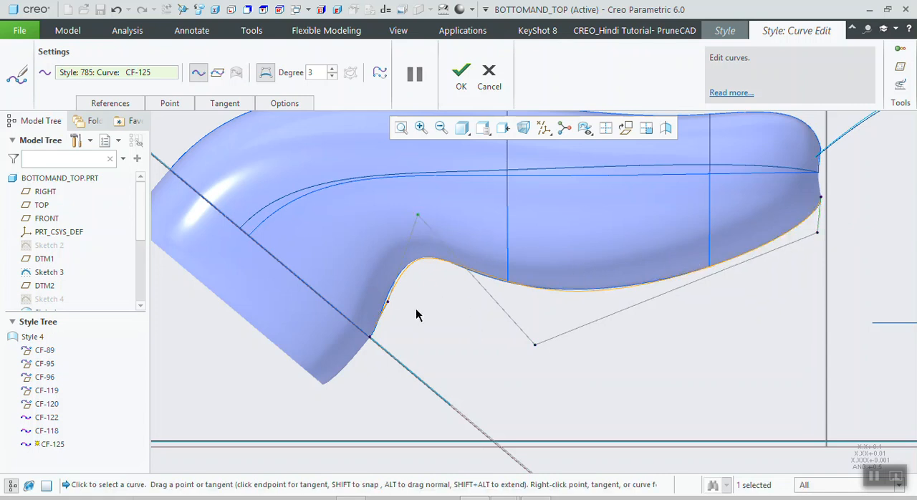
- Try higher degrees of 4 and 5 for CF-125, set its degree back to 3, and accept the edit
{"action": "left_click", "coordinate": [332, 71]}
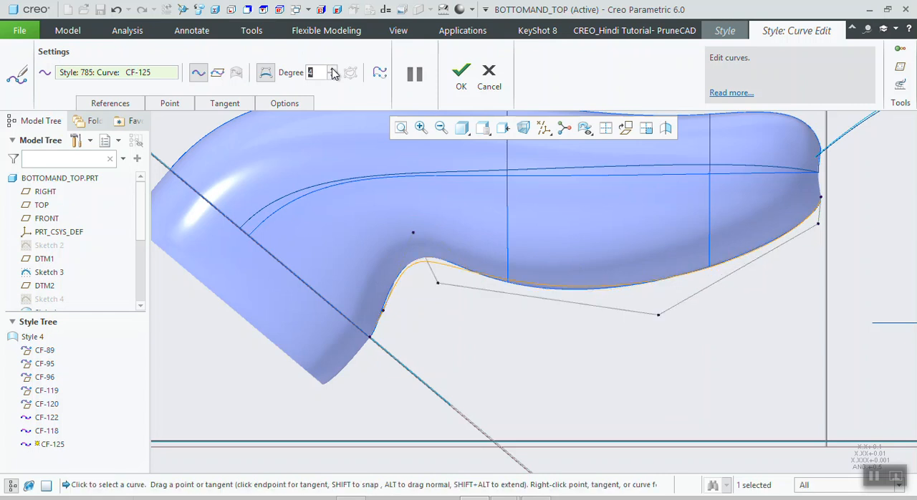
{"action": "left_click", "coordinate": [331, 71]}
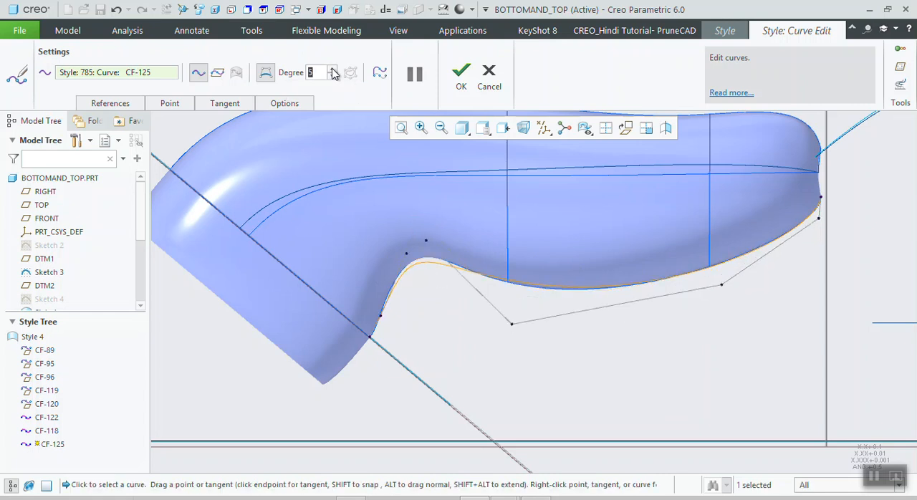
{"action": "left_click", "coordinate": [331, 72]}
{"action": "left_click", "coordinate": [333, 77]}
{"action": "left_click", "coordinate": [333, 77]}
{"action": "left_click", "coordinate": [333, 76]}
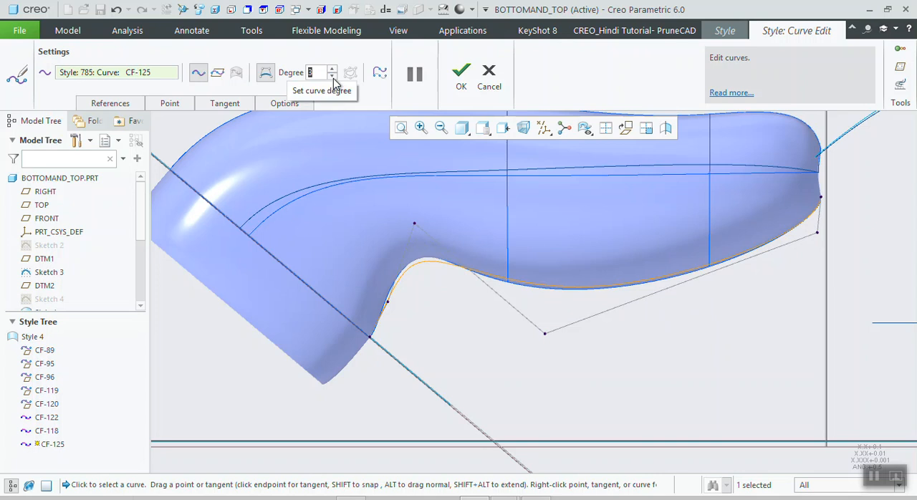
{"action": "left_click", "coordinate": [456, 74]}
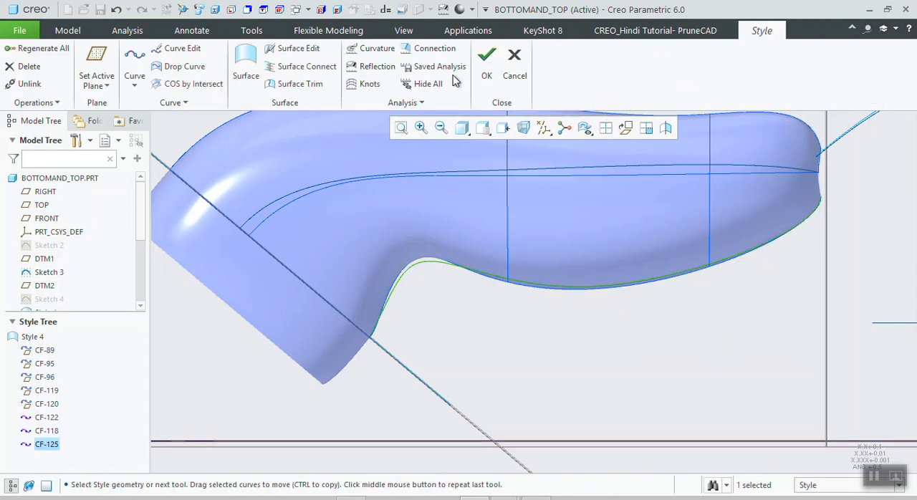
- Reopen CF-125 for editing, fine-tune the control points near the bend and below the handle, and accept the curve
{"action": "left_click", "coordinate": [429, 263]}
{"action": "left_click", "coordinate": [440, 165]}
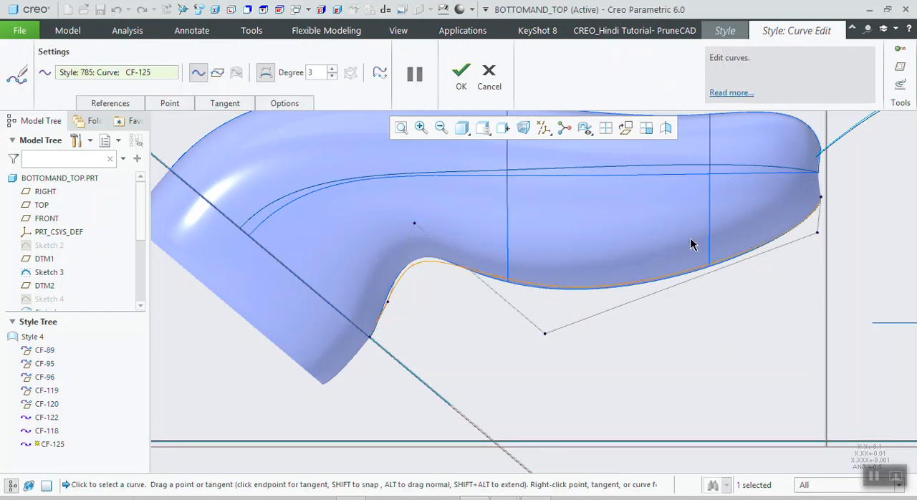
{"action": "left_click_drag", "start_coordinate": [415, 223], "coordinate": [411, 218]}
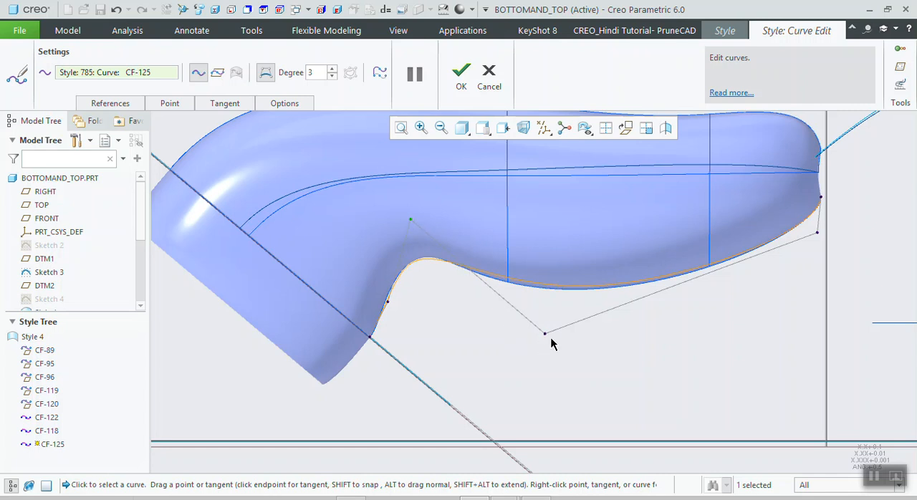
{"action": "left_click_drag", "start_coordinate": [544, 332], "coordinate": [532, 339]}
{"action": "left_click_drag", "start_coordinate": [409, 219], "coordinate": [417, 217]}
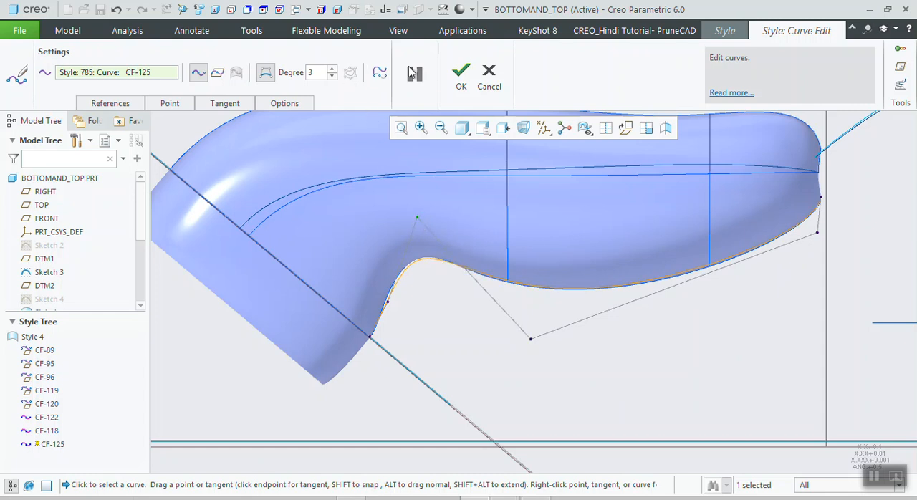
{"action": "left_click", "coordinate": [461, 71]}
- Open the planar circle CF-120 for curve editing and convert it to a free curve
{"action": "scroll", "coordinate": [437, 294], "scroll_direction": "down", "scroll_amount": 5}
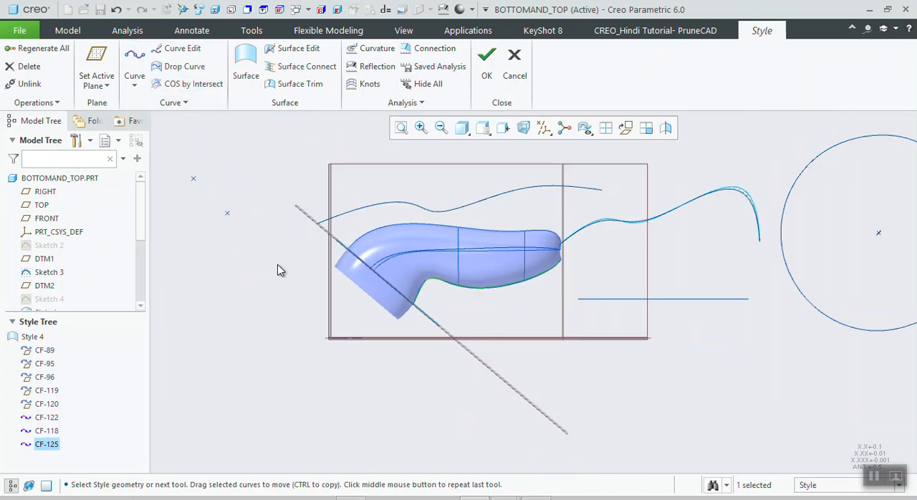
{"action": "scroll", "coordinate": [280, 269], "scroll_direction": "down", "scroll_amount": 3}
{"action": "middle_click_drag", "start_coordinate": [558, 290], "coordinate": [630, 260]}
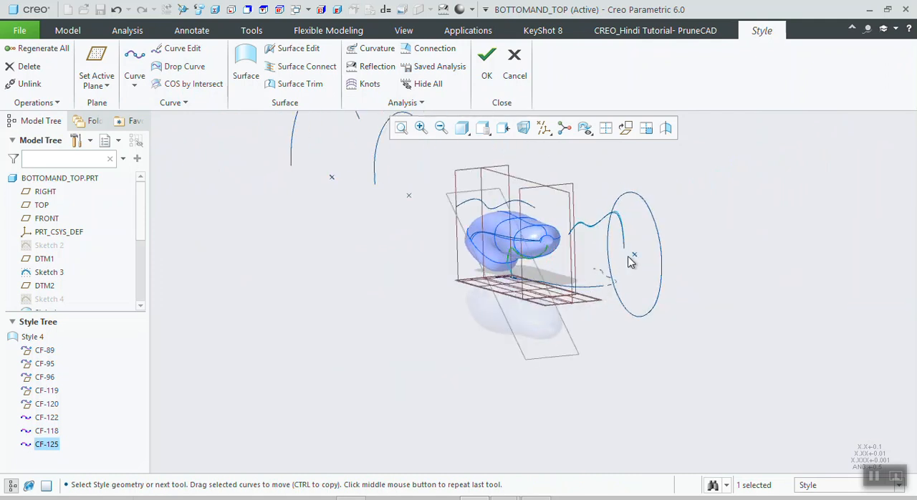
{"action": "left_click", "coordinate": [654, 220]}
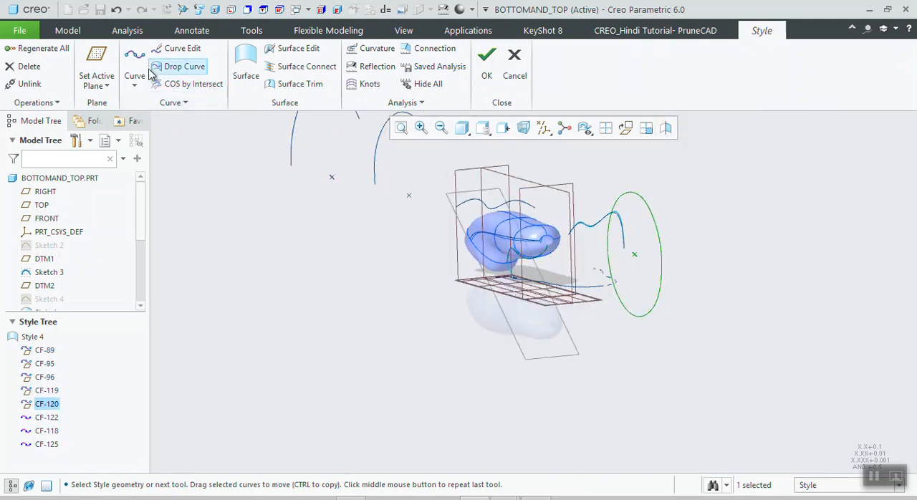
{"action": "left_click", "coordinate": [170, 48]}
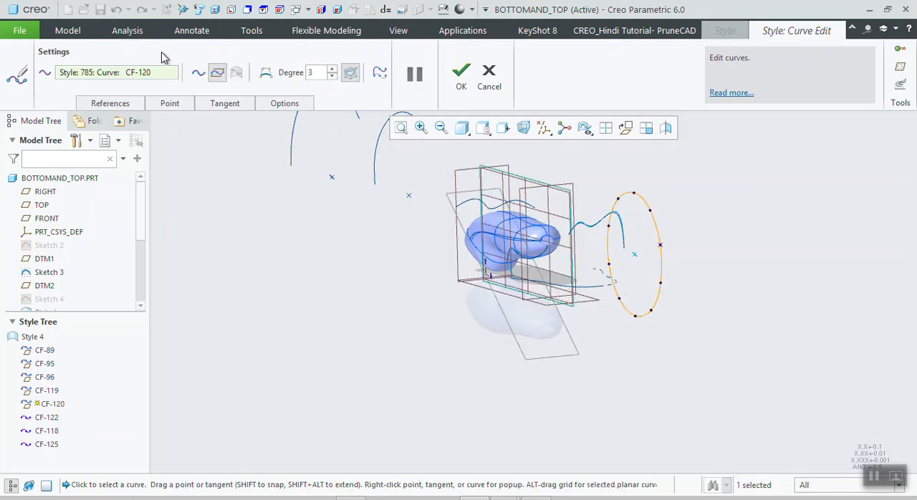
{"action": "left_click", "coordinate": [199, 73]}
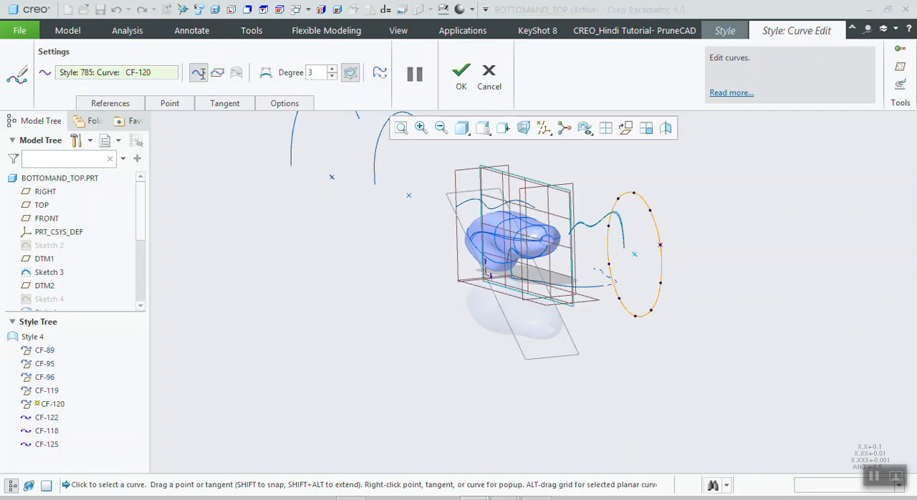
{"action": "left_click", "coordinate": [474, 280]}
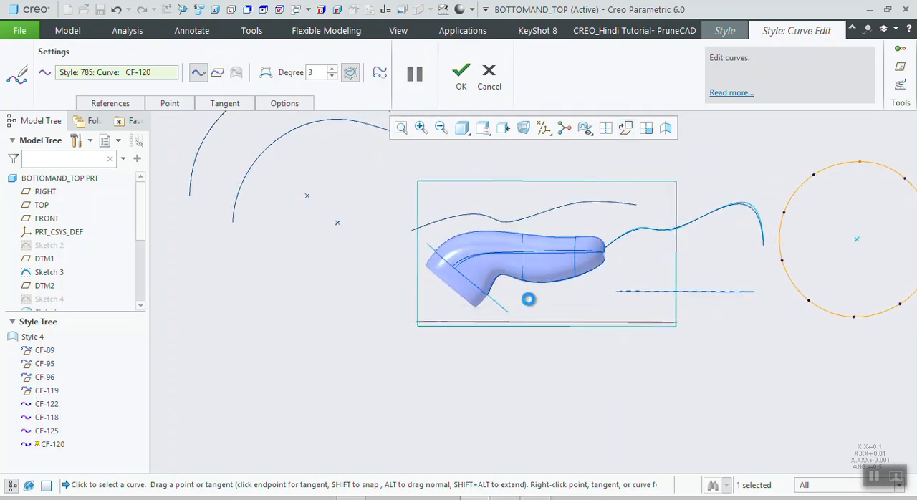
- Delete the lowest point of the circular curve CF-120, and undo the deletion
{"action": "scroll", "coordinate": [577, 302], "scroll_direction": "up", "scroll_amount": 3}
{"action": "scroll", "coordinate": [786, 272], "scroll_direction": "down", "scroll_amount": 5}
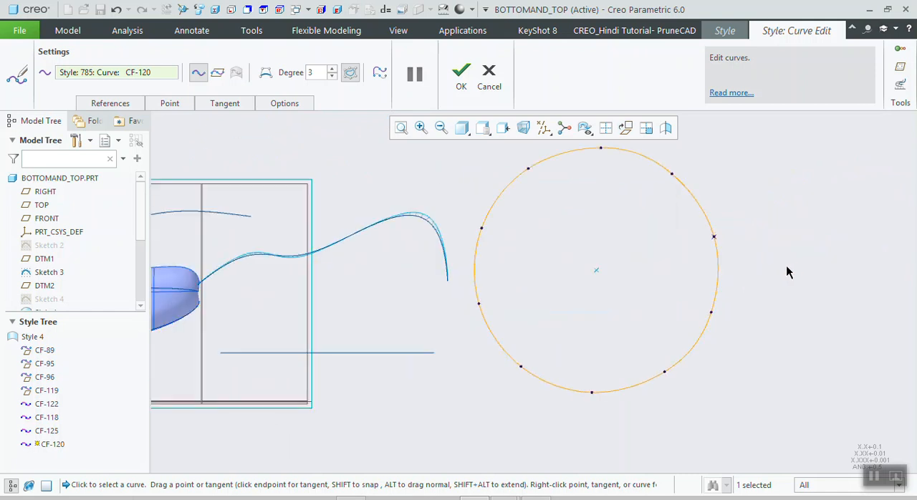
{"action": "right_click", "coordinate": [592, 398]}
{"action": "left_click", "coordinate": [602, 399]}
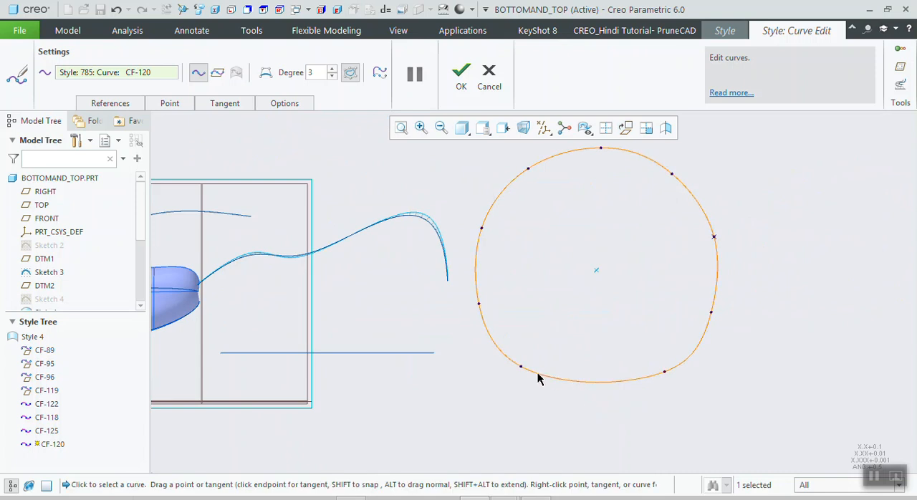
{"action": "key", "text": "ctrl+z"}
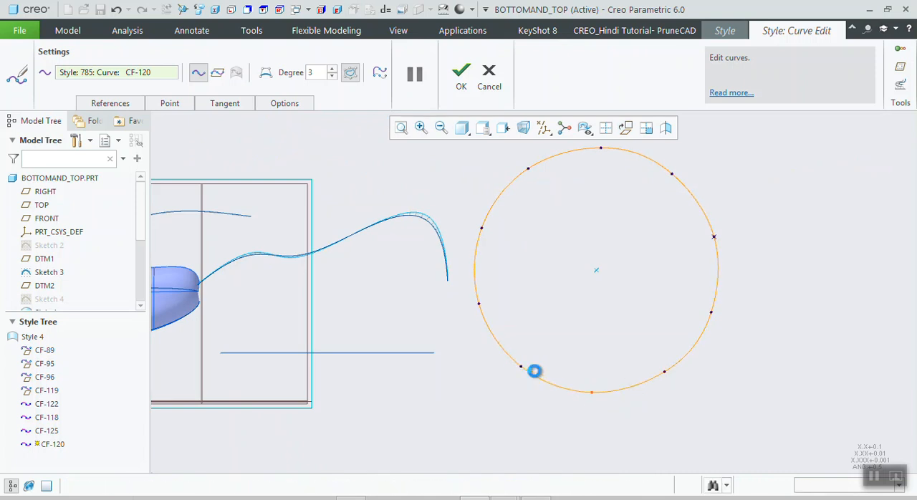
- Pull the lower points of the circular curve CF-120 out of its original plane to give it a three-dimensional shape
{"action": "scroll", "coordinate": [558, 351], "scroll_direction": "up", "scroll_amount": 3}
{"action": "mouse_move", "coordinate": [575, 372]}
{"action": "middle_mouse_down"}
{"action": "mouse_move", "coordinate": [549, 381]}
{"action": "mouse_move", "coordinate": [578, 388]}
{"action": "middle_mouse_up"}
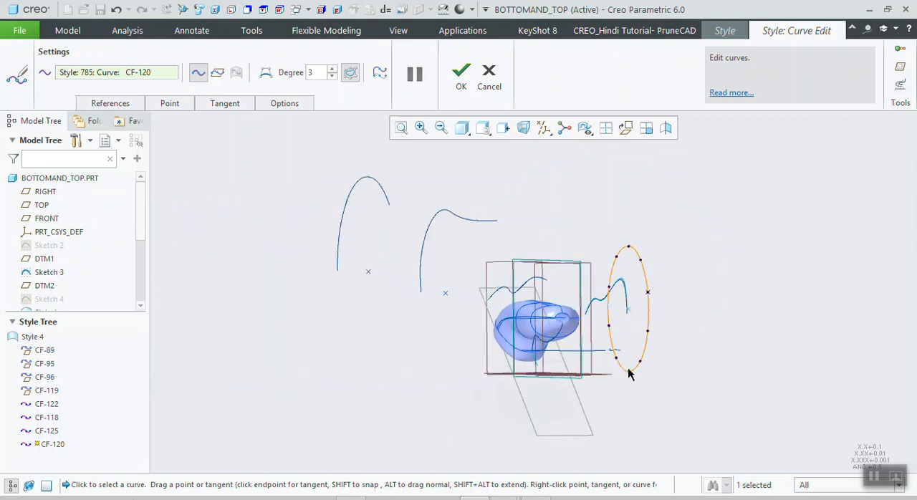
{"action": "mouse_move", "coordinate": [640, 371]}
{"action": "middle_mouse_down"}
{"action": "mouse_move", "coordinate": [613, 399]}
{"action": "mouse_move", "coordinate": [651, 368]}
{"action": "middle_mouse_up"}
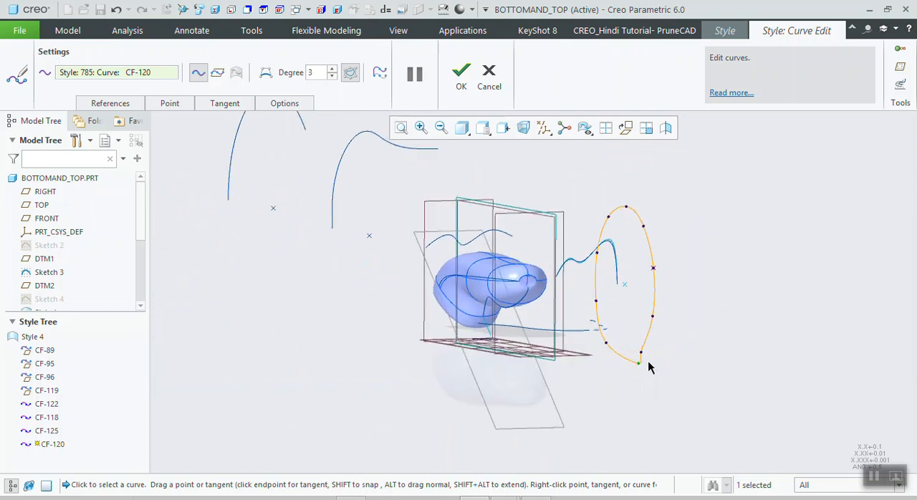
{"action": "left_click_drag", "start_coordinate": [640, 353], "coordinate": [652, 354]}
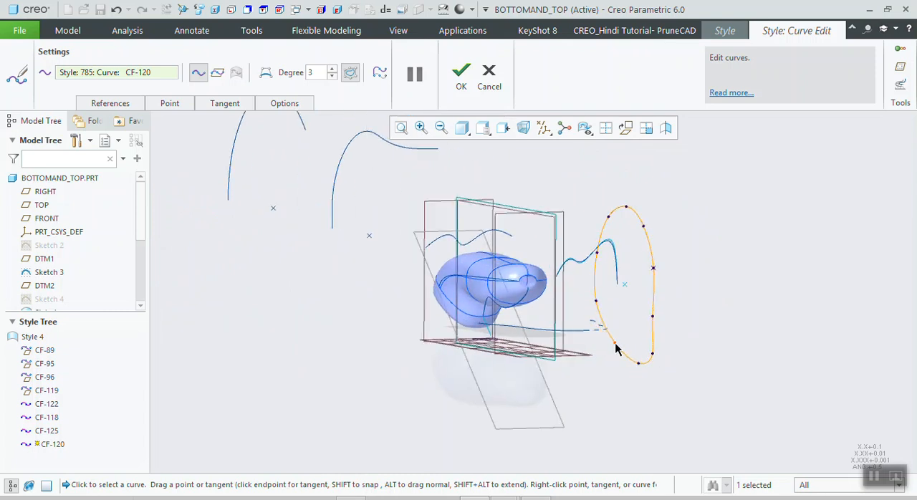
{"action": "middle_click_drag", "start_coordinate": [685, 371], "coordinate": [723, 378]}
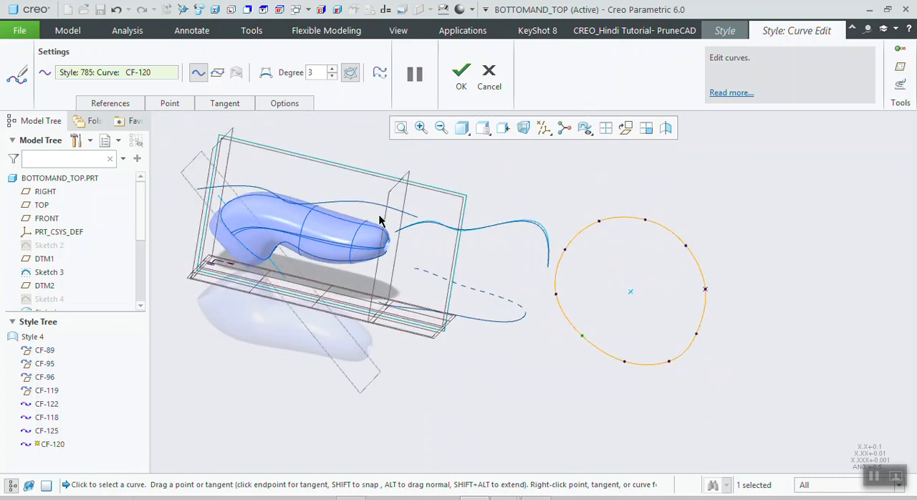
- Review the point, tangent and proportional update settings available for editing CF-120
{"action": "scroll", "coordinate": [222, 210], "scroll_direction": "up", "scroll_amount": 5}
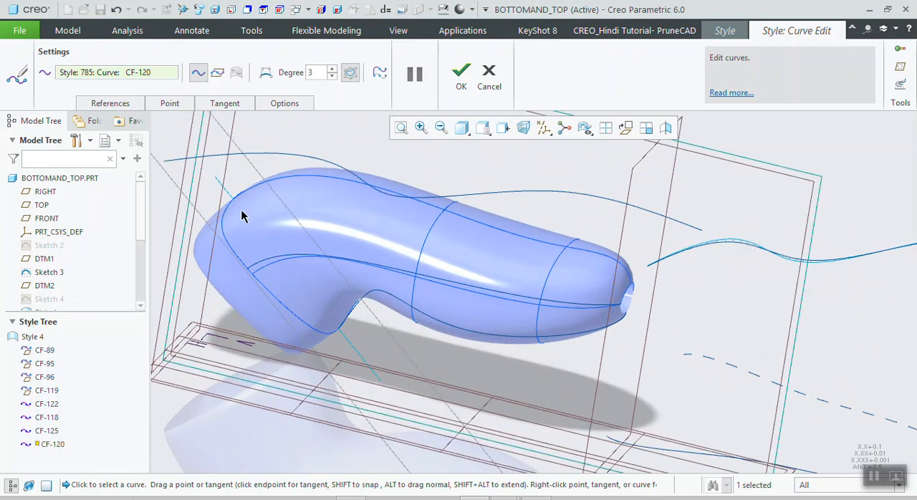
{"action": "left_click", "coordinate": [172, 104]}
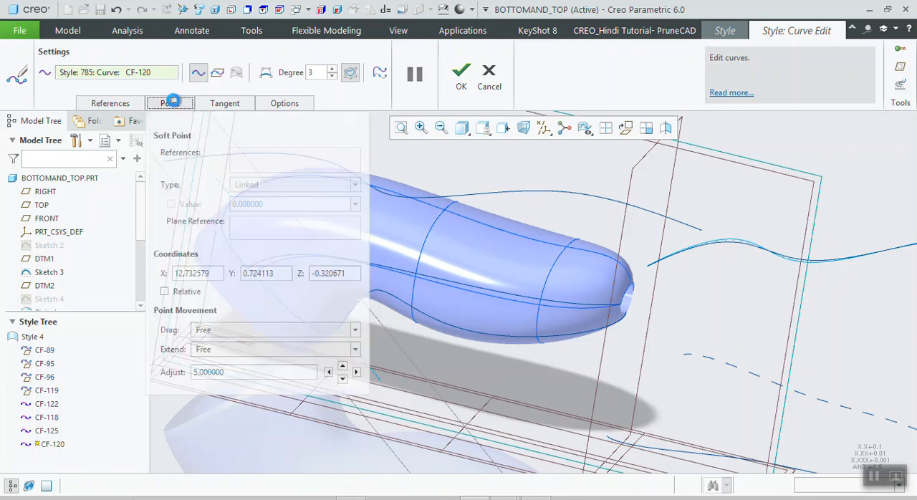
{"action": "left_click", "coordinate": [188, 104]}
{"action": "left_click", "coordinate": [225, 104]}
{"action": "left_click", "coordinate": [283, 102]}
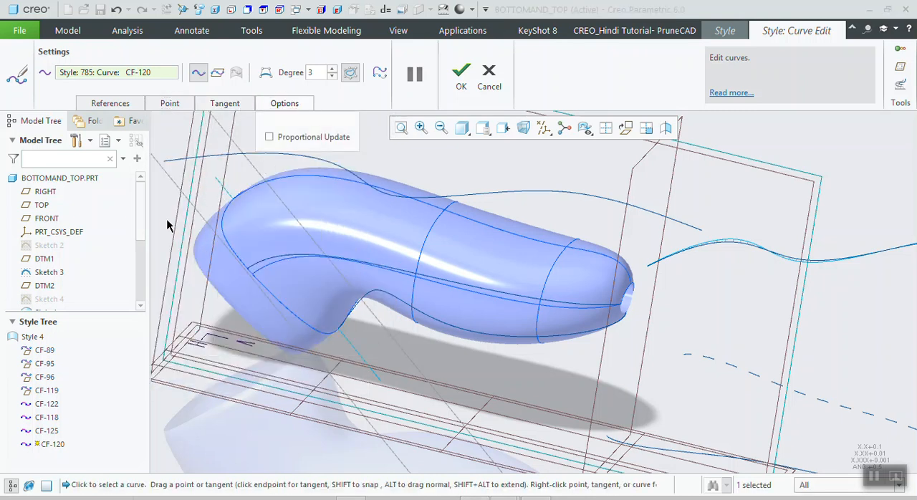
- Finish editing CF-120, then start a curve on surface and choose the handle's upper surface SF-53 as its reference
{"action": "scroll", "coordinate": [255, 308], "scroll_direction": "down", "scroll_amount": 5}
{"action": "middle_click", "coordinate": [258, 311]}
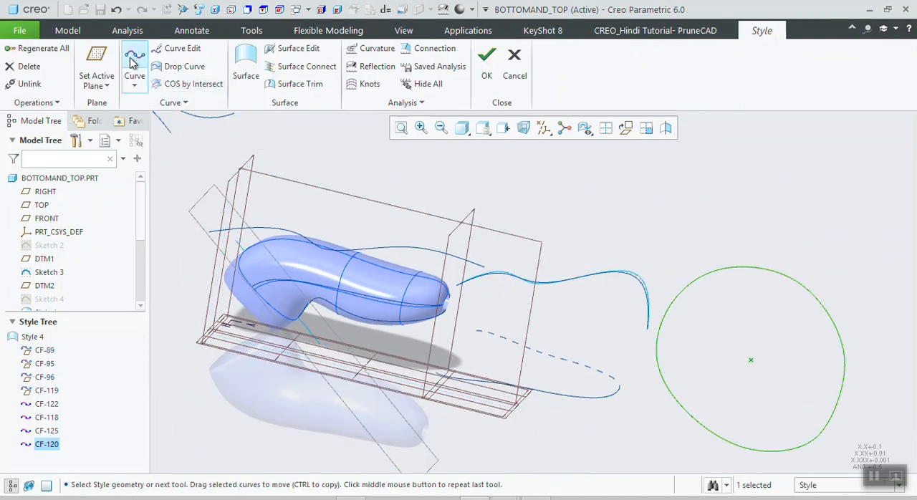
{"action": "left_click", "coordinate": [133, 79]}
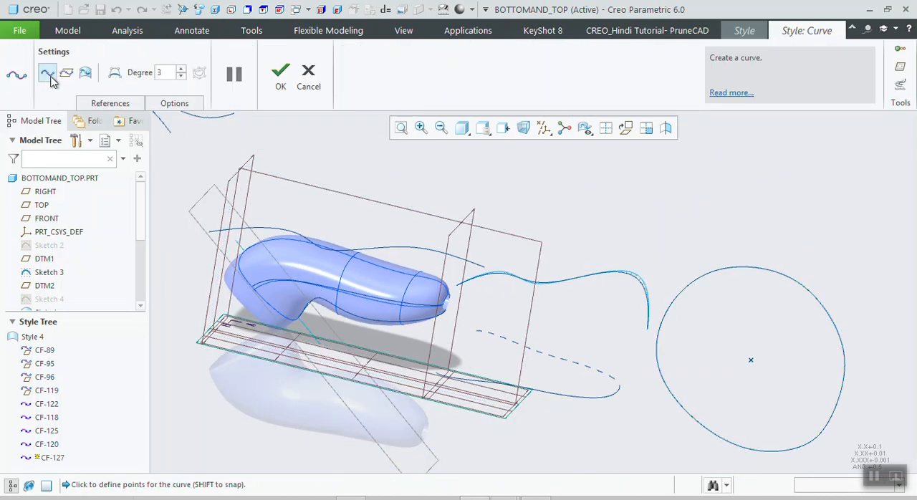
{"action": "left_click", "coordinate": [89, 82]}
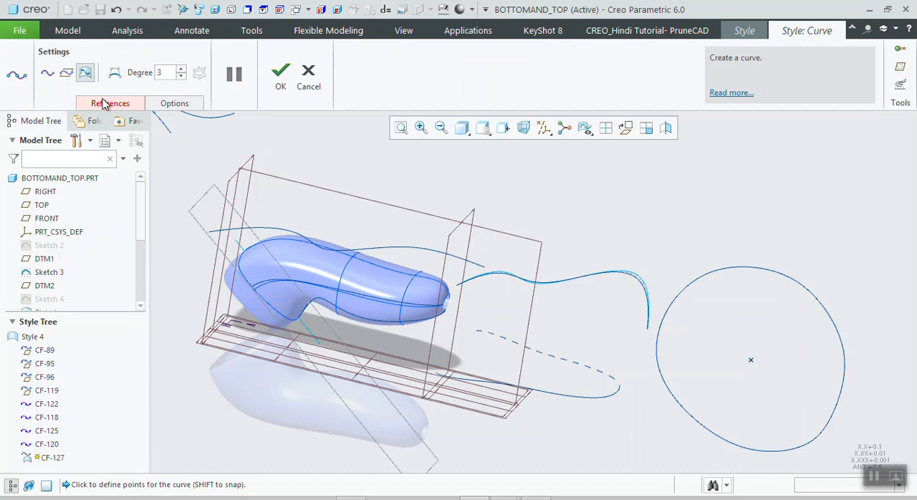
{"action": "left_click", "coordinate": [103, 103]}
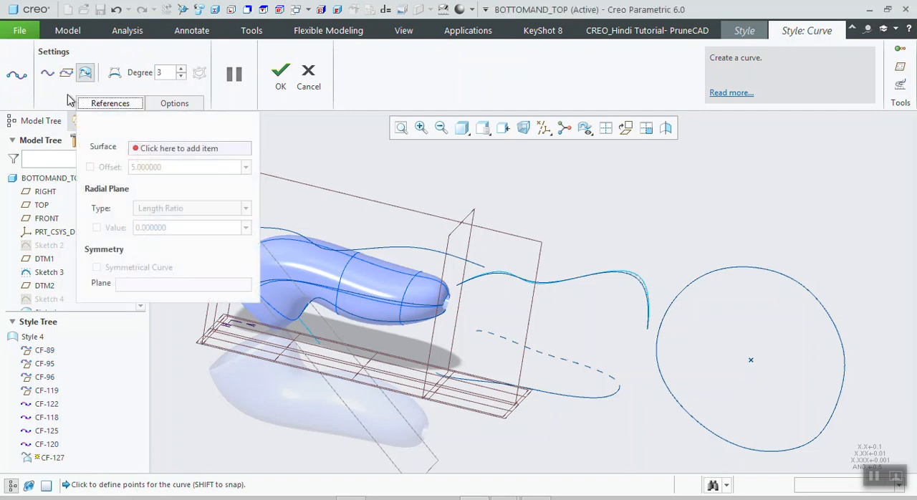
{"action": "left_click", "coordinate": [170, 153]}
{"action": "scroll", "coordinate": [327, 307], "scroll_direction": "up", "scroll_amount": 3}
{"action": "scroll", "coordinate": [303, 279], "scroll_direction": "down", "scroll_amount": 3}
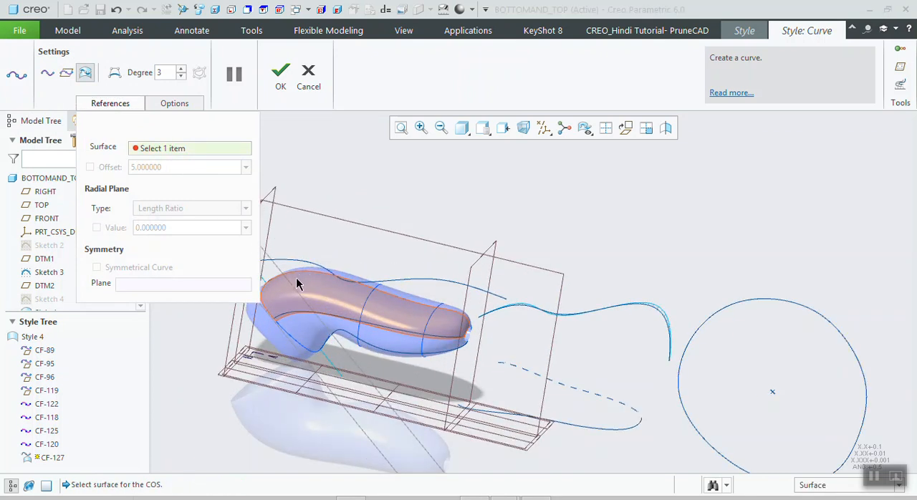
{"action": "scroll", "coordinate": [298, 284], "scroll_direction": "down", "scroll_amount": 3}
{"action": "left_click", "coordinate": [327, 312]}
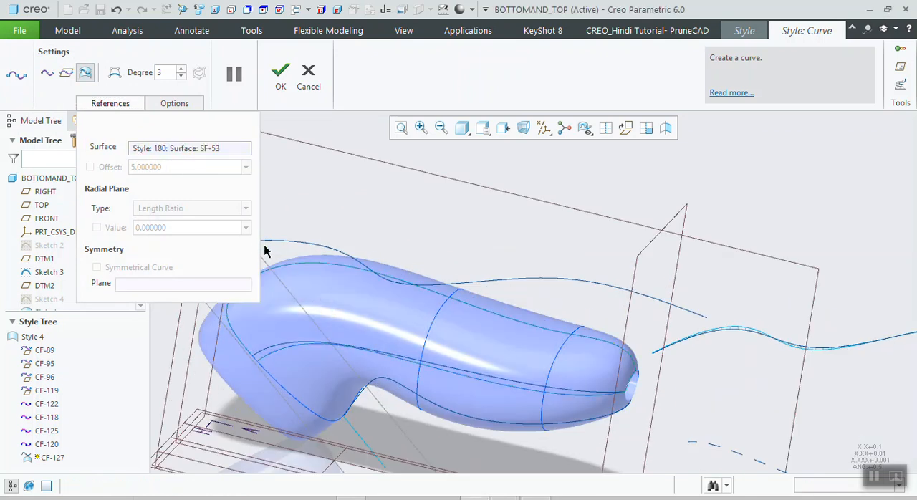
{"action": "left_click", "coordinate": [107, 104]}
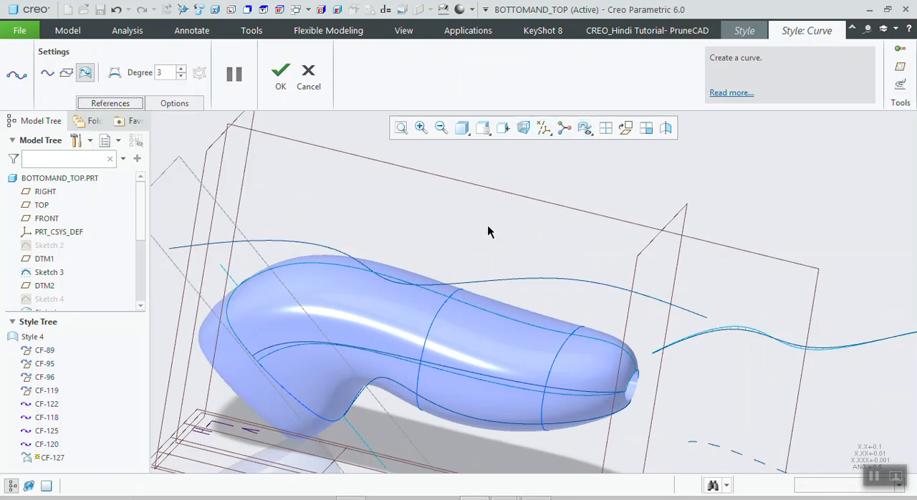
- Orient the handle to the top view and hide the datum planes
{"action": "key", "text": "t"}
{"action": "scroll", "coordinate": [498, 297], "scroll_direction": "down", "scroll_amount": 5}
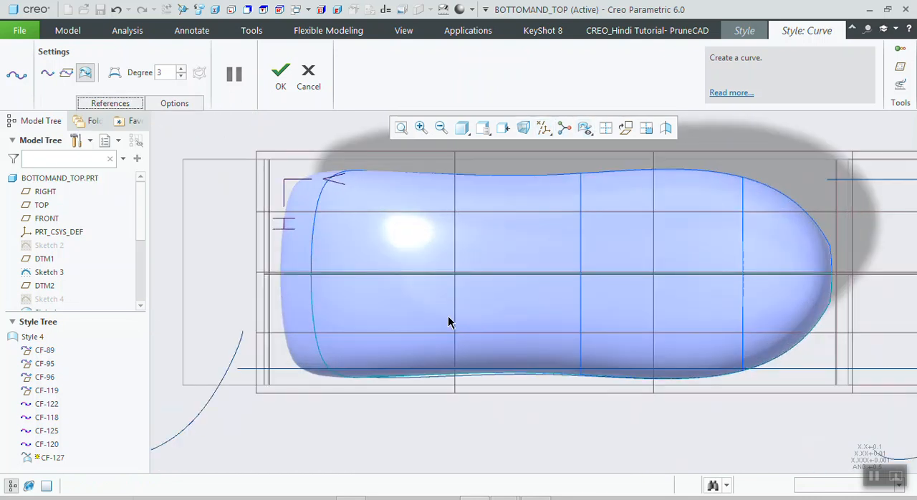
{"action": "key", "text": "p"}
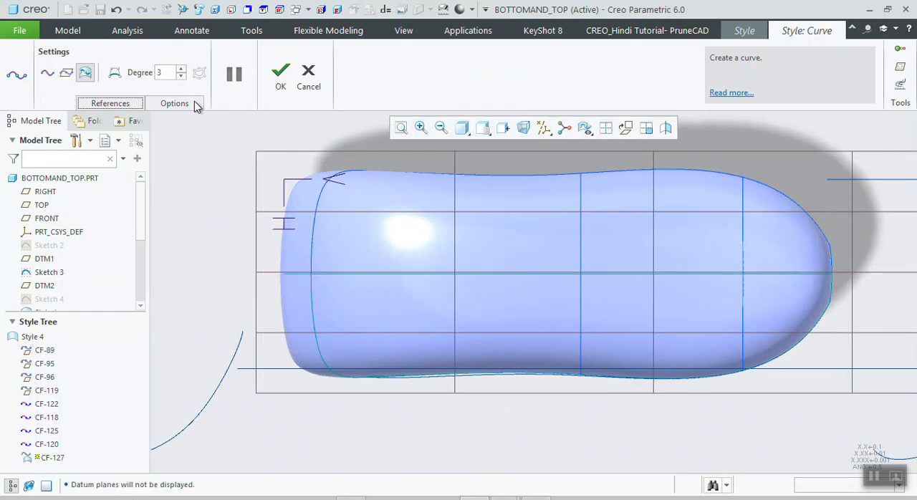
{"action": "left_click", "coordinate": [47, 77]}
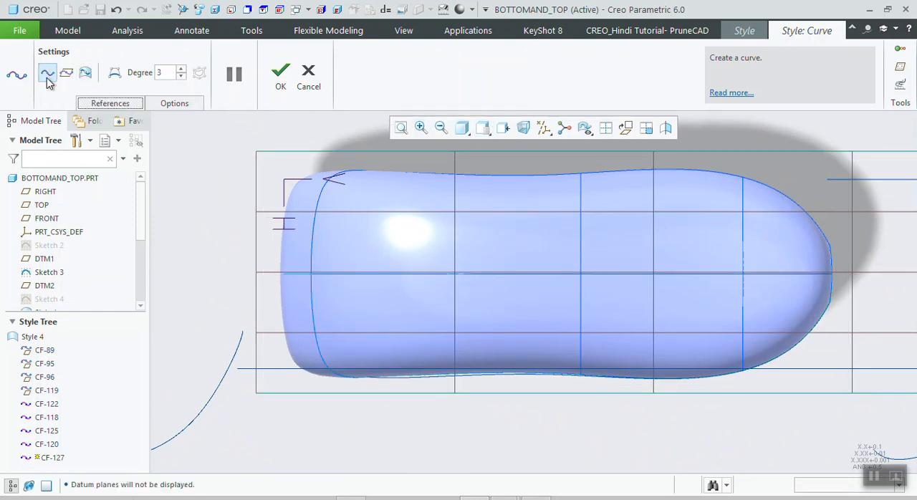
{"action": "left_click", "coordinate": [86, 75]}
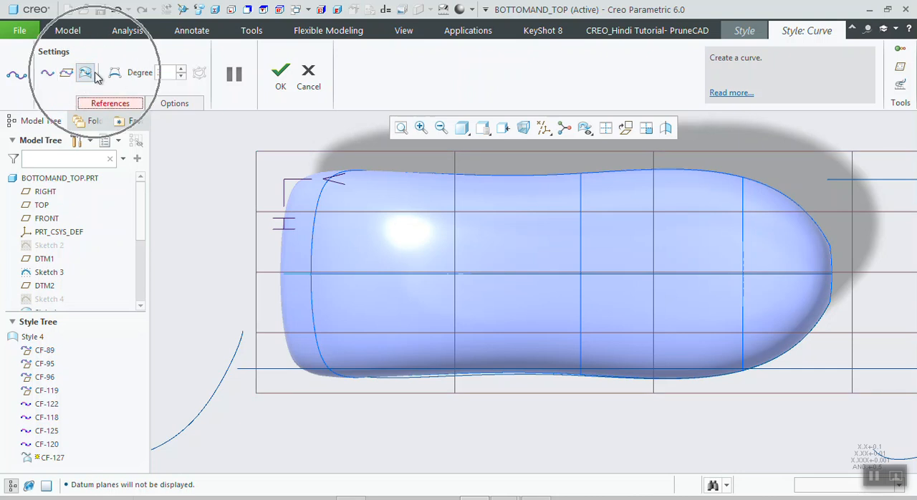
{"action": "left_click", "coordinate": [398, 302]}
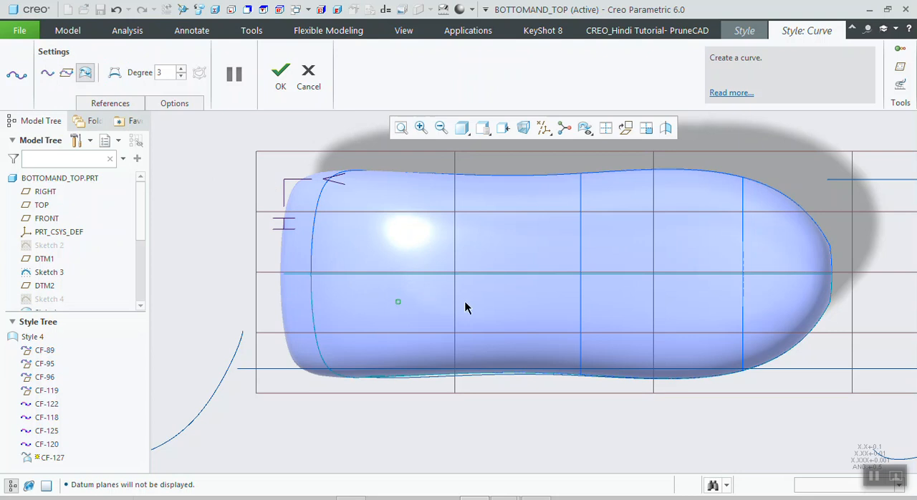
{"action": "key", "text": "ctrl+z"}
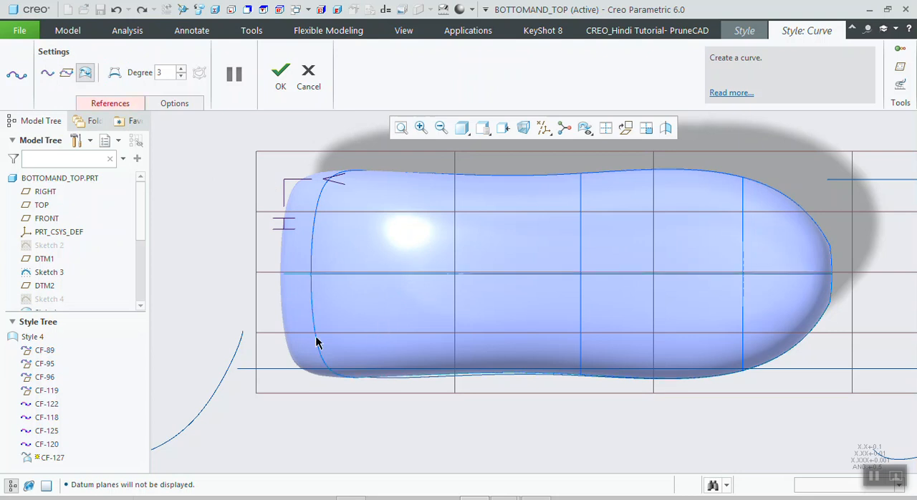
- Assign the handle's upper surface as the reference for the new curve on surface
{"action": "left_click", "coordinate": [131, 103]}
{"action": "left_click", "coordinate": [136, 148]}
{"action": "left_click", "coordinate": [358, 296]}
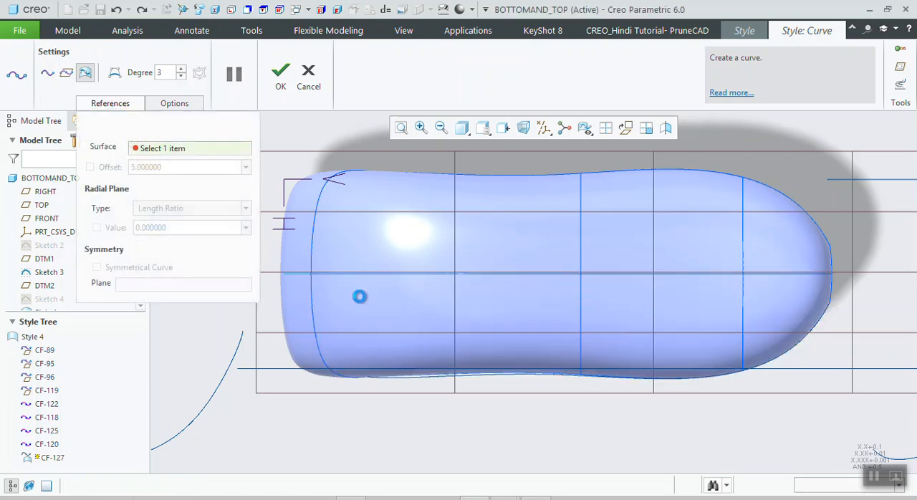
{"action": "left_click", "coordinate": [120, 107]}
- Draw a four-point curve on the handle's upper surface, running from the rear edge to the front opening
{"action": "left_click", "coordinate": [324, 362]}
{"action": "left_click", "coordinate": [446, 344]}
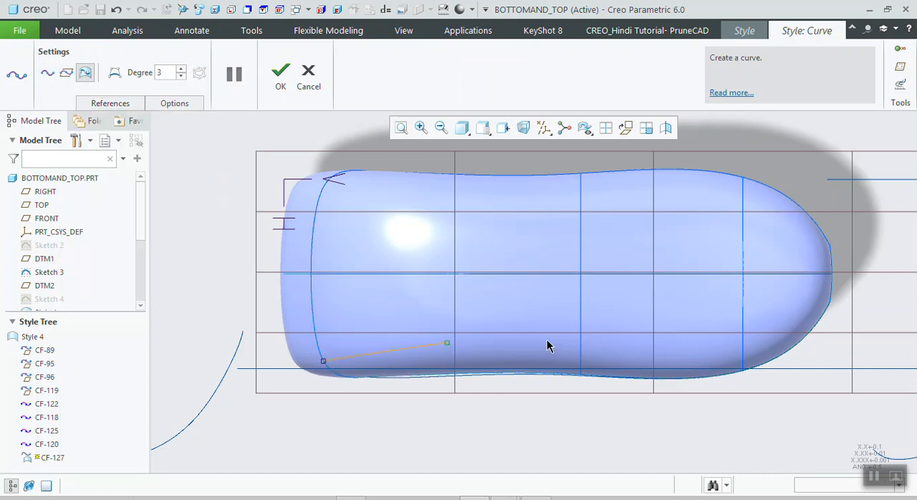
{"action": "left_click", "coordinate": [665, 360]}
{"action": "left_click", "coordinate": [826, 302]}
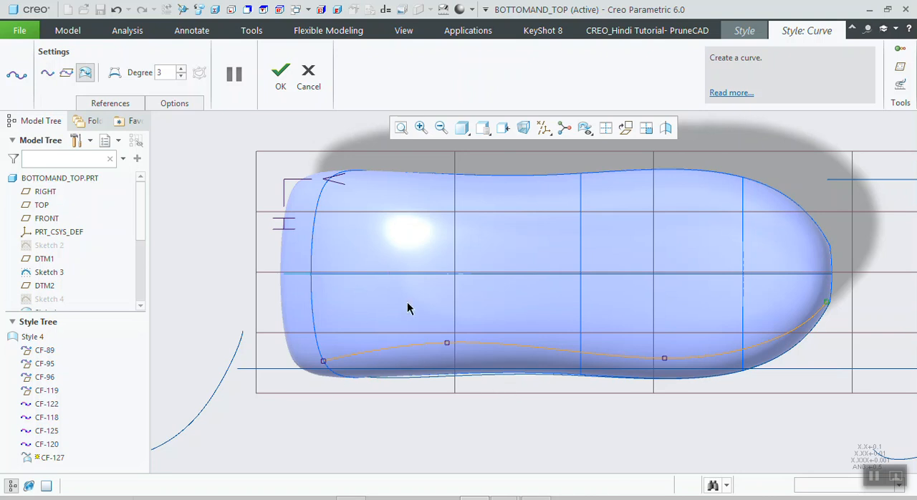
{"action": "middle_click_drag", "start_coordinate": [453, 324], "coordinate": [452, 285]}
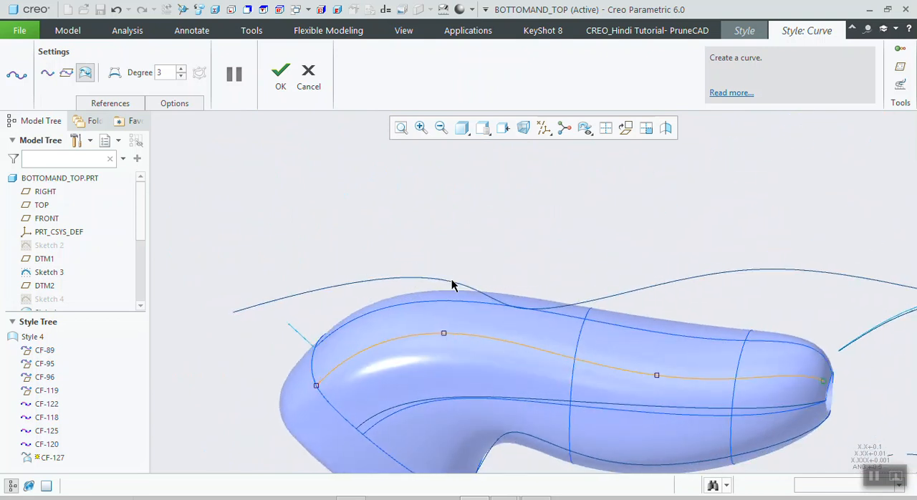
- Try to shift the surface curve's rear point along the handle's edge, and undo the attempt
{"action": "scroll", "coordinate": [340, 376], "scroll_direction": "down", "scroll_amount": 6}
{"action": "mouse_move", "coordinate": [343, 331]}
{"action": "left_mouse_down"}
{"action": "mouse_move", "coordinate": [371, 317]}
{"action": "mouse_move", "coordinate": [356, 335]}
{"action": "left_mouse_up"}
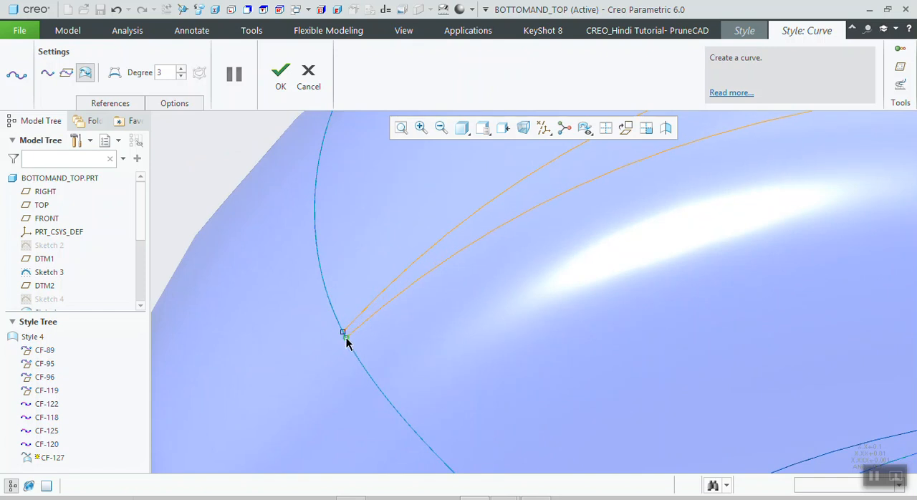
{"action": "scroll", "coordinate": [346, 343], "scroll_direction": "up", "scroll_amount": 8}
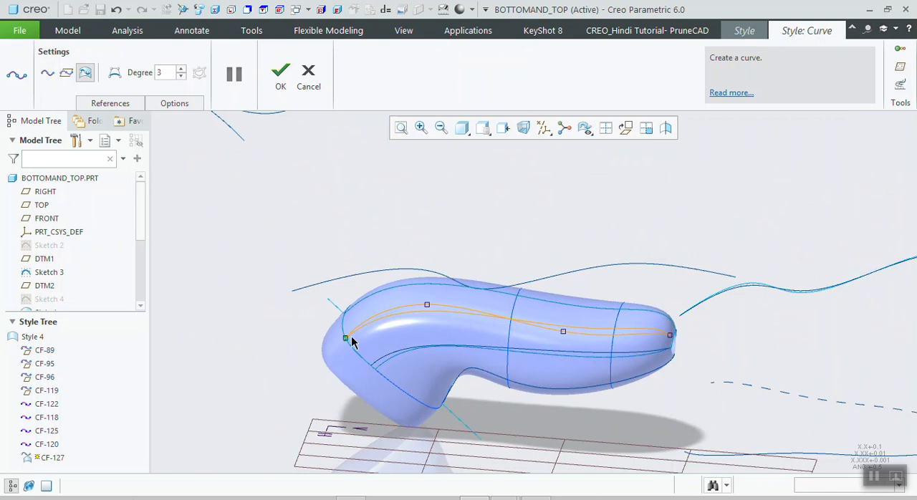
{"action": "key", "text": "ctrl+z"}
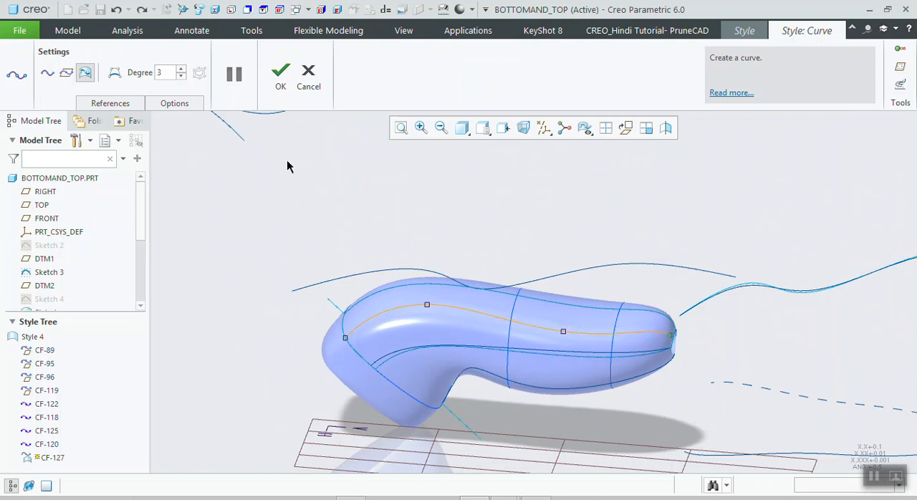
- Accept the surface curve CF-127, open it for editing and snap its rear endpoint onto the handle's rear edge curve
{"action": "left_click", "coordinate": [280, 80]}
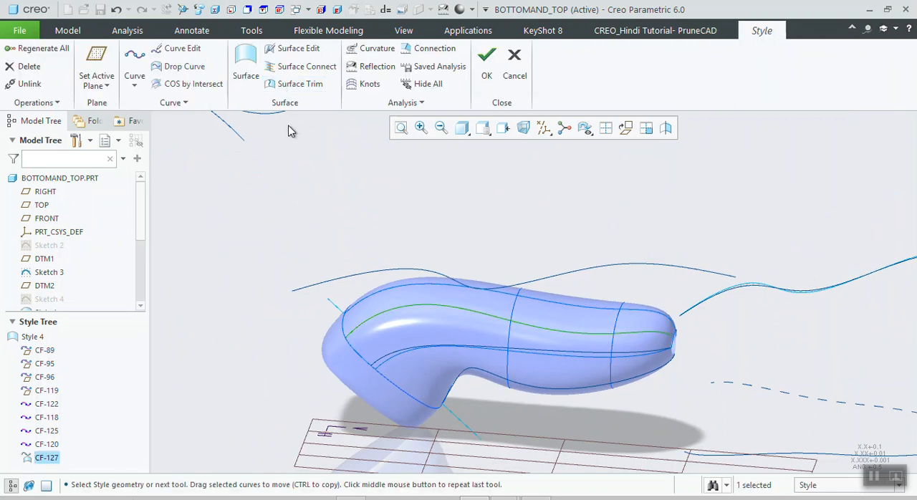
{"action": "left_click", "coordinate": [183, 50]}
{"action": "left_click", "coordinate": [346, 337]}
{"action": "scroll", "coordinate": [349, 337], "scroll_direction": "up", "scroll_amount": 3}
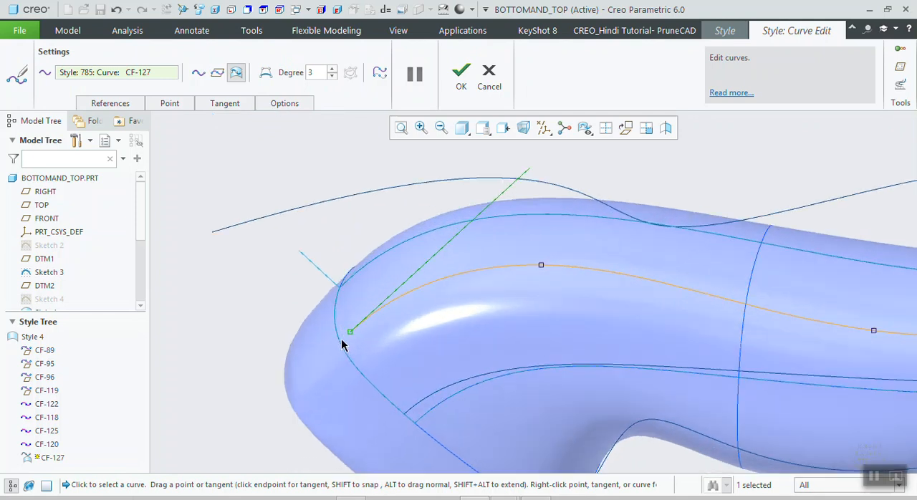
{"action": "right_click", "coordinate": [350, 336]}
{"action": "left_click", "coordinate": [262, 310]}
{"action": "mouse_move", "coordinate": [351, 334]}
{"action": "left_mouse_down", "text": "shift"}
{"action": "mouse_move", "coordinate": [340, 344]}
{"action": "mouse_move", "coordinate": [336, 335]}
{"action": "left_mouse_up", "text": "shift"}
{"action": "scroll", "coordinate": [282, 364], "scroll_direction": "up", "scroll_amount": 3}
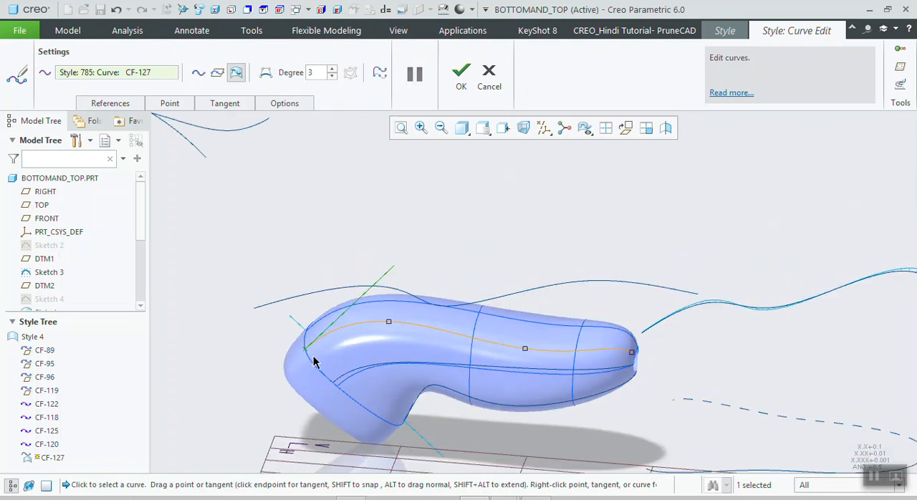
- Snap the front endpoint of CF-127 onto the edge of the handle's front opening
{"action": "scroll", "coordinate": [626, 368], "scroll_direction": "down", "scroll_amount": 3}
{"action": "scroll", "coordinate": [697, 307], "scroll_direction": "down", "scroll_amount": 2}
{"action": "left_click_drag", "start_coordinate": [612, 320], "coordinate": [628, 342], "text": "shift"}
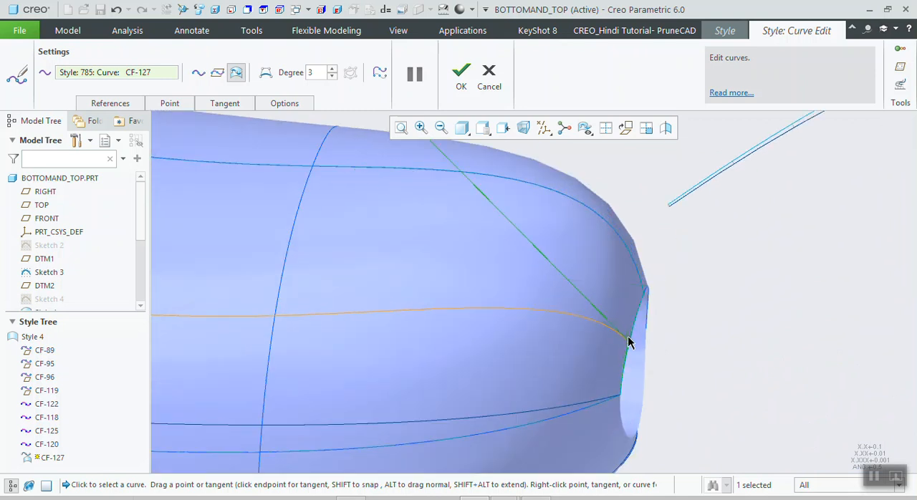
{"action": "scroll", "coordinate": [631, 349], "scroll_direction": "up", "scroll_amount": 4}
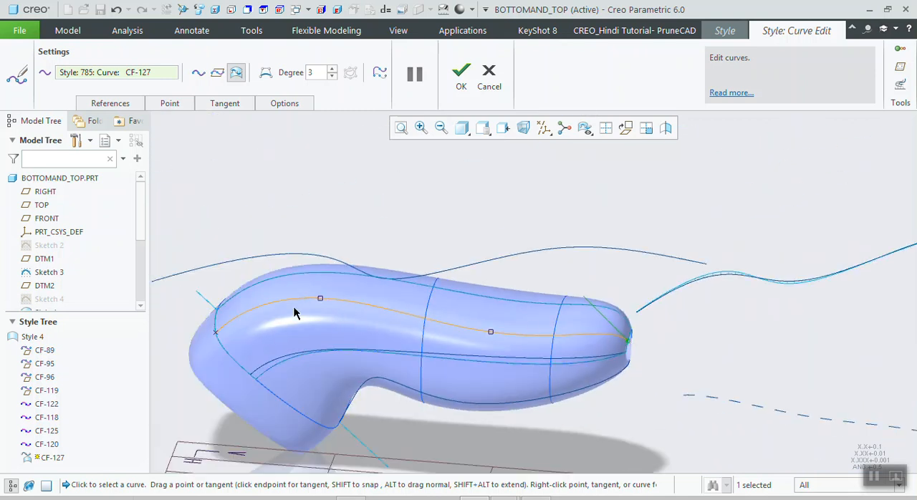
- Try to apply a G1 - Tangent constraint to the rear end of CF-127
{"action": "left_click_drag", "start_coordinate": [217, 339], "coordinate": [272, 289]}
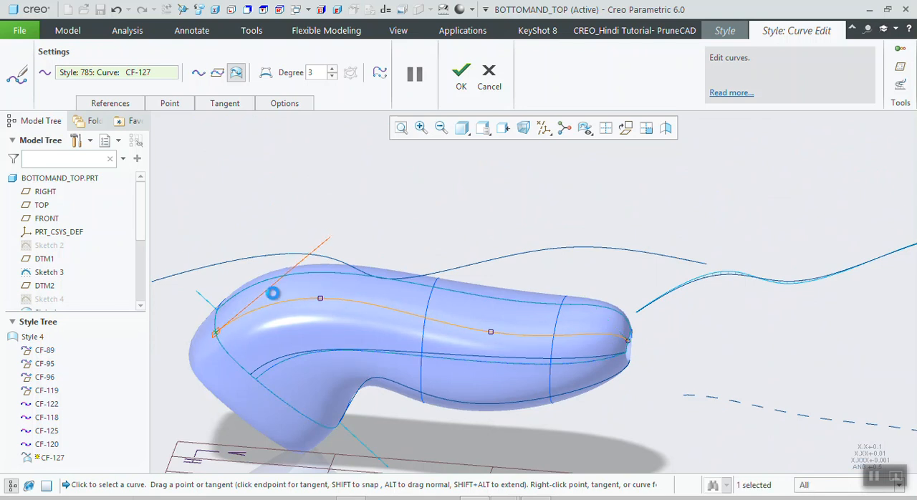
{"action": "right_click", "coordinate": [215, 334]}
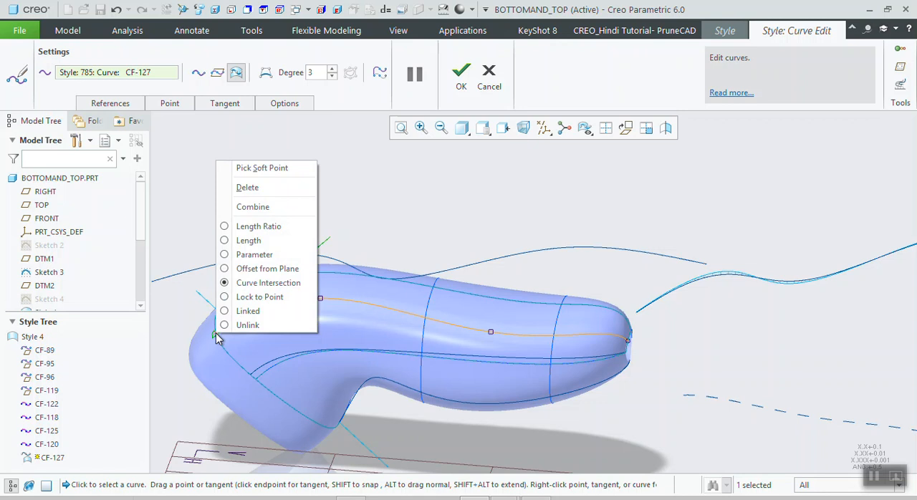
{"action": "left_click", "coordinate": [211, 115]}
{"action": "left_click", "coordinate": [224, 103]}
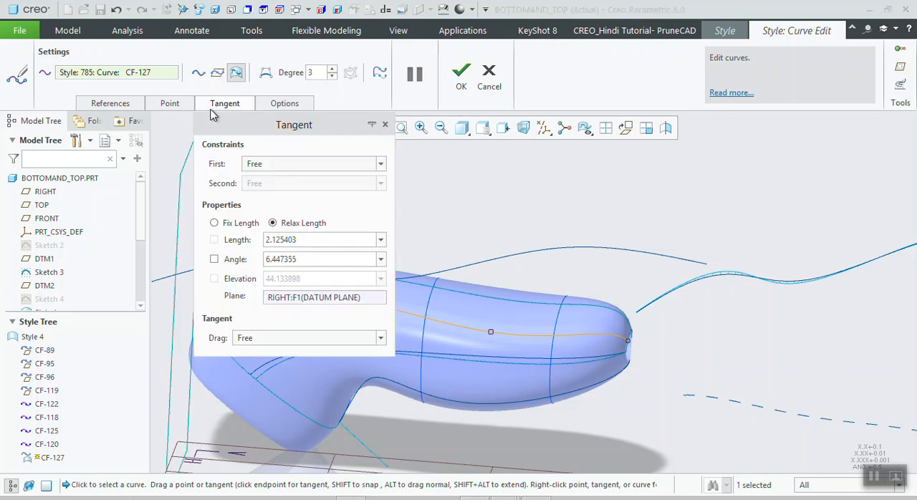
{"action": "left_click", "coordinate": [247, 167]}
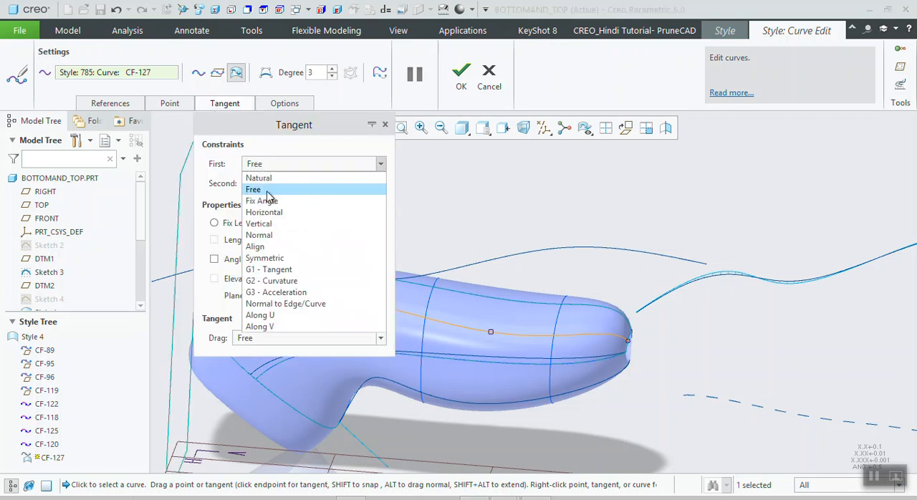
{"action": "left_click", "coordinate": [276, 267]}
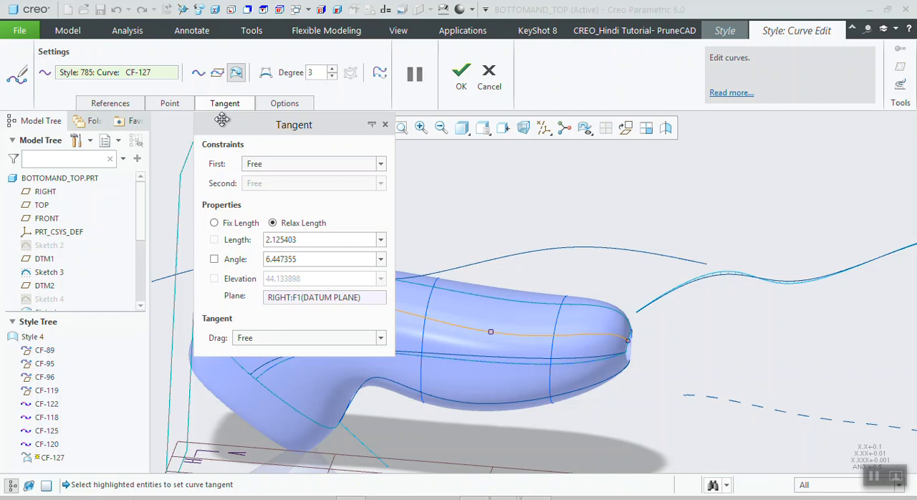
{"action": "left_click_drag", "start_coordinate": [222, 118], "coordinate": [563, 135]}
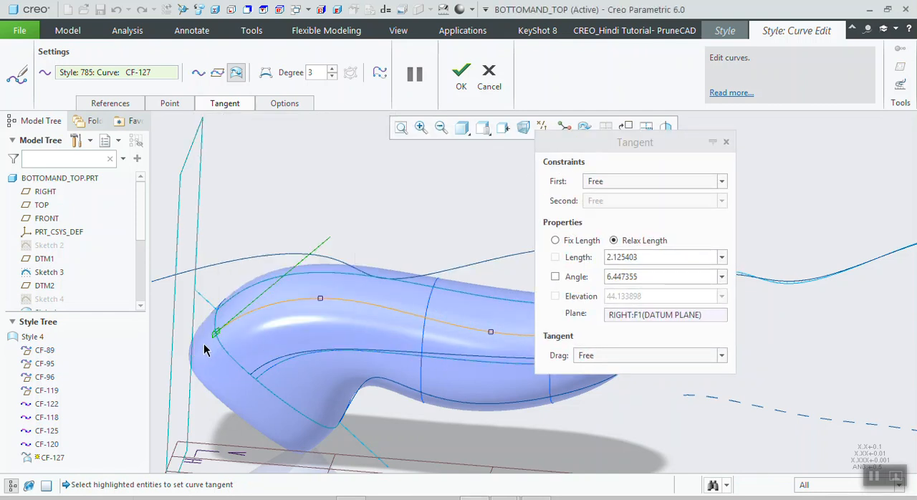
- Review the tangent constraint types available for CF-127 and accept the curve edits
{"action": "left_click", "coordinate": [613, 181]}
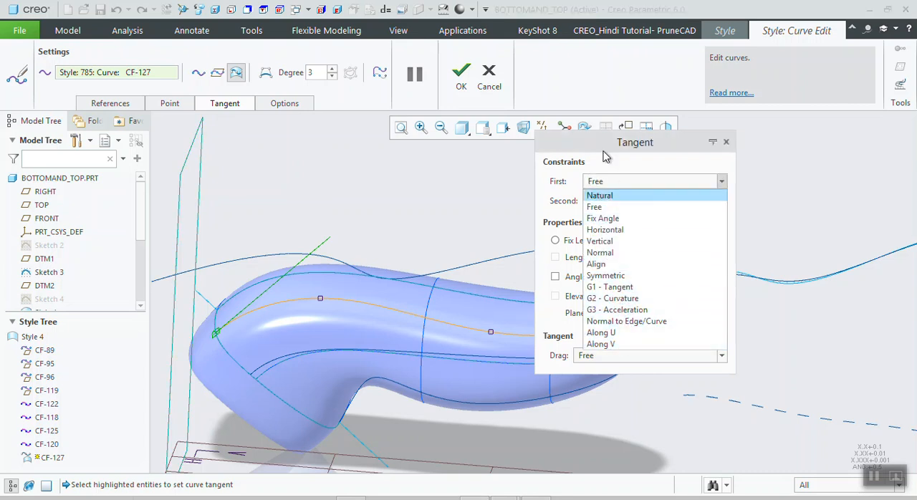
{"action": "left_click", "coordinate": [726, 142]}
{"action": "left_click", "coordinate": [726, 143]}
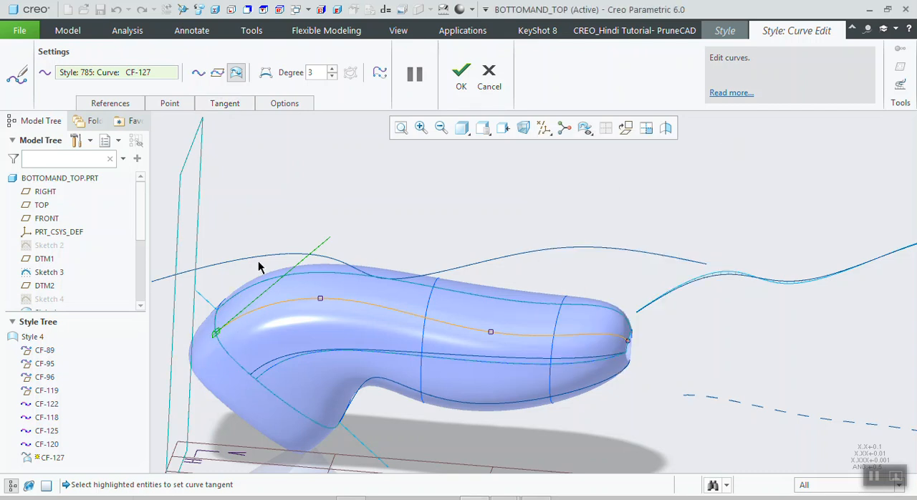
{"action": "left_click", "coordinate": [455, 85]}
{"action": "middle_click_drag", "start_coordinate": [360, 248], "coordinate": [374, 247]}
- Review the available curve tools, including Arc, Circle, Drop Curve and the additional curve commands
{"action": "left_click", "coordinate": [134, 80]}
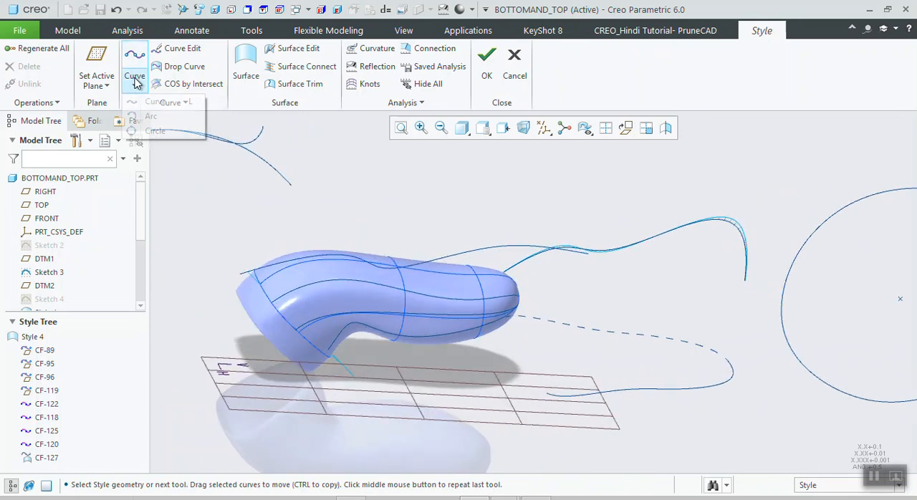
{"action": "left_click", "coordinate": [262, 133]}
{"action": "left_click", "coordinate": [185, 70]}
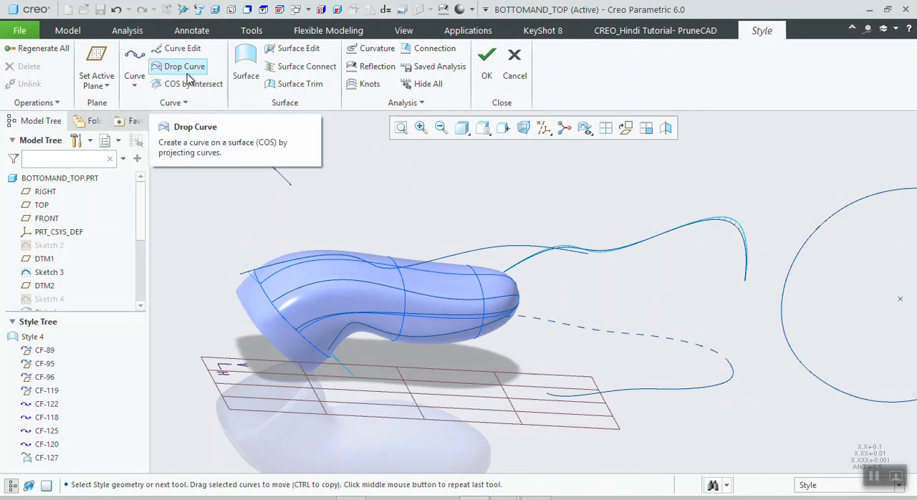
{"action": "left_click", "coordinate": [185, 102]}
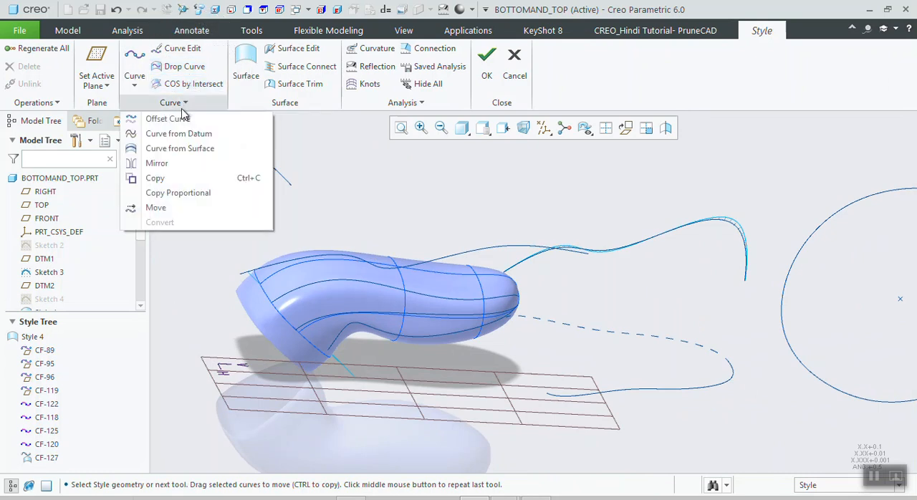